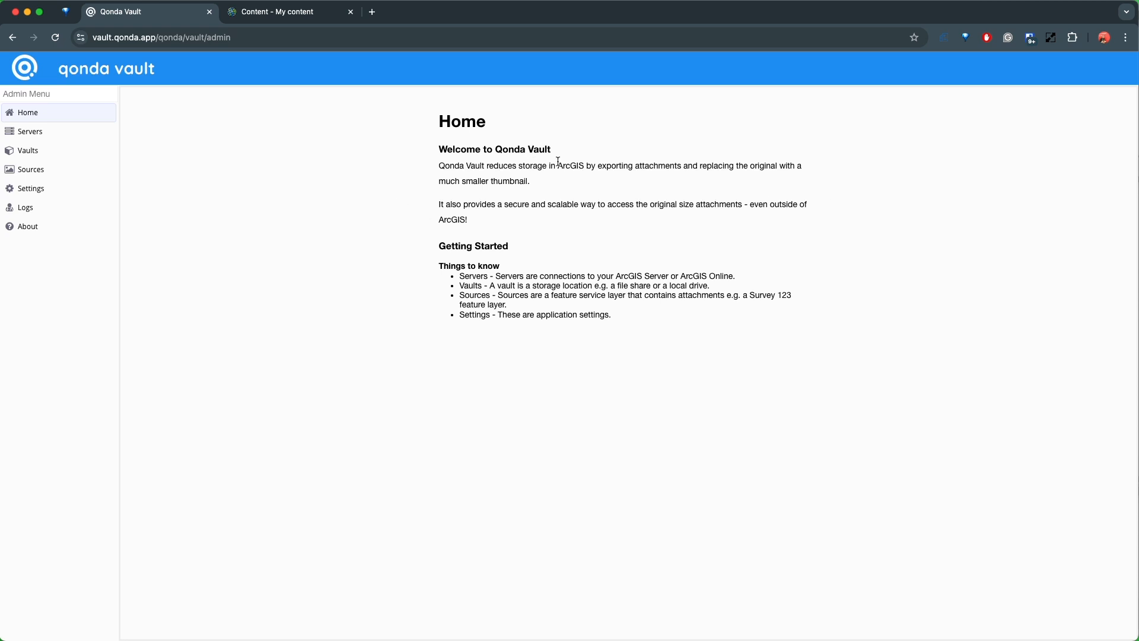
left_click(29, 191)
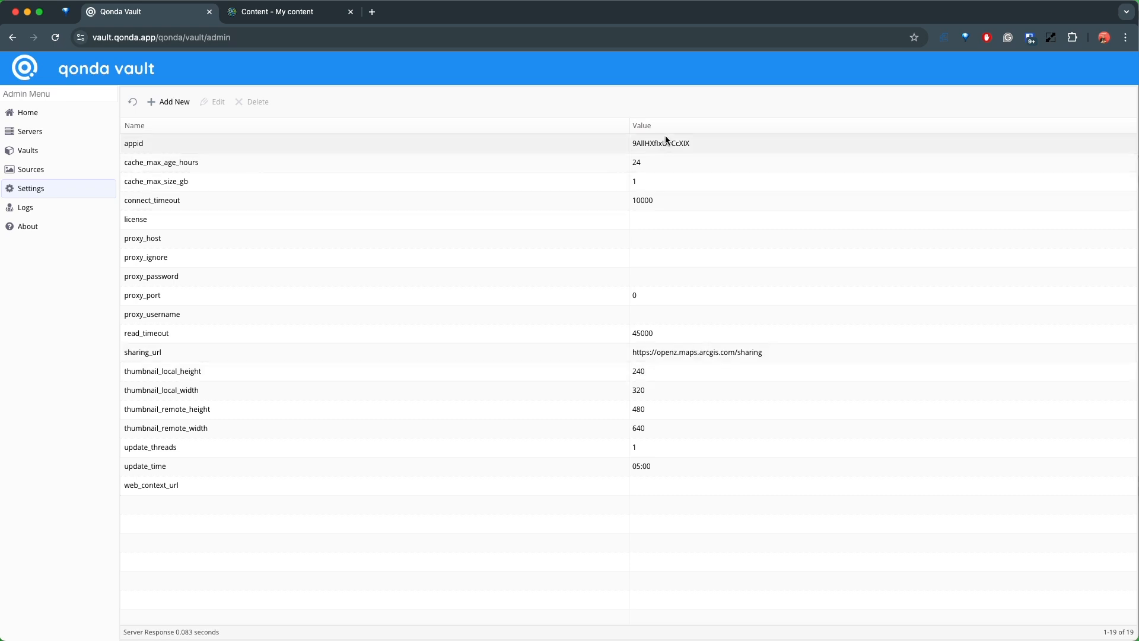
left_click(302, 17)
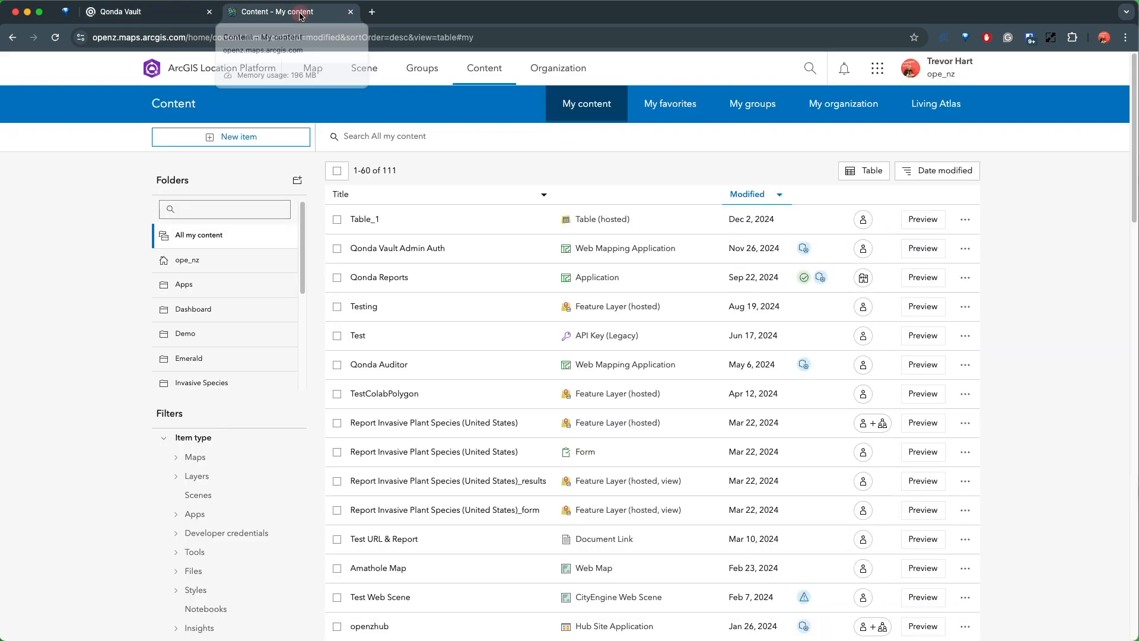
left_click(239, 140)
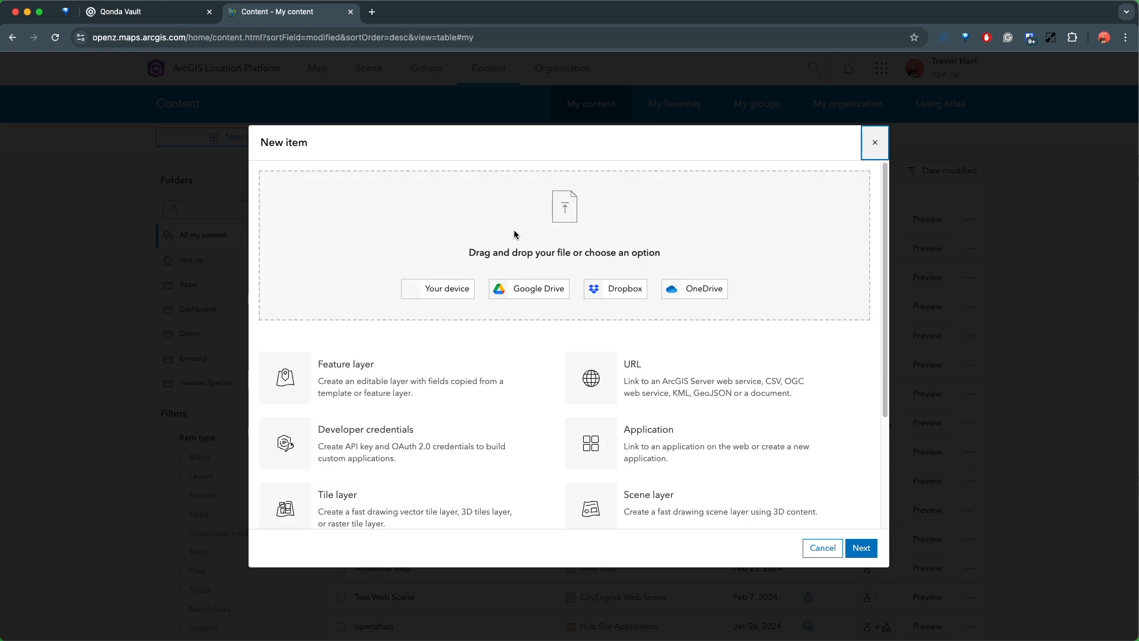
left_click(665, 450)
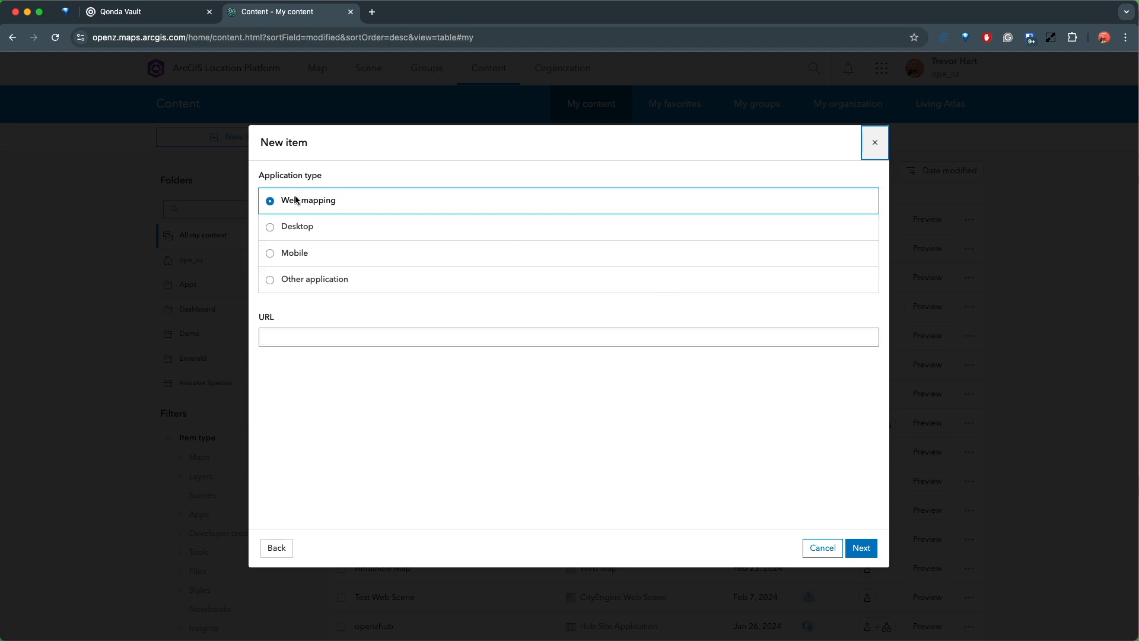
left_click(308, 336)
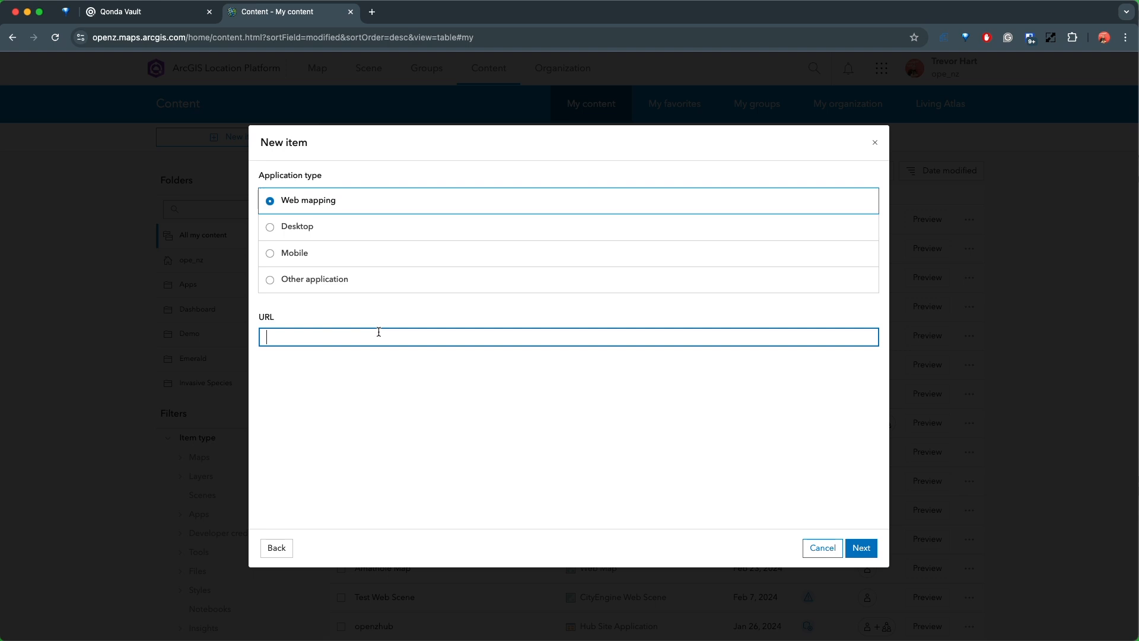
type("h")
key("BackSpace")
type("https://vault.qonda.app")
left_click(861, 548)
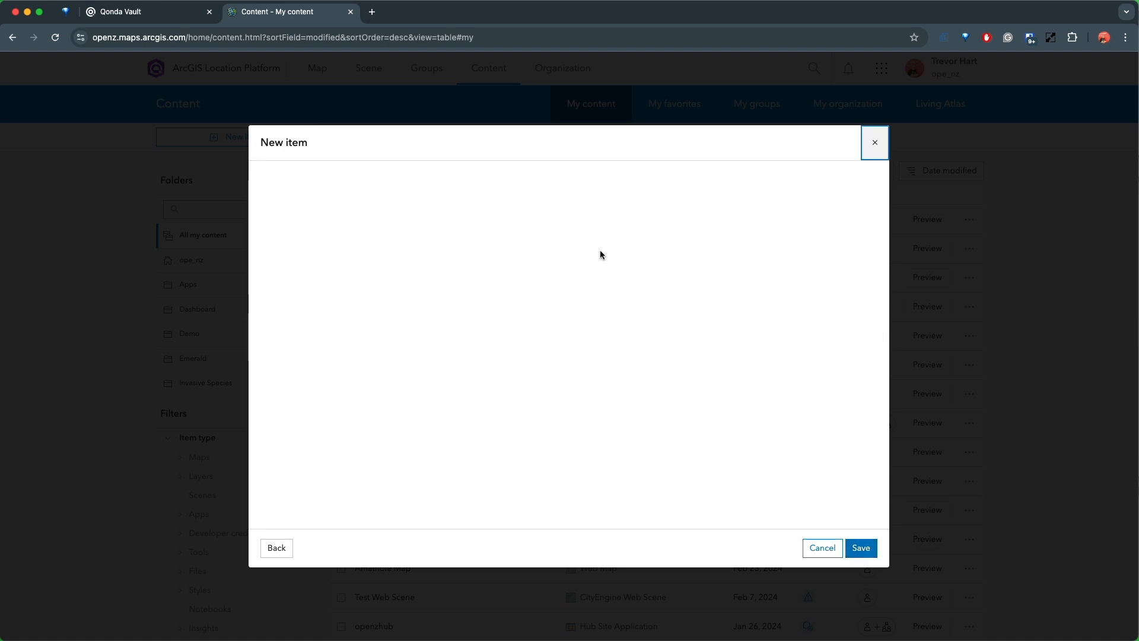
Title the new item "Qonda Vault (Admin Access)" and save it
left_click(335, 191)
left_click_drag(320, 193, 233, 191)
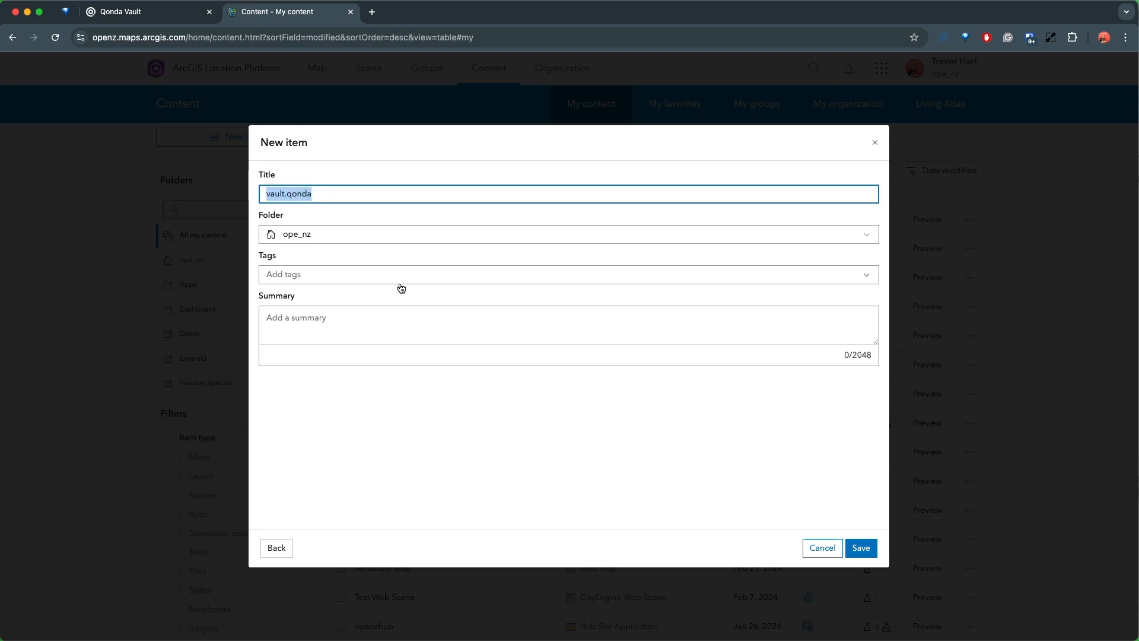
type("Qond")
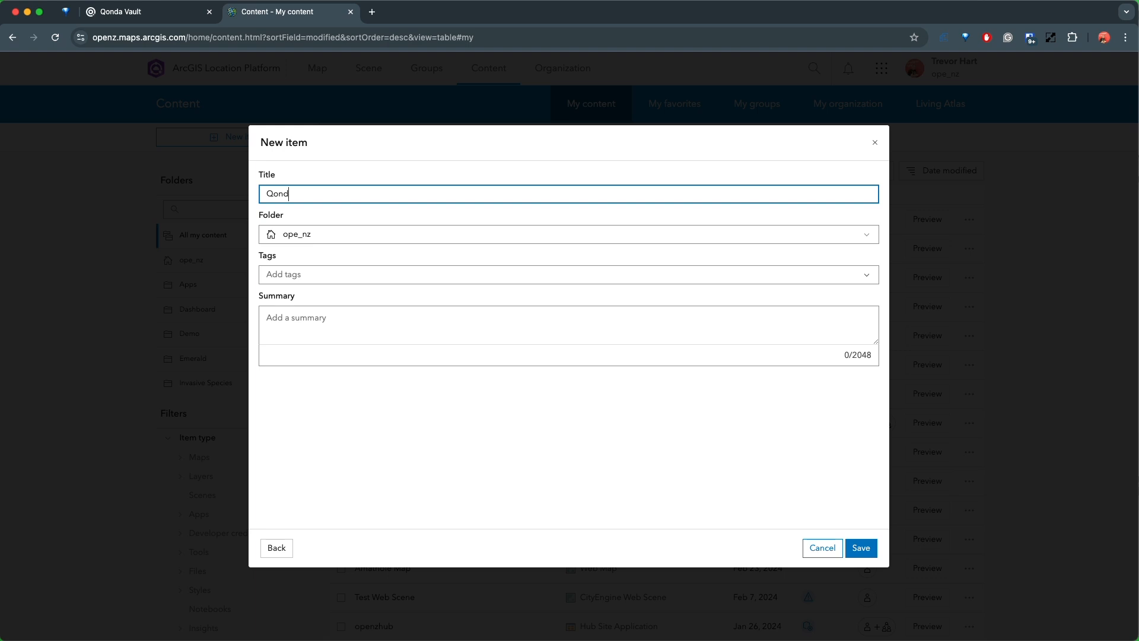
type("a Vault")
type(" (Admin")
type(" Av")
type("ccess)")
left_click(317, 314)
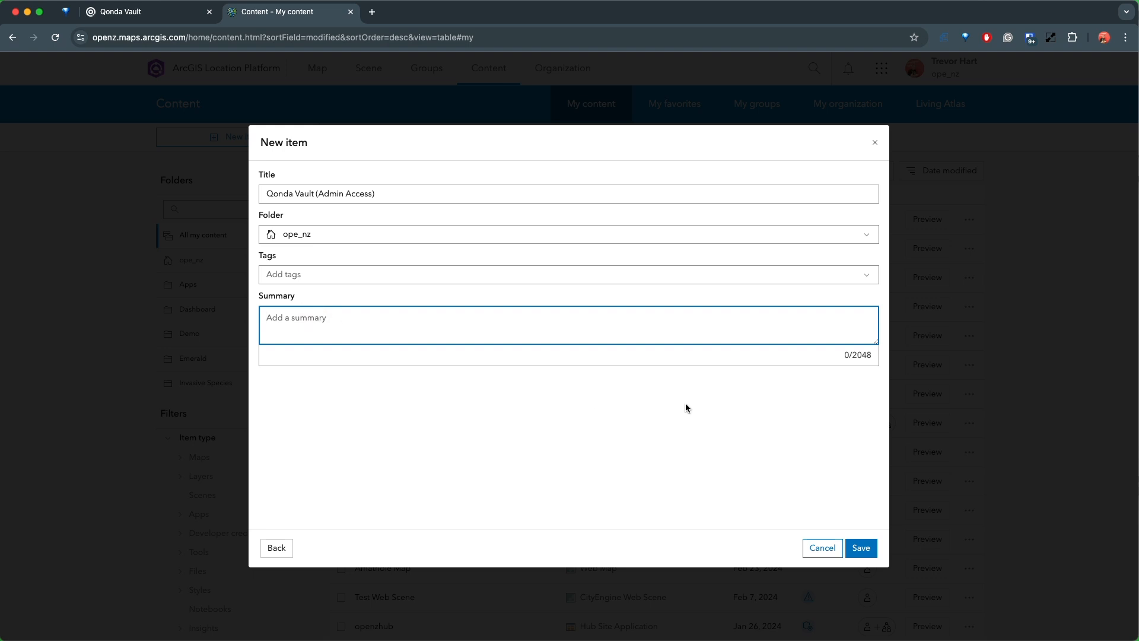
left_click(860, 548)
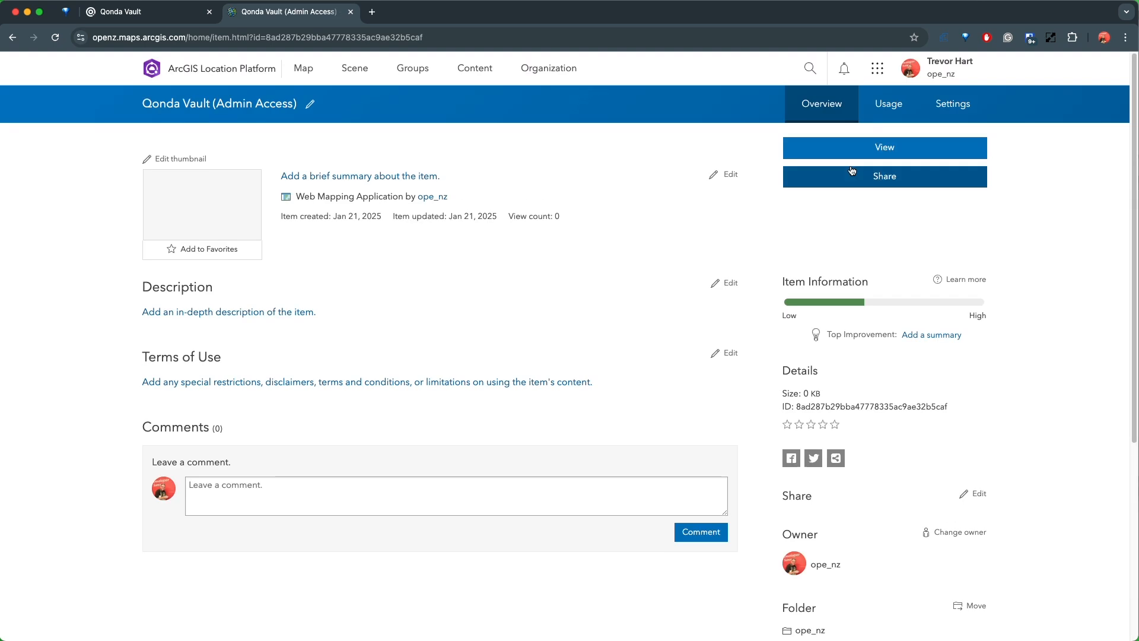
left_click(952, 107)
scroll(348, 359, "down", 6)
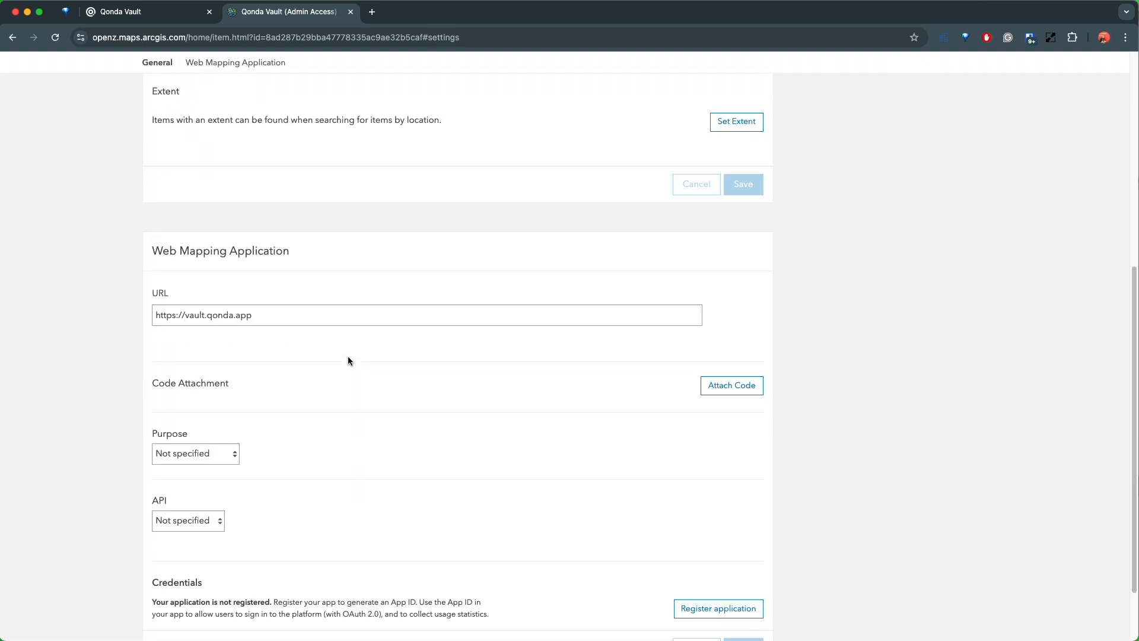
scroll(348, 359, "down", 2)
scroll(356, 250, "up", 3)
scroll(391, 254, "up", 2)
scroll(419, 344, "down", 4)
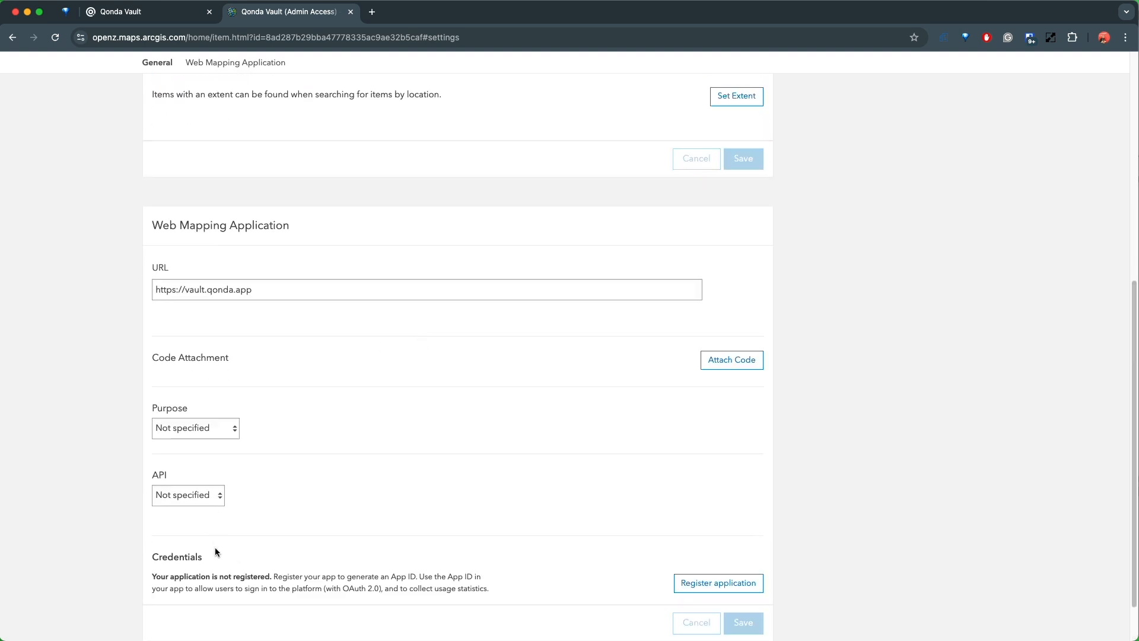
scroll(225, 563, "down", 2)
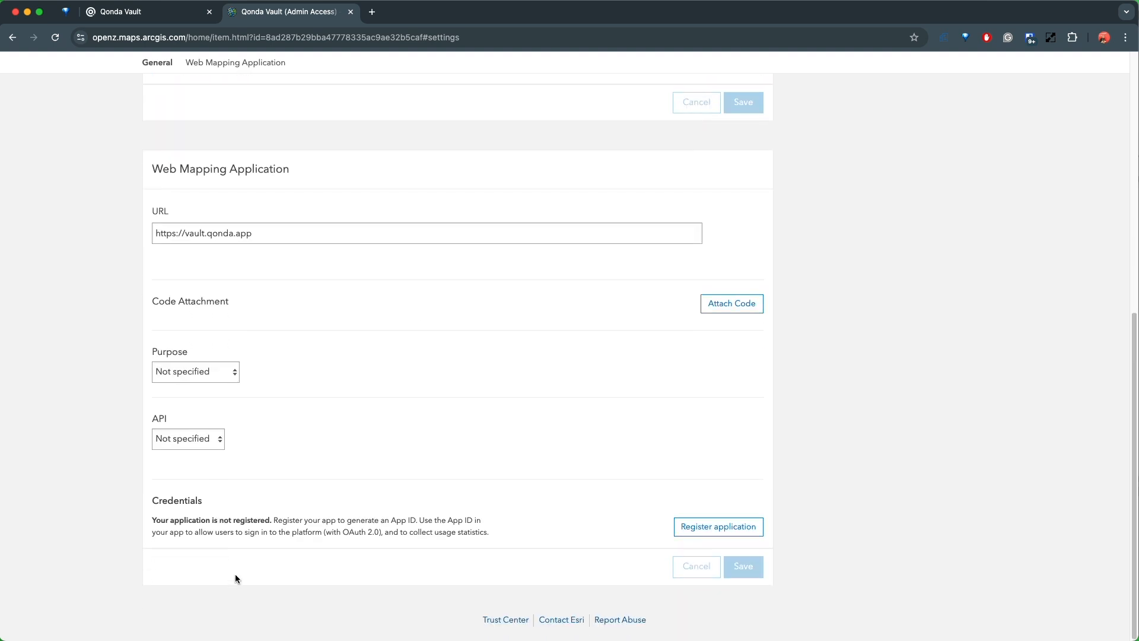
left_click(735, 529)
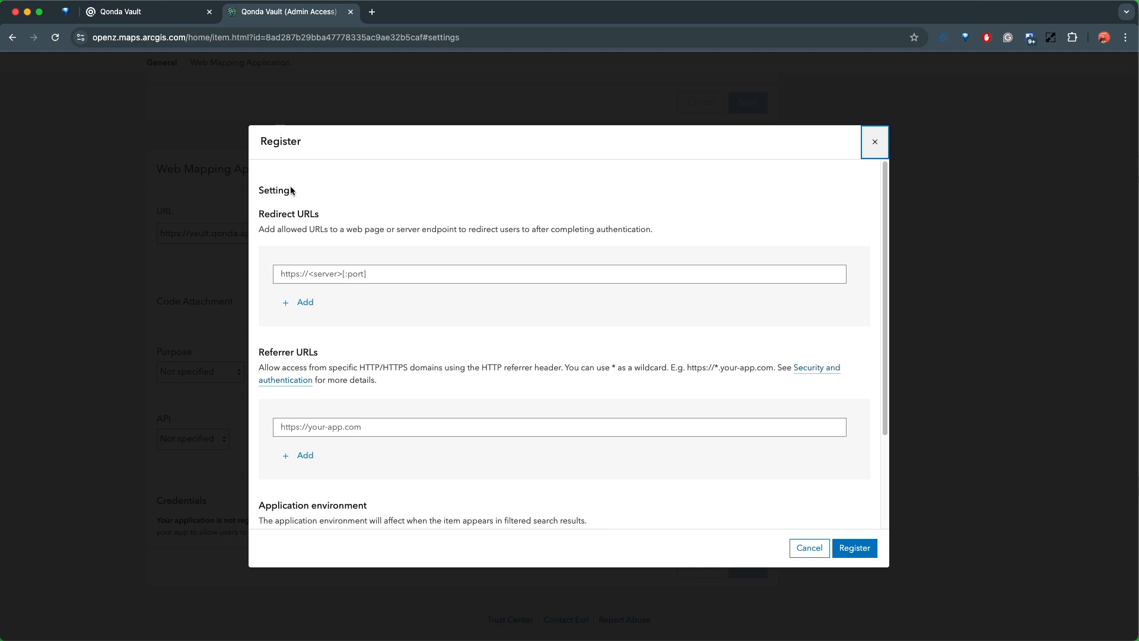
scroll(358, 475, "down", 3)
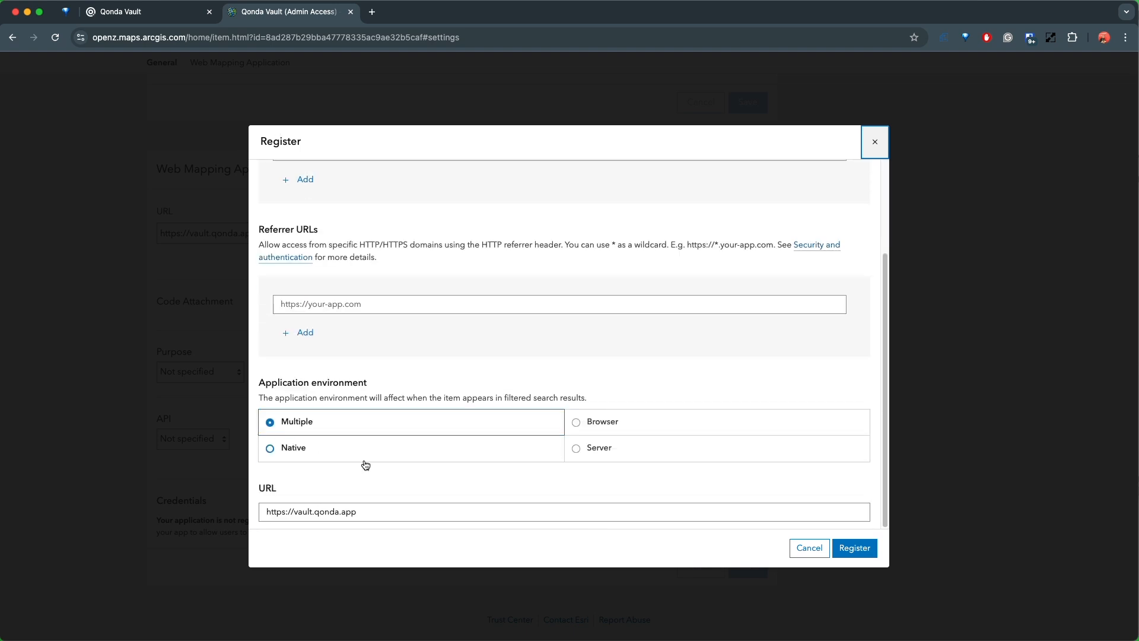
scroll(395, 427, "up", 3)
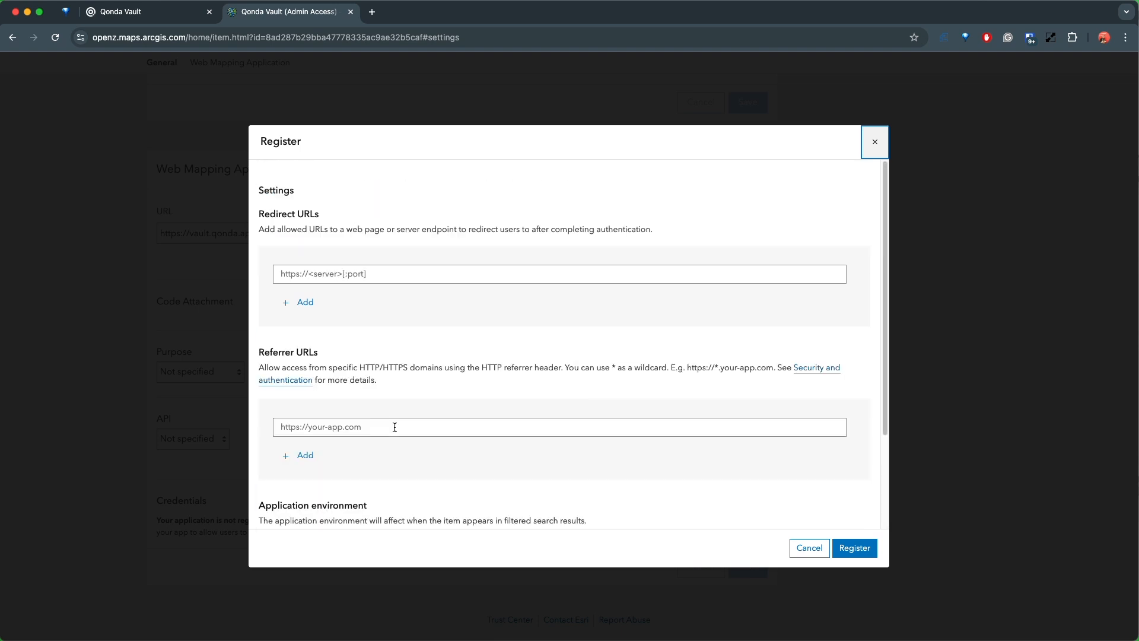
left_click(340, 277)
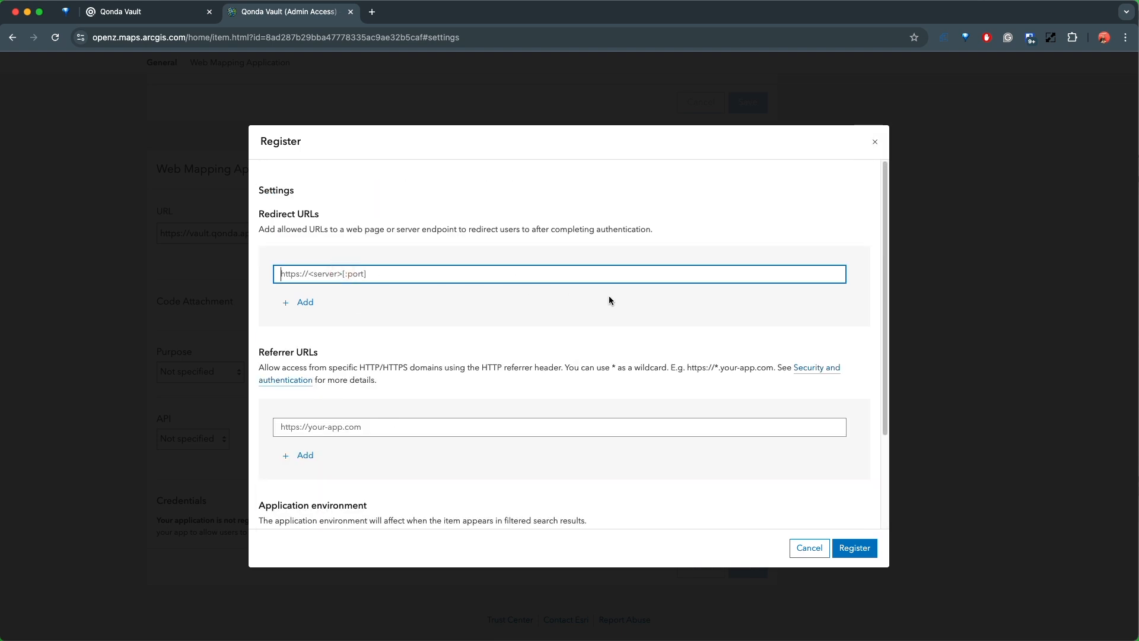
type("https://vault.qonda.app")
left_click(311, 305)
left_click(855, 548)
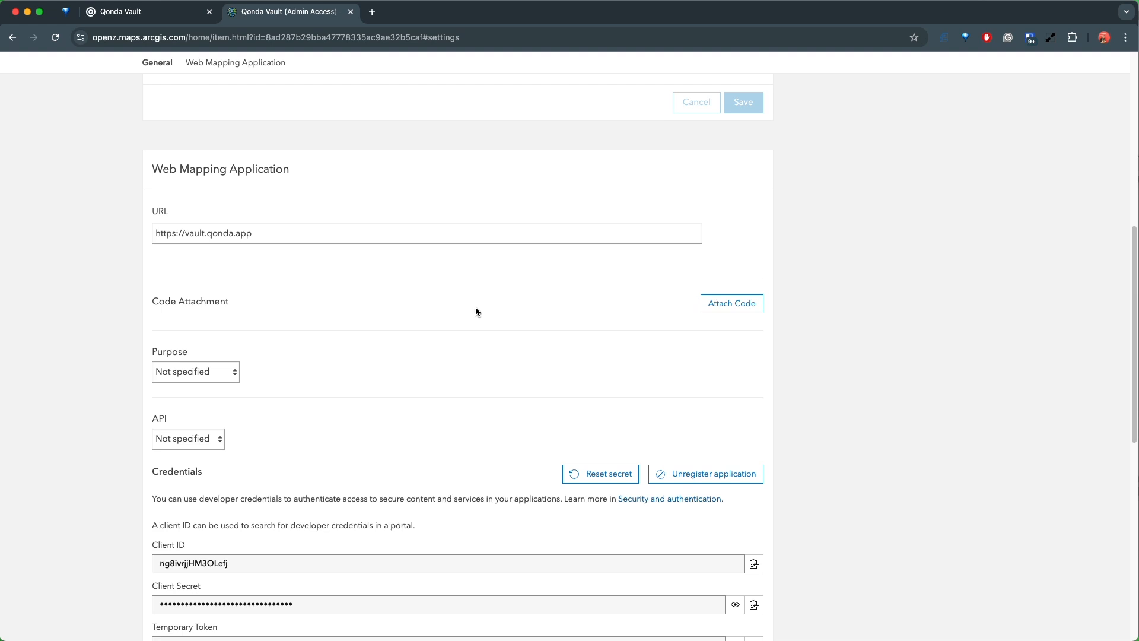
Copy the client ID from the registered application's credentials
scroll(495, 361, "down", 5)
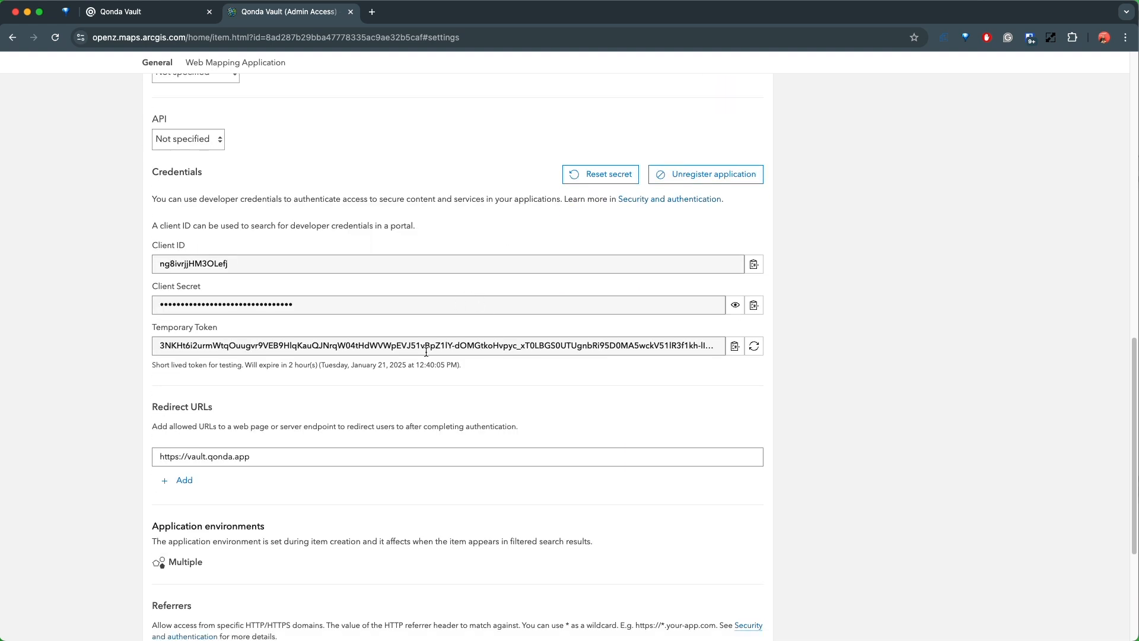
double_click(202, 264)
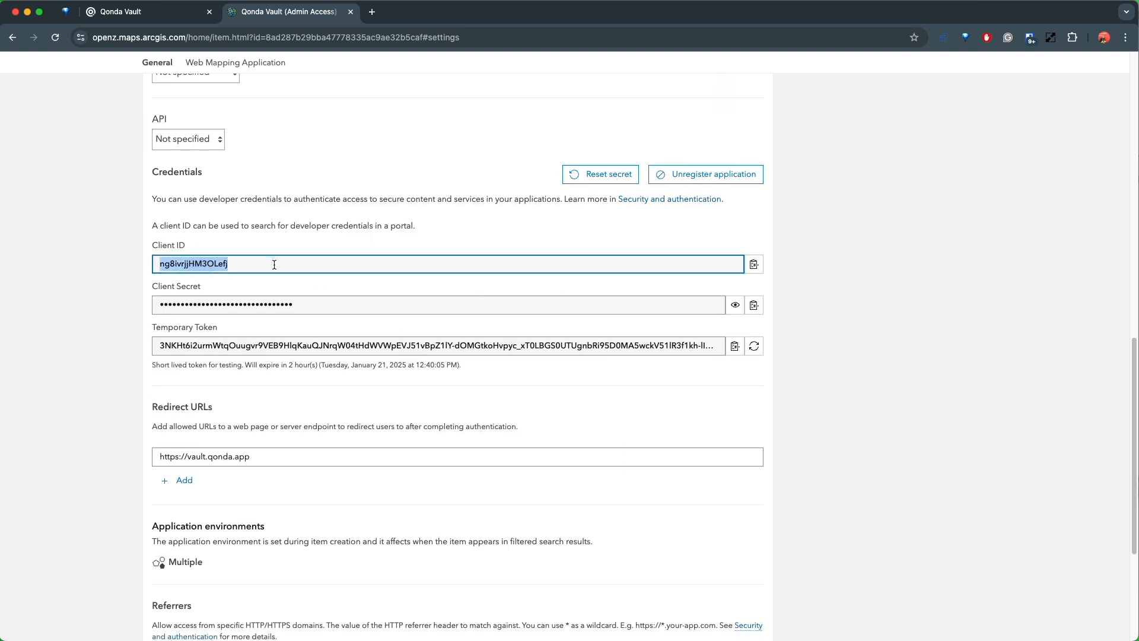
left_click(754, 265)
left_click(754, 264)
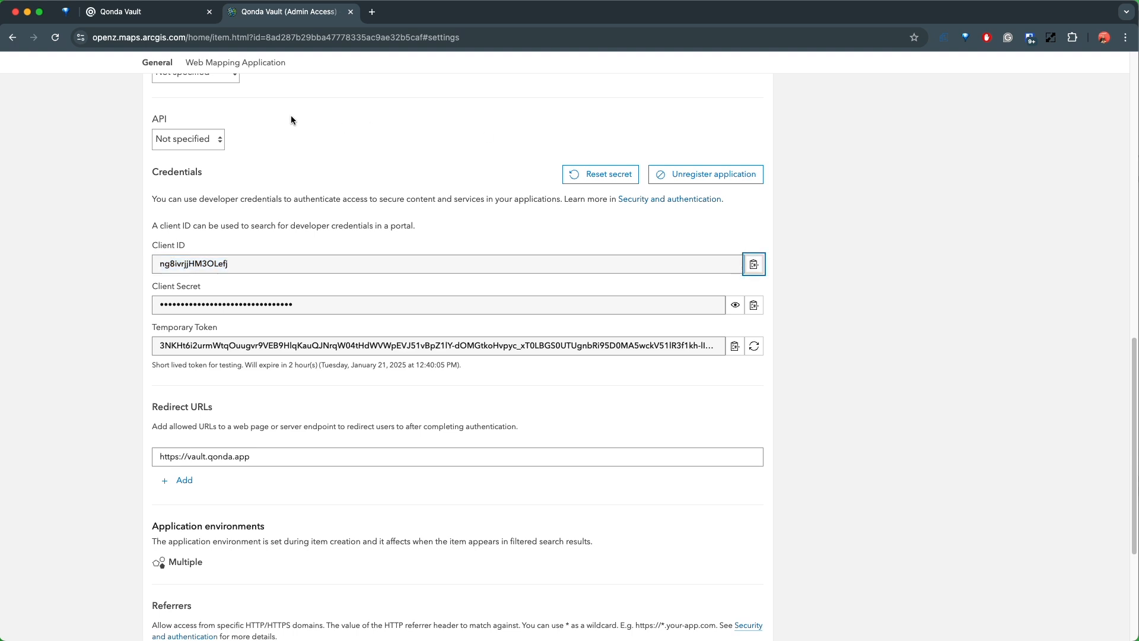
Switch to Qonda Vault, replace the appid setting's value with the copied client ID and save the record
left_click(140, 13)
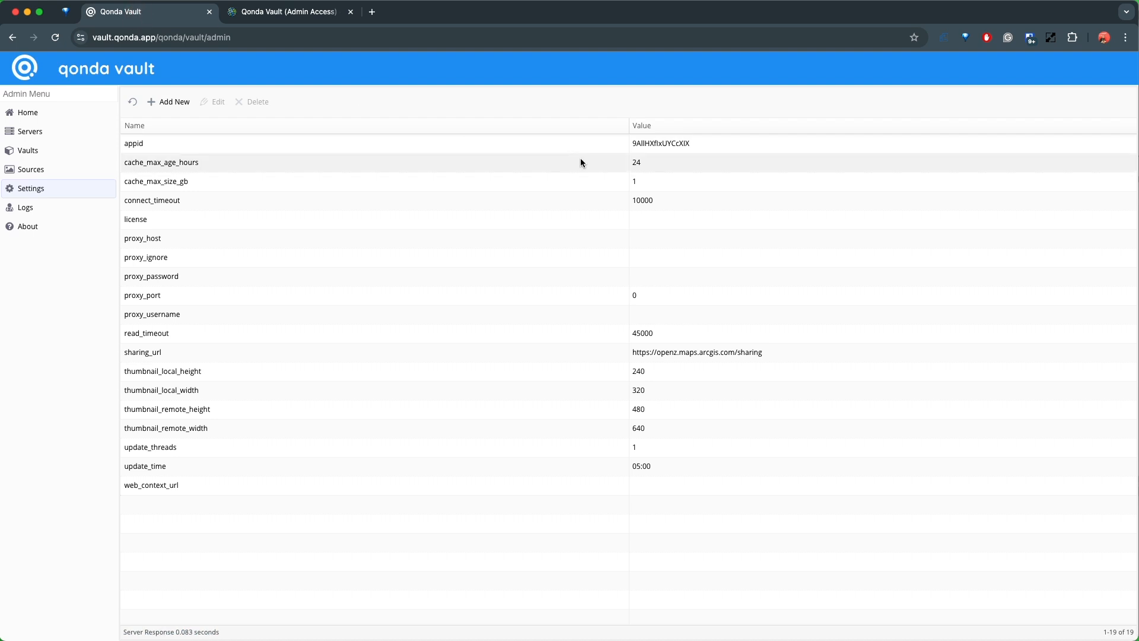
left_click(662, 143)
left_click(218, 104)
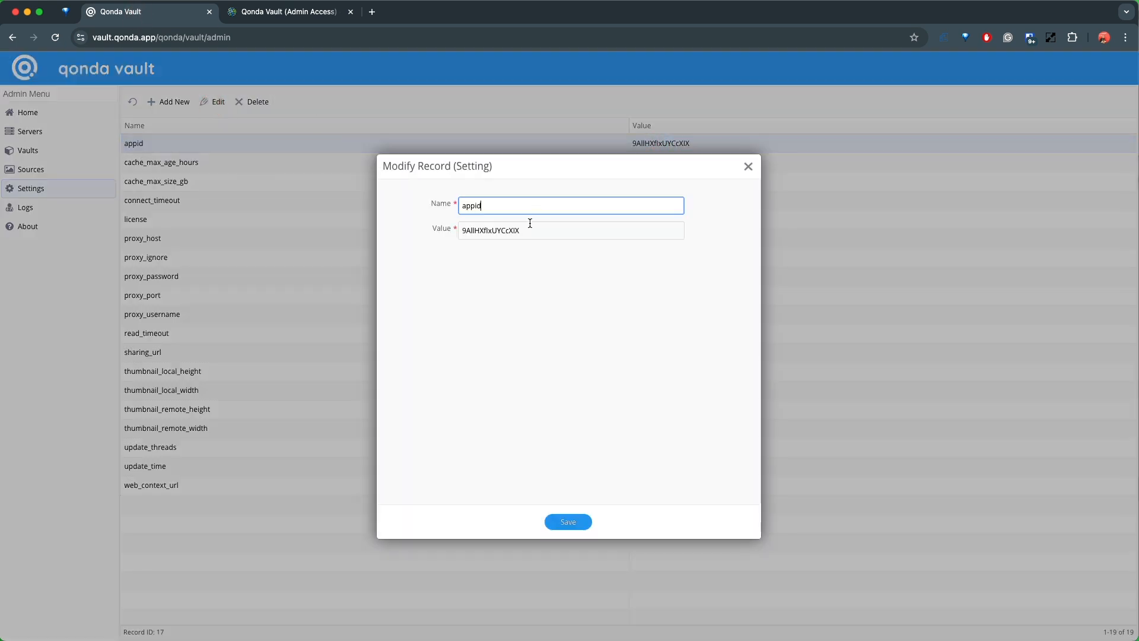
left_click_drag(525, 229, 461, 221)
key("super+v")
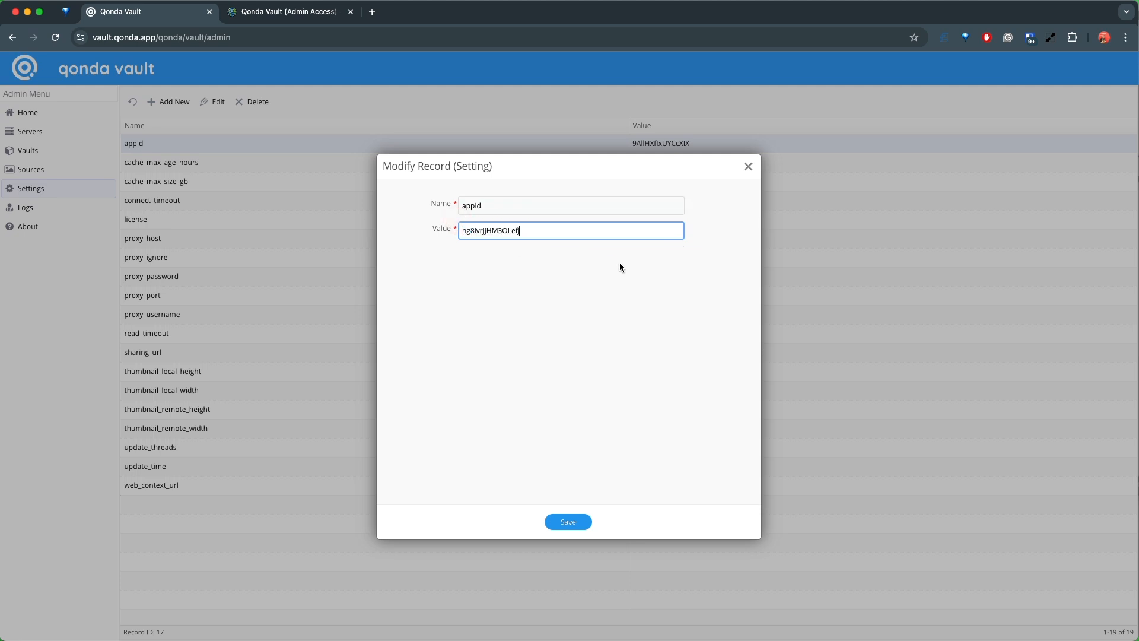
left_click(570, 522)
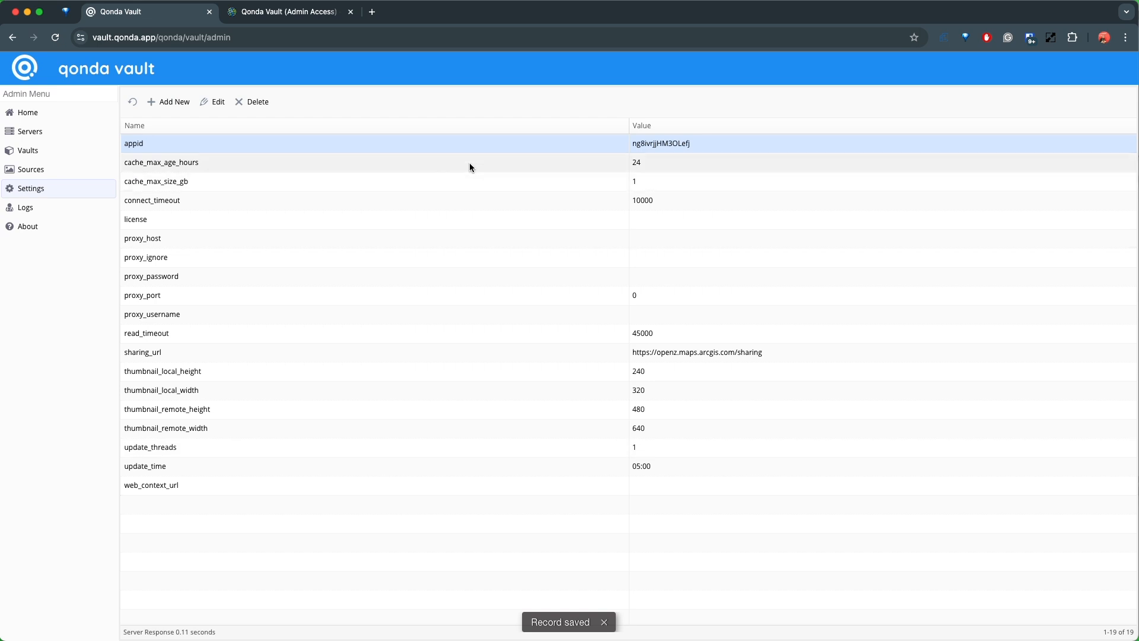
left_click(278, 13)
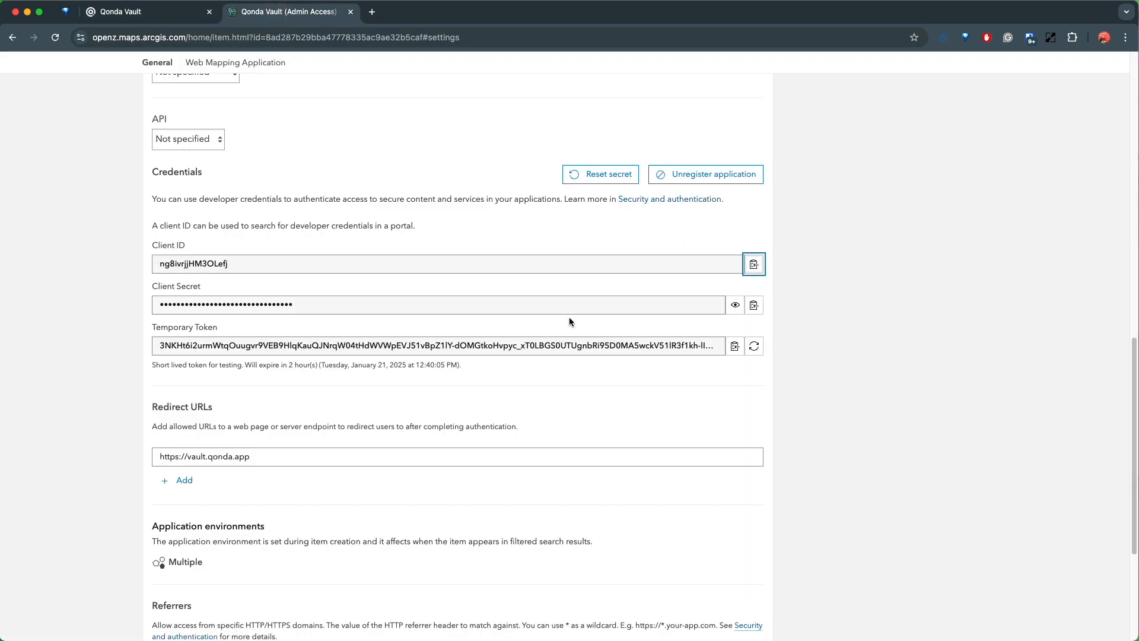
left_click(120, 12)
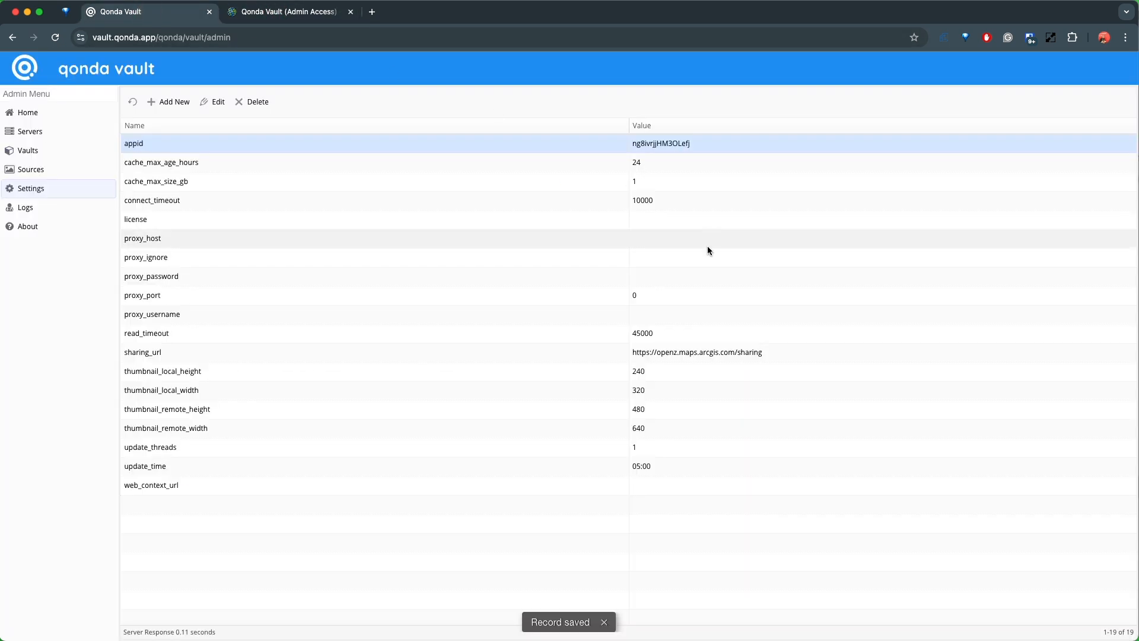
left_click(688, 353)
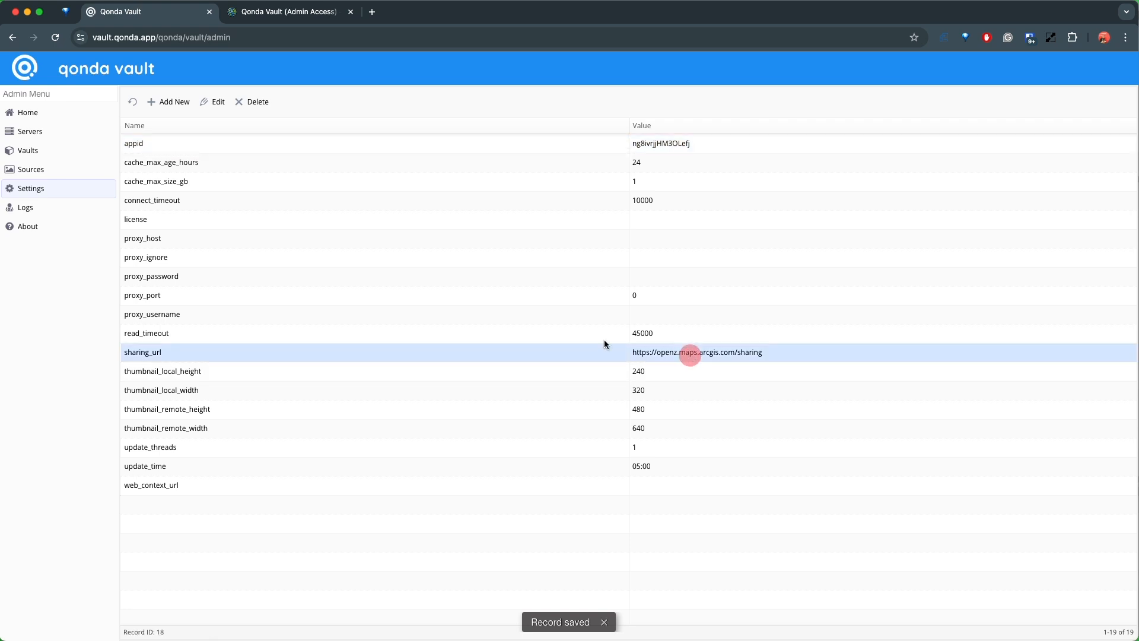
left_click(215, 102)
left_click_drag(598, 232, 448, 221)
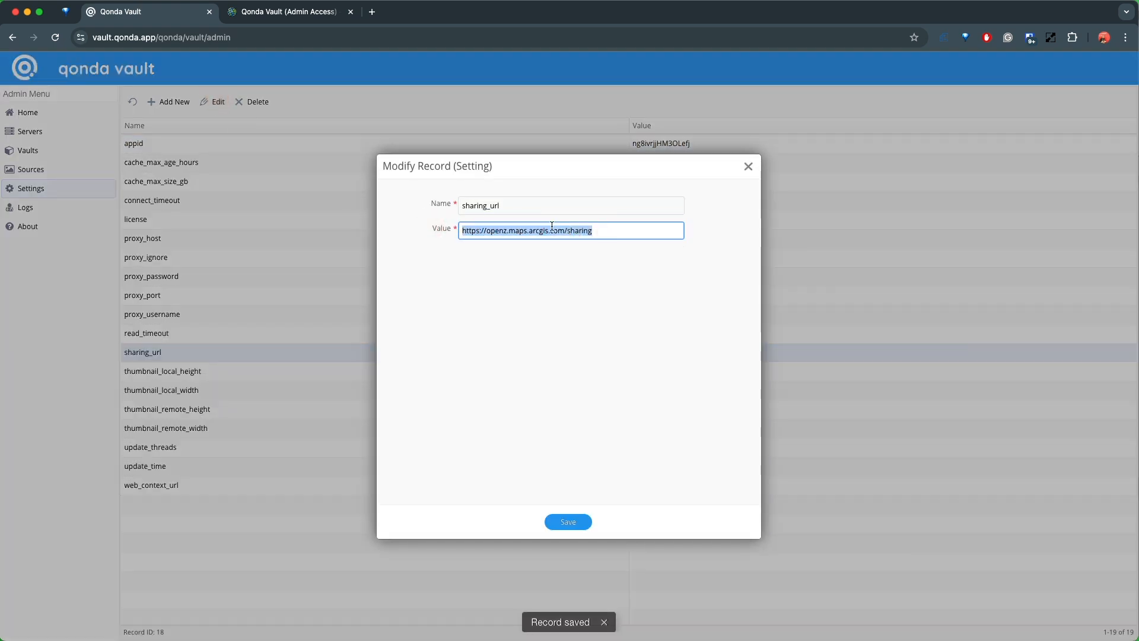
left_click_drag(613, 229, 453, 219)
left_click(537, 230)
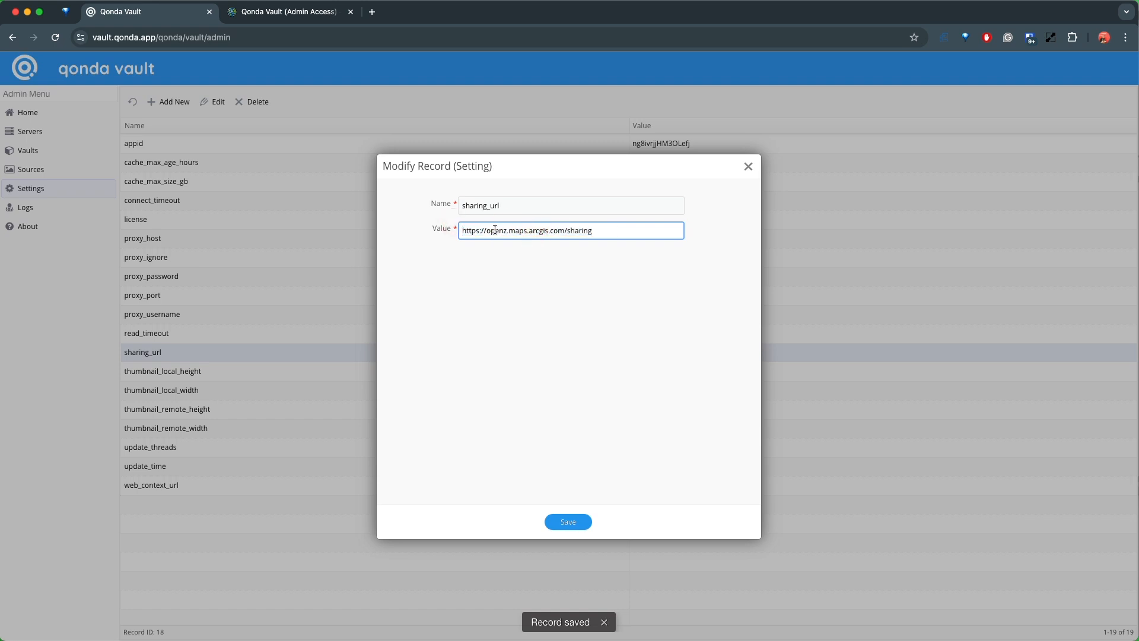
left_click_drag(487, 231, 648, 234)
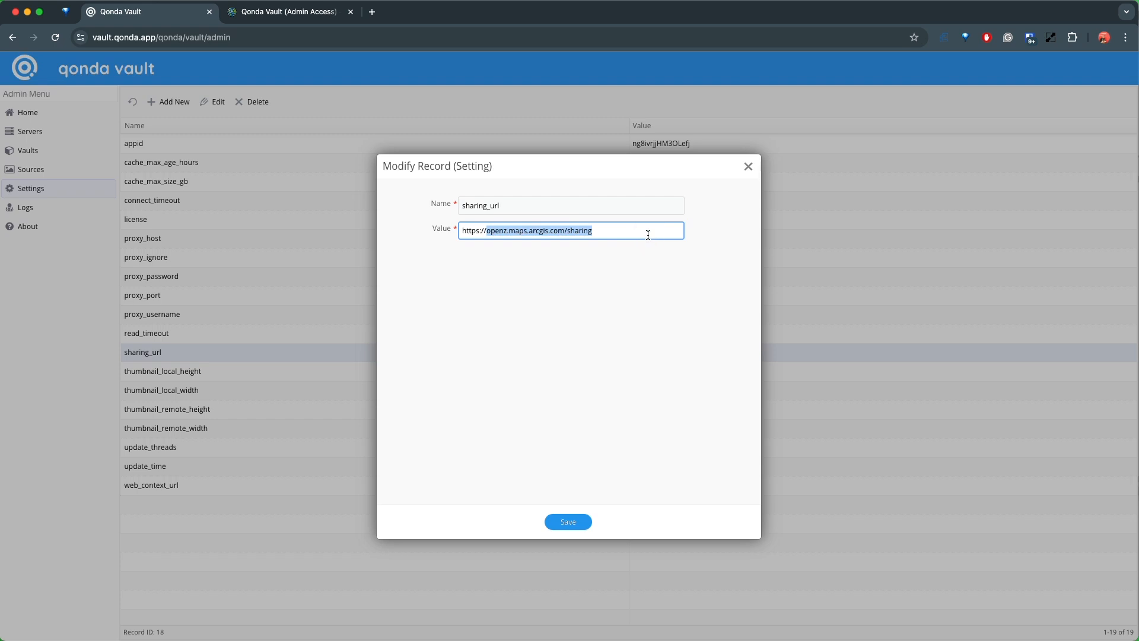
type("bso")
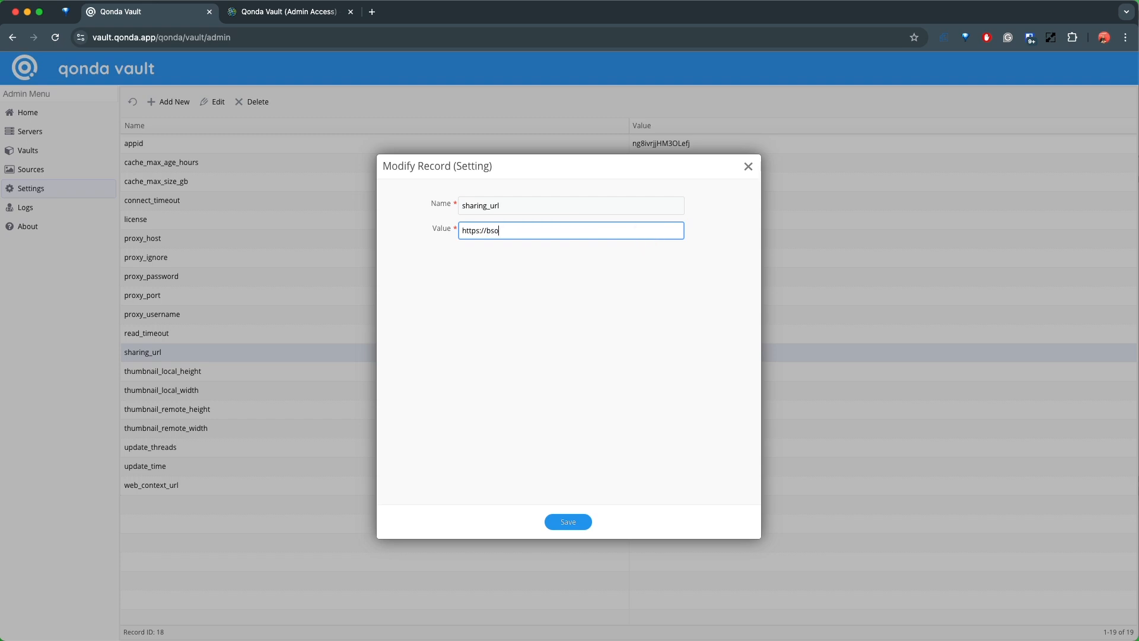
type(".qonda.app/portal/sharing")
left_click_drag(602, 235, 473, 229)
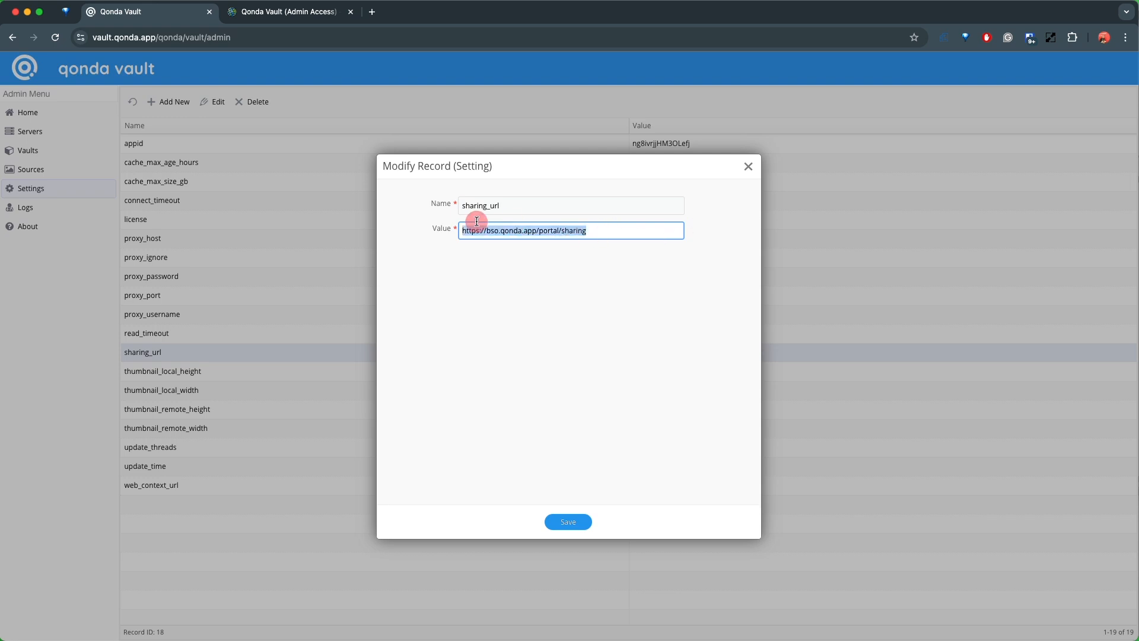
left_click(748, 166)
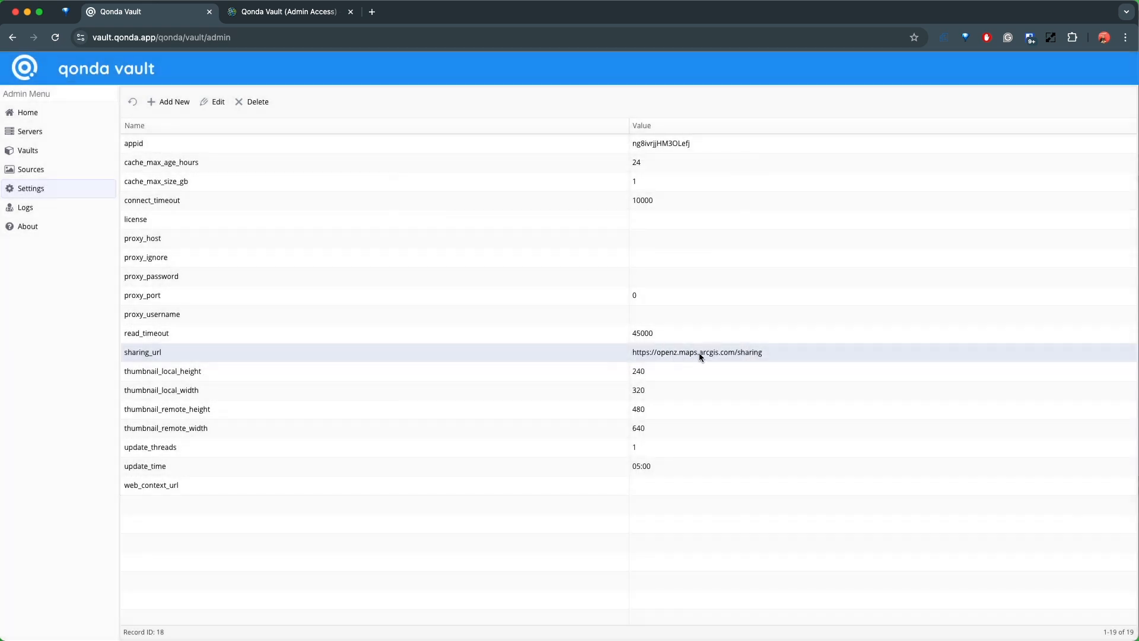
Review the sharing_url record without changing it, reload the settings list, check the appid entry and return to the home page
left_click(216, 103)
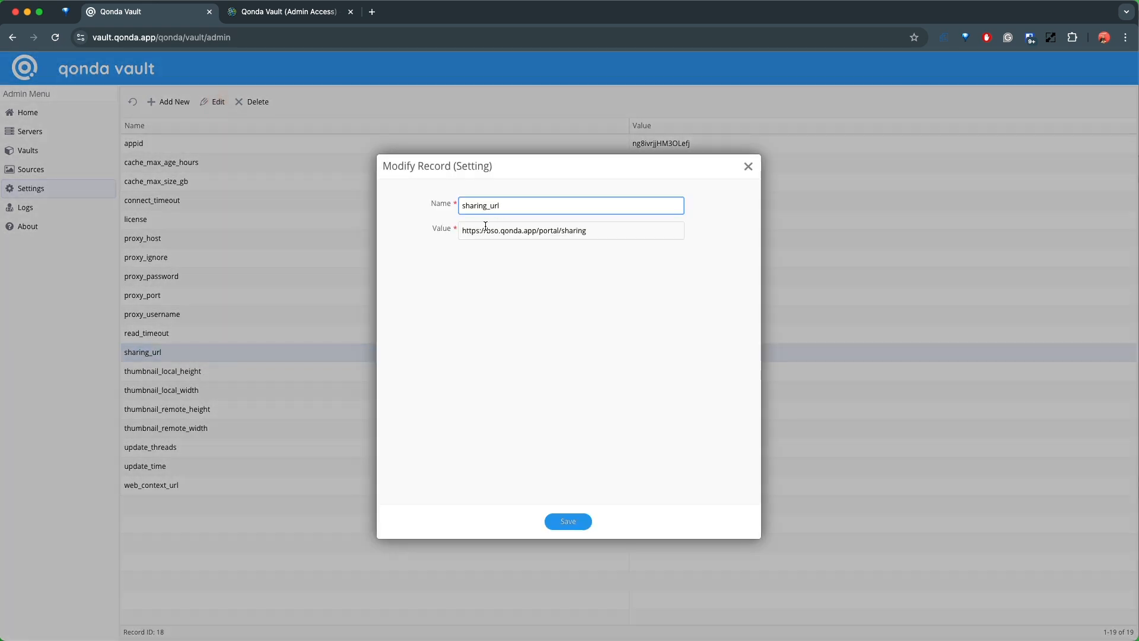
left_click(748, 168)
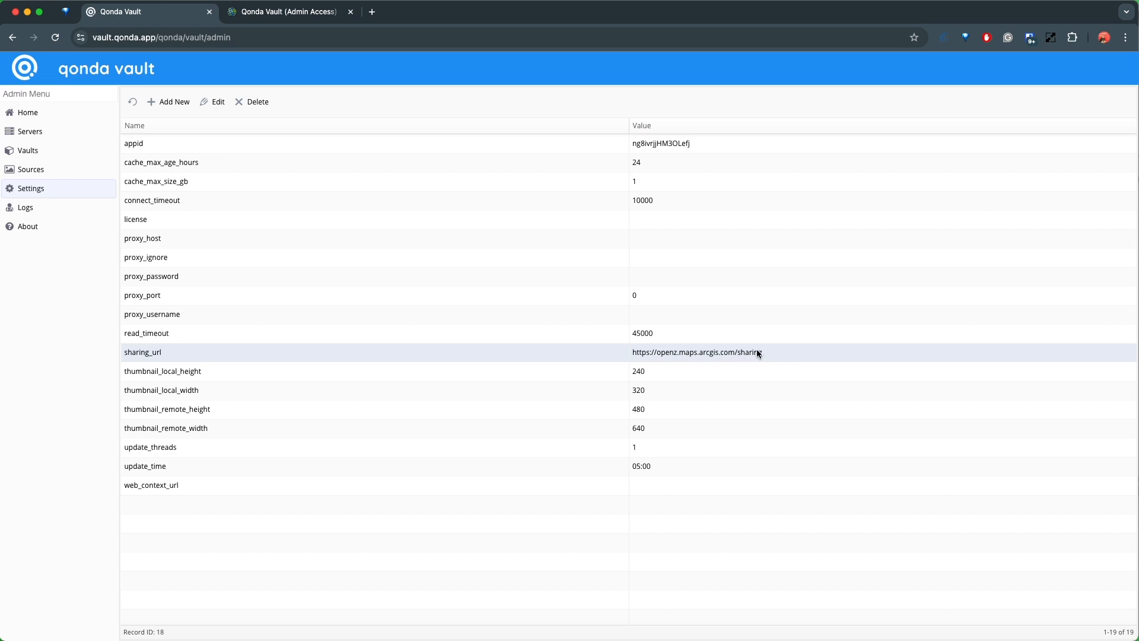
left_click(134, 102)
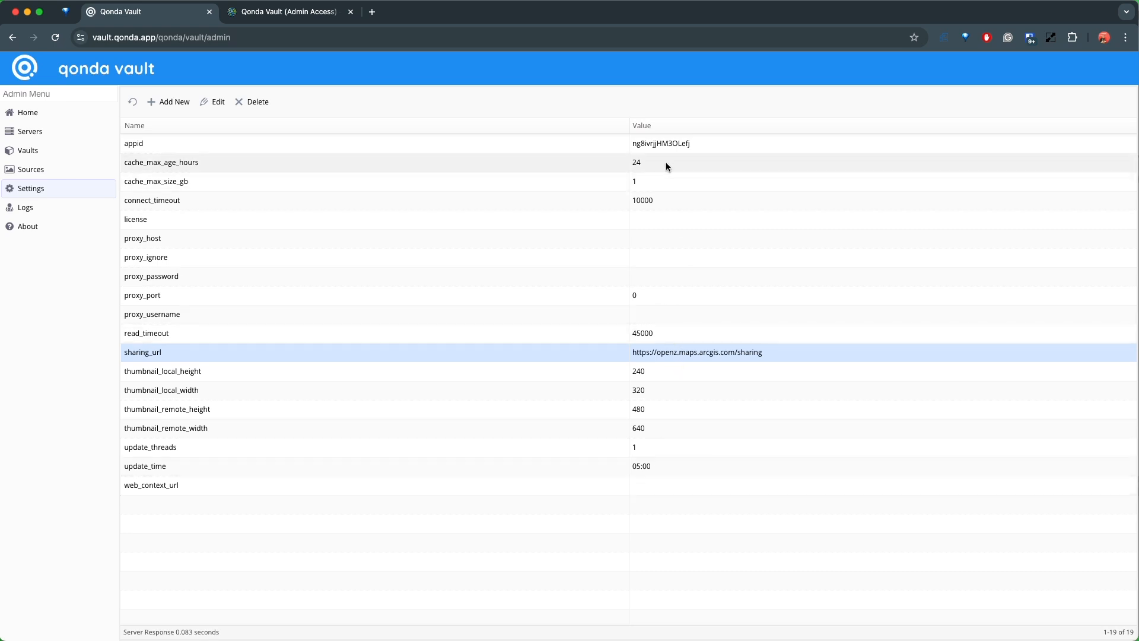
left_click(671, 141)
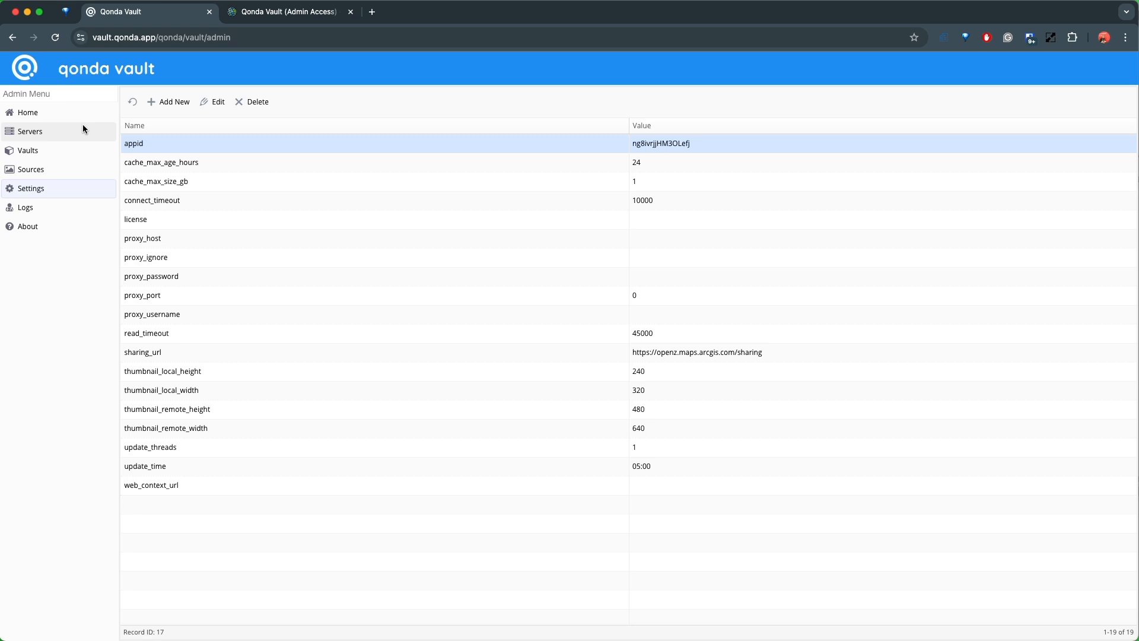
left_click(30, 116)
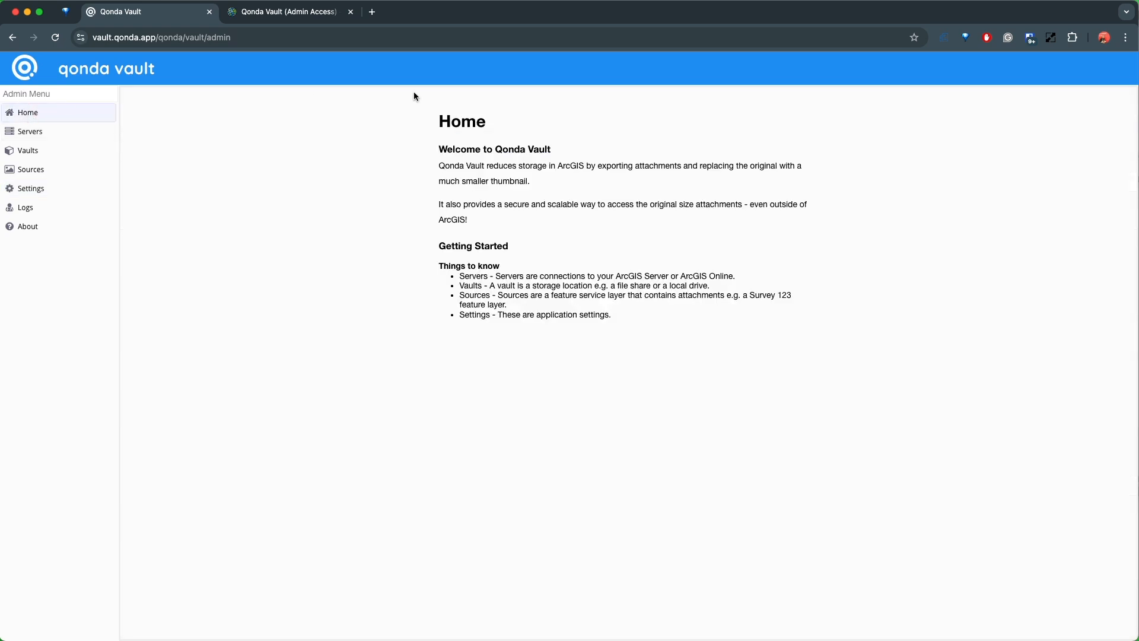
Go to the vault's landing page at vault.qonda.app/qonda/vault and start Admin Access
key("super+Tab")
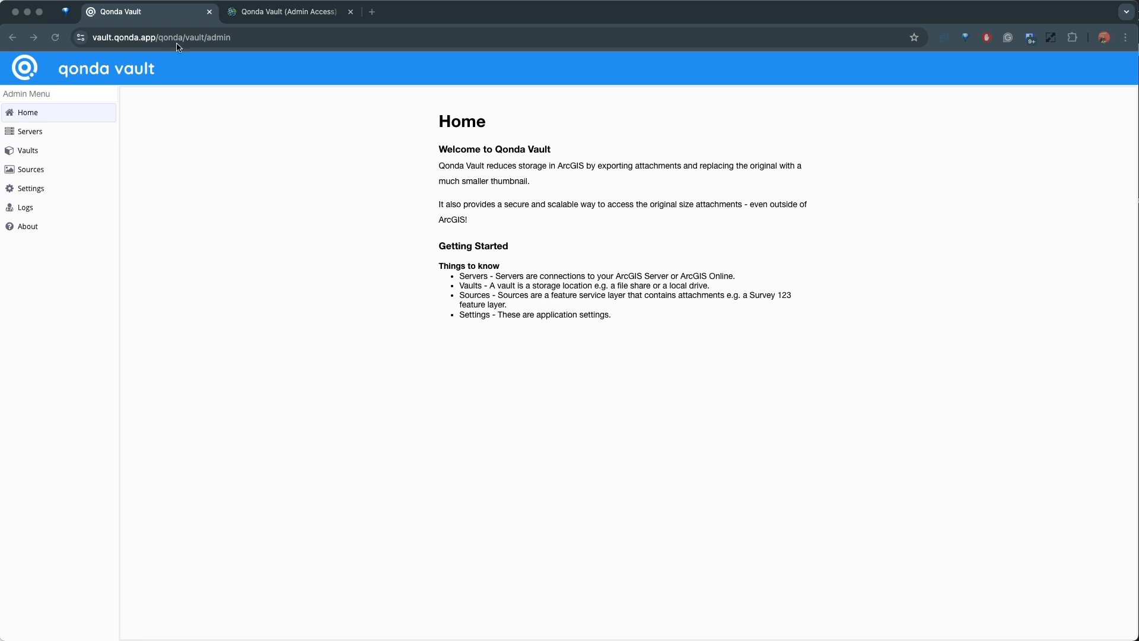
left_click(211, 39)
left_click(223, 37)
left_click_drag(233, 38, 472, 53)
key("BackSpace")
key("Return")
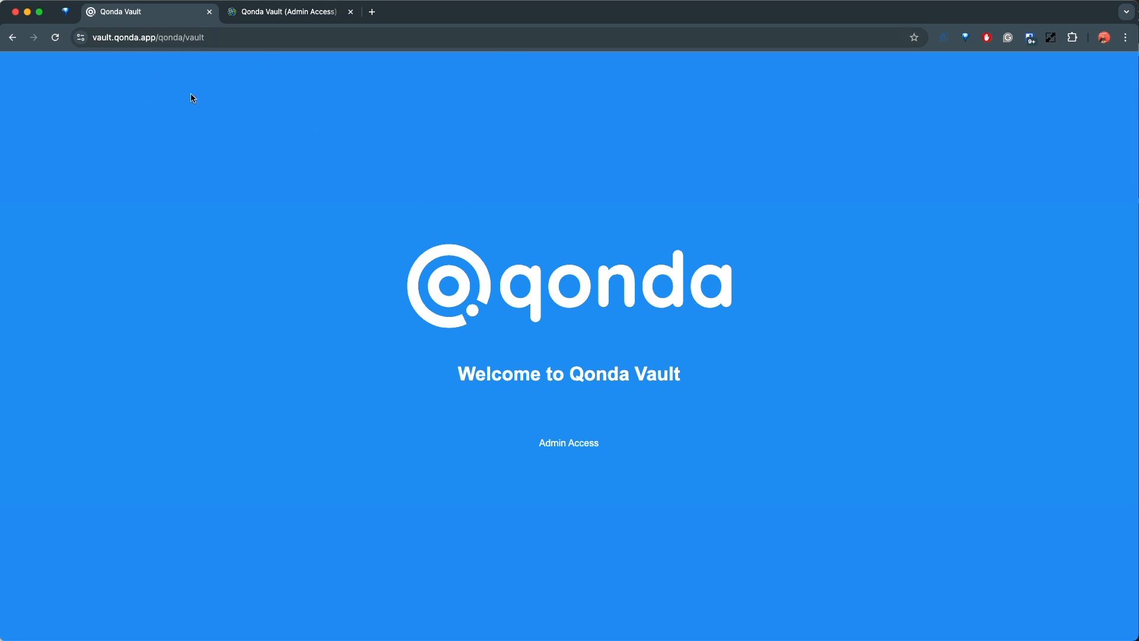
left_click(571, 445)
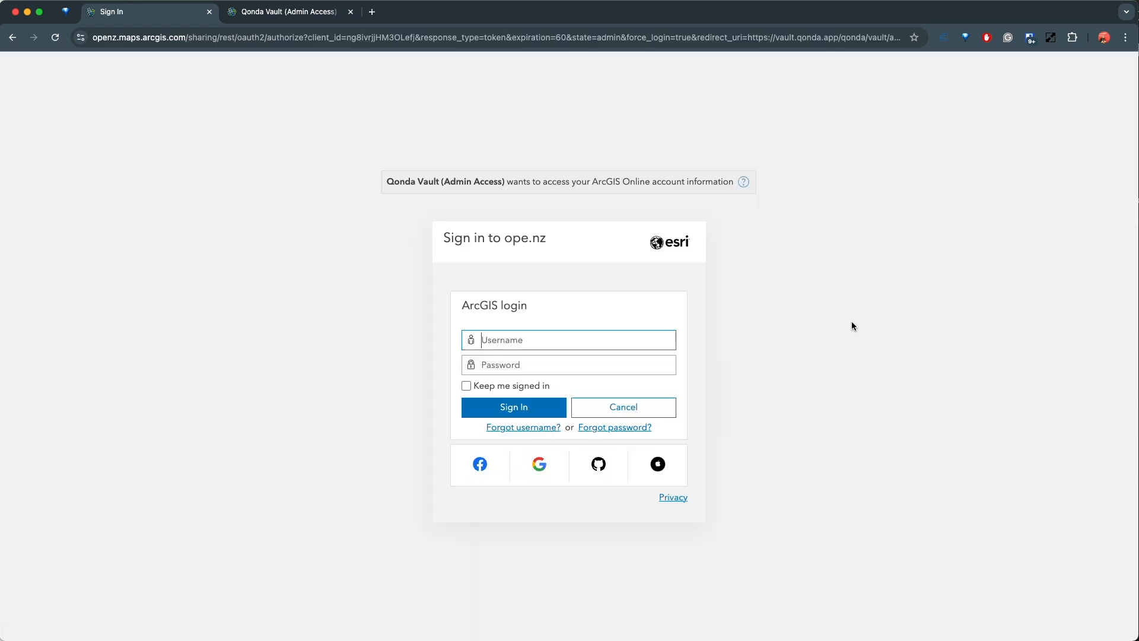
Fill in the username and account password from the saved ArcGIS Online (openz) login and sign in
left_click_drag(387, 181, 506, 181)
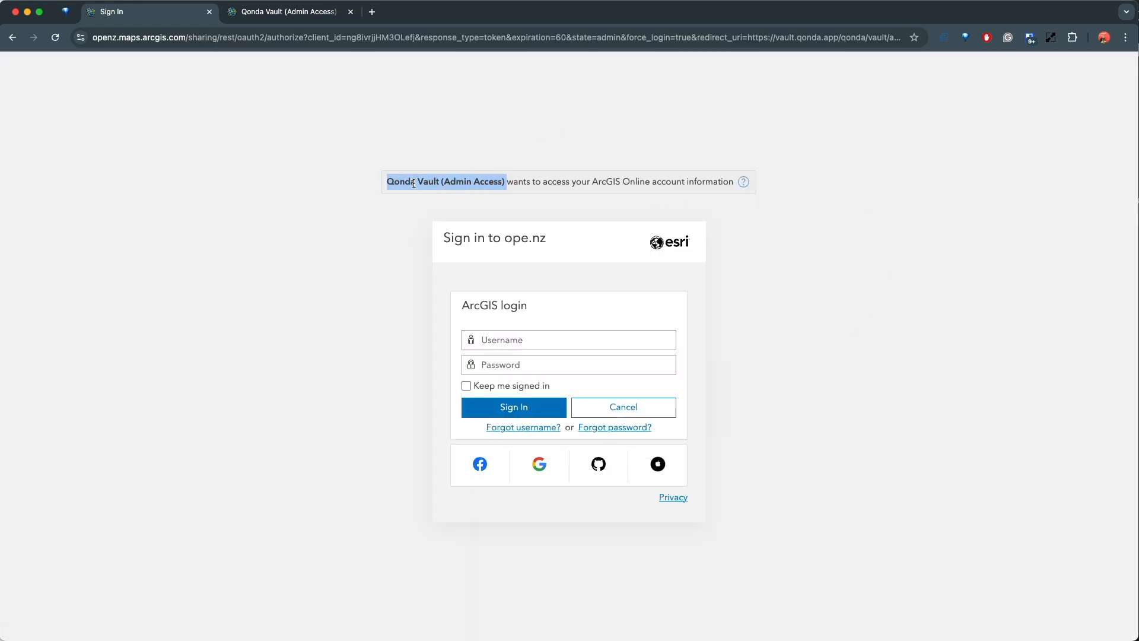
left_click(528, 339)
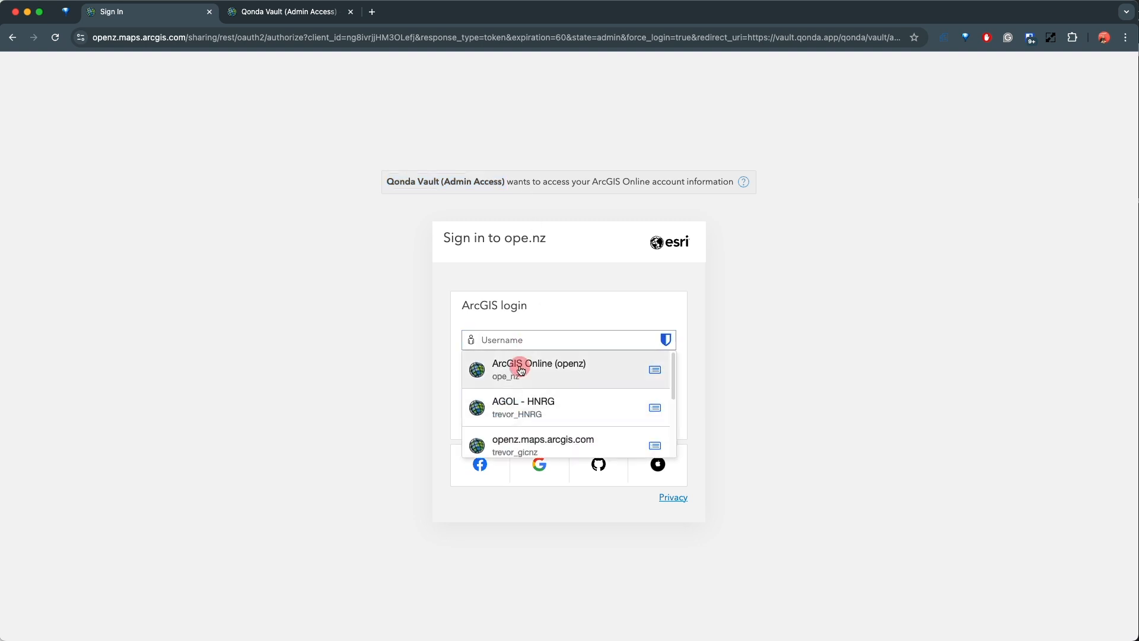
left_click(526, 364)
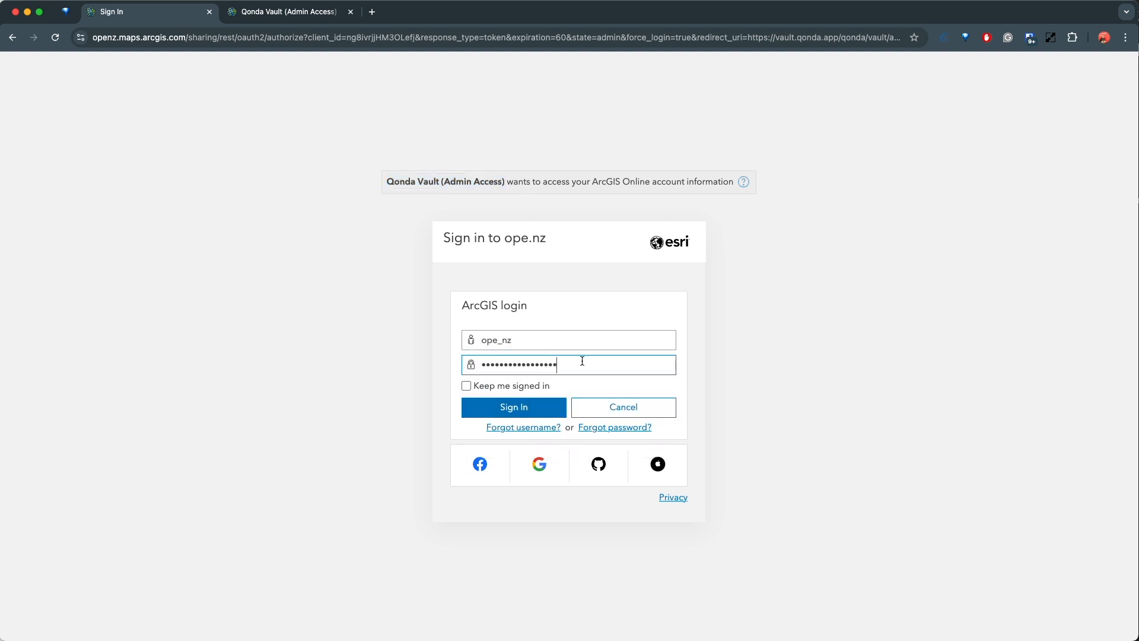
left_click(510, 410)
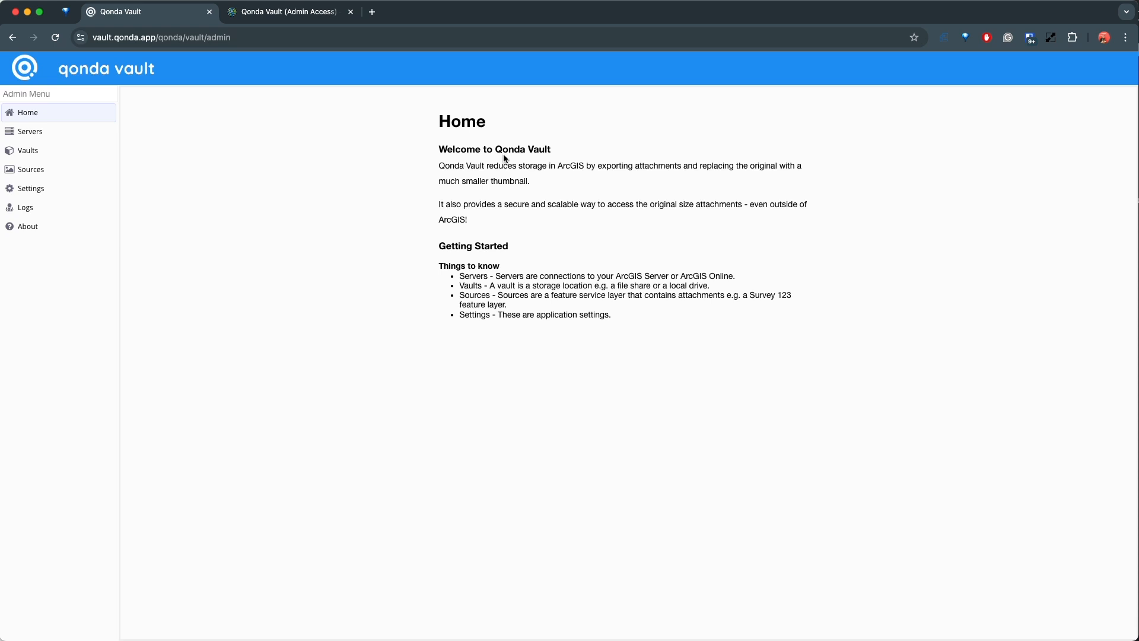
Look through the vault's Servers, Vaults, Sources, Settings and Logs pages and return to Home
left_click(28, 131)
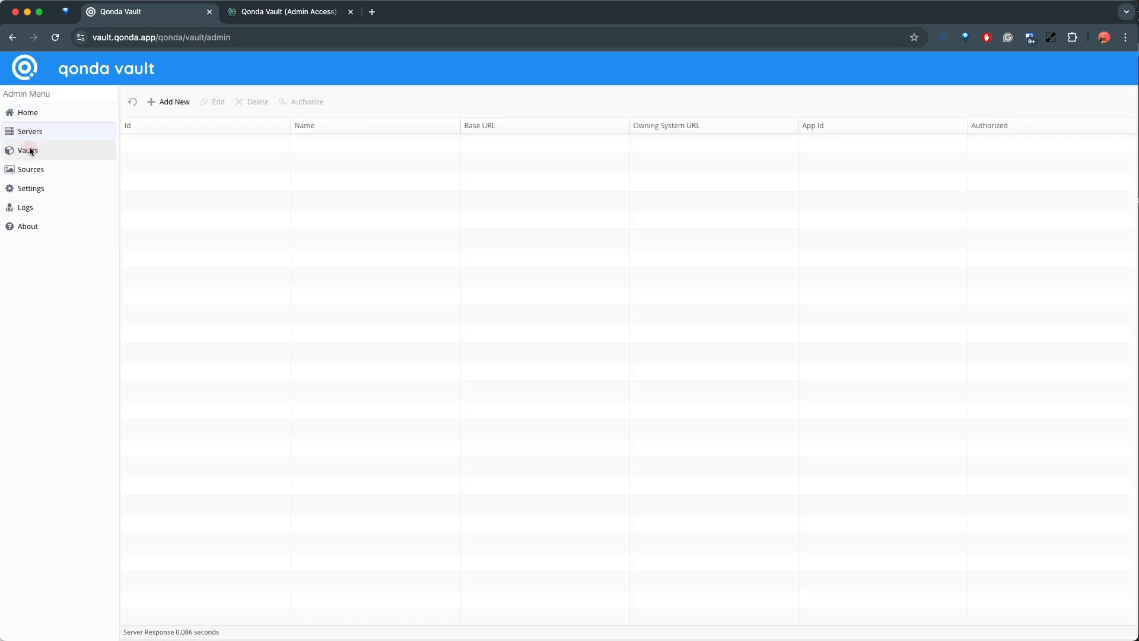
left_click(28, 151)
left_click(29, 167)
left_click(31, 188)
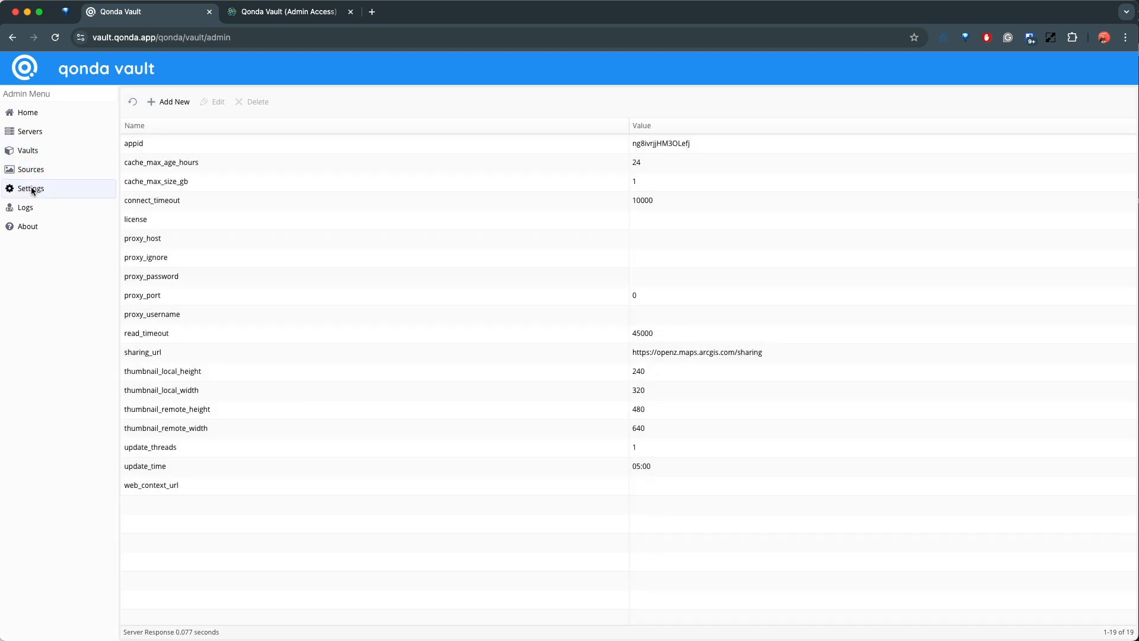
left_click(24, 207)
left_click(29, 185)
left_click(28, 169)
left_click(27, 153)
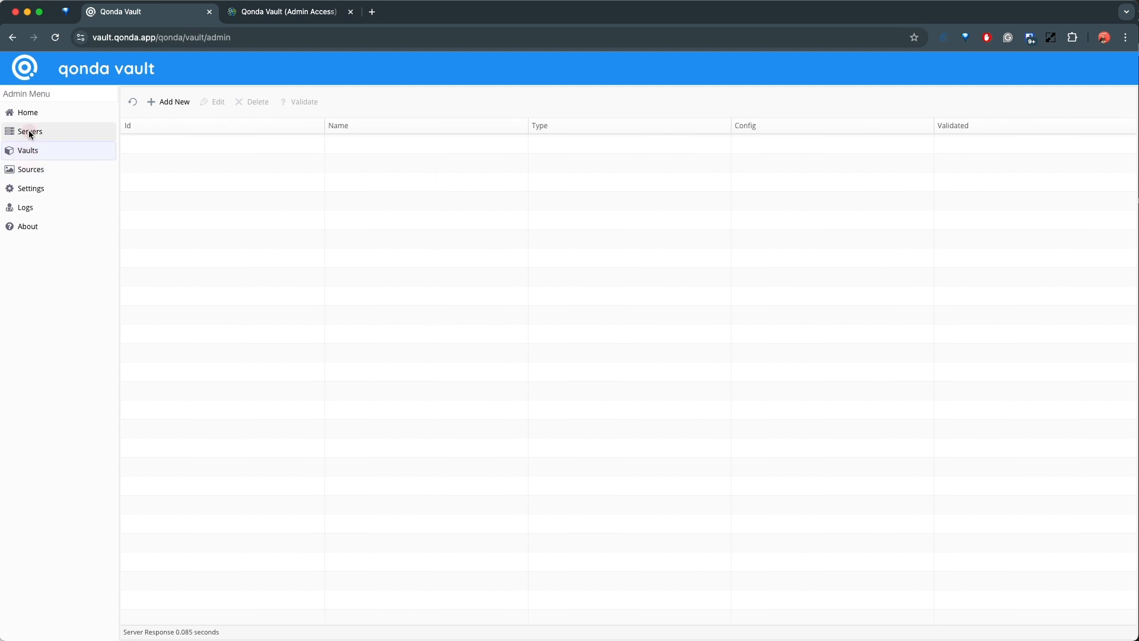
left_click(29, 132)
left_click(28, 114)
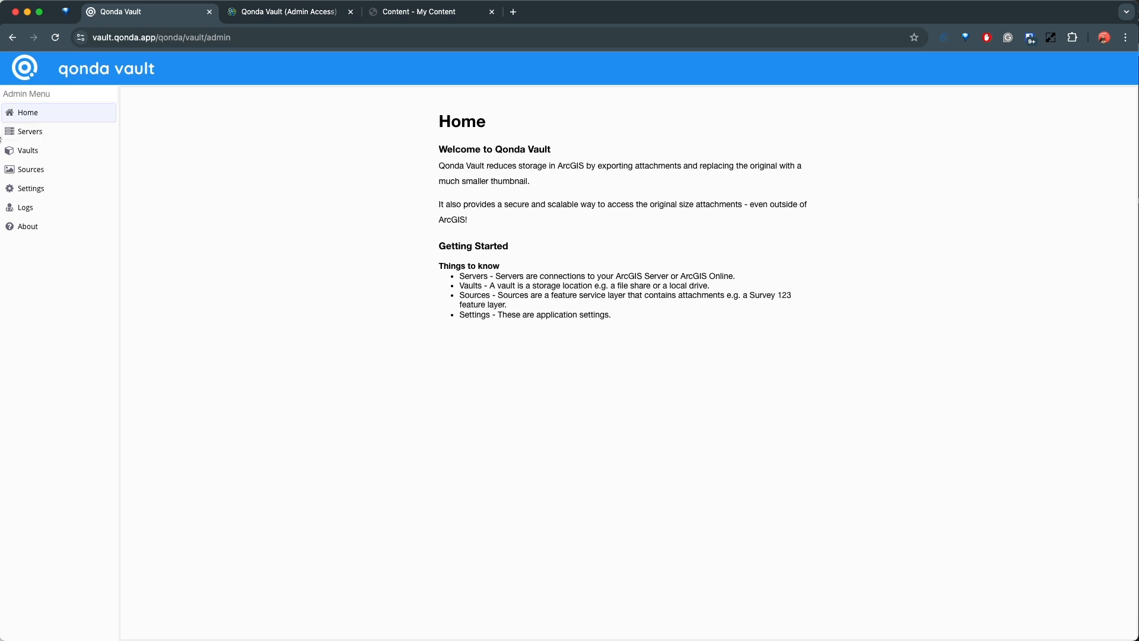
Start a new server record in the vault's Servers list
left_click(32, 133)
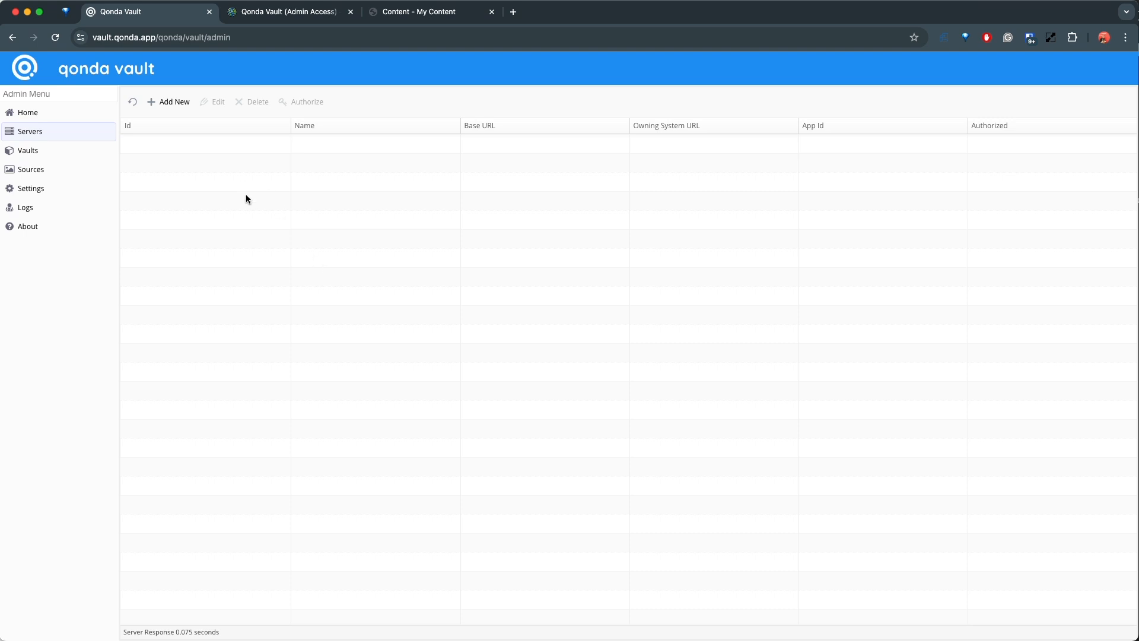
left_click(171, 103)
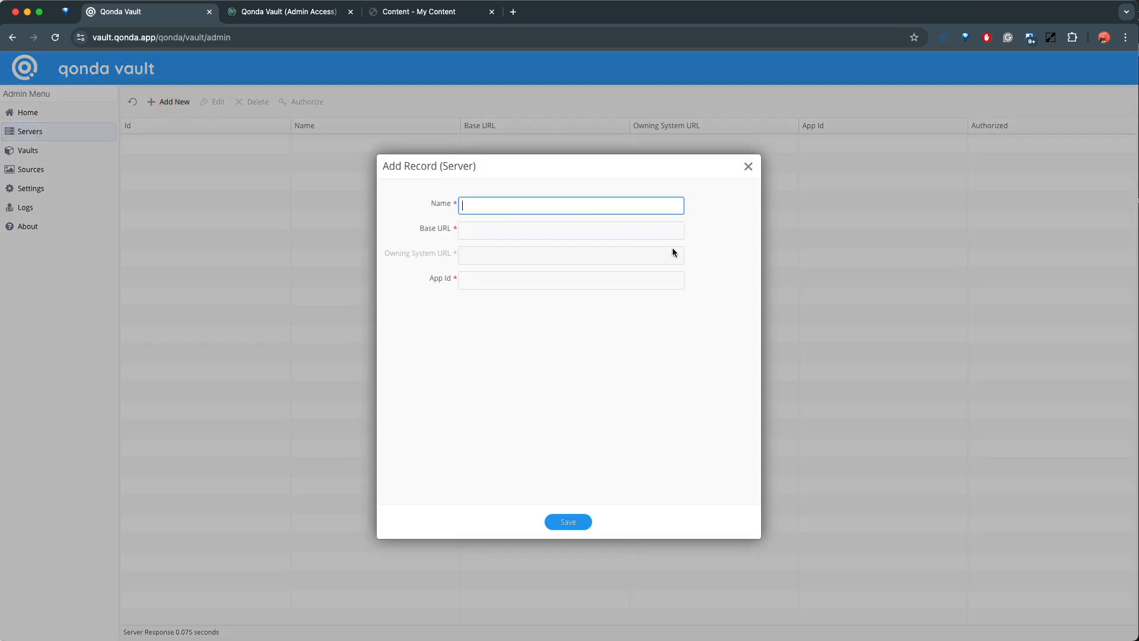
left_click(505, 204)
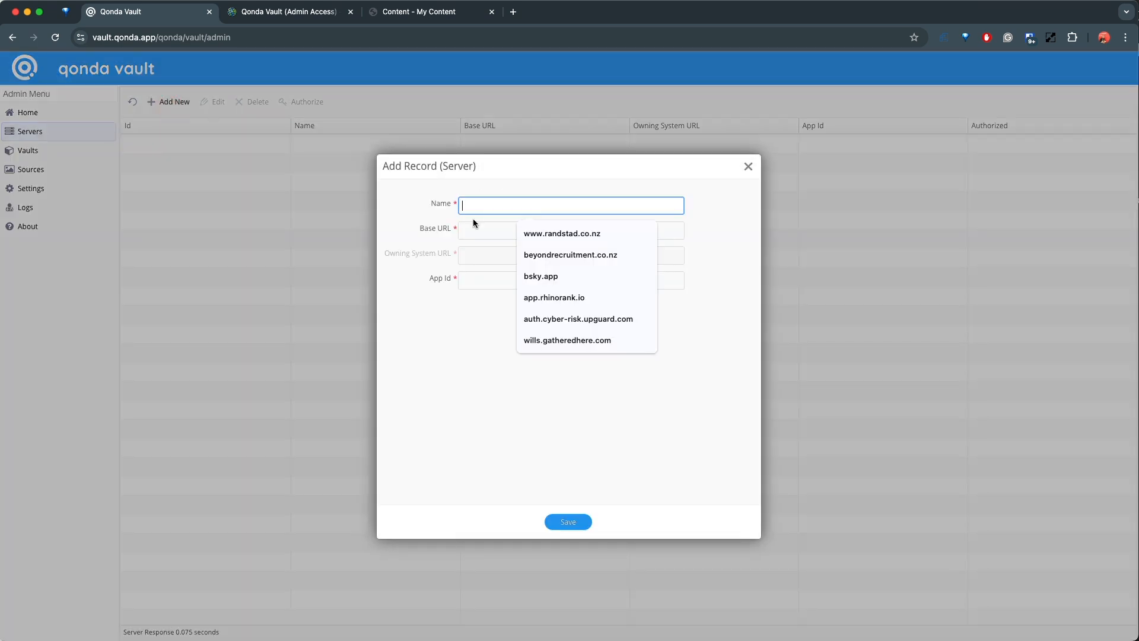
left_click(397, 196)
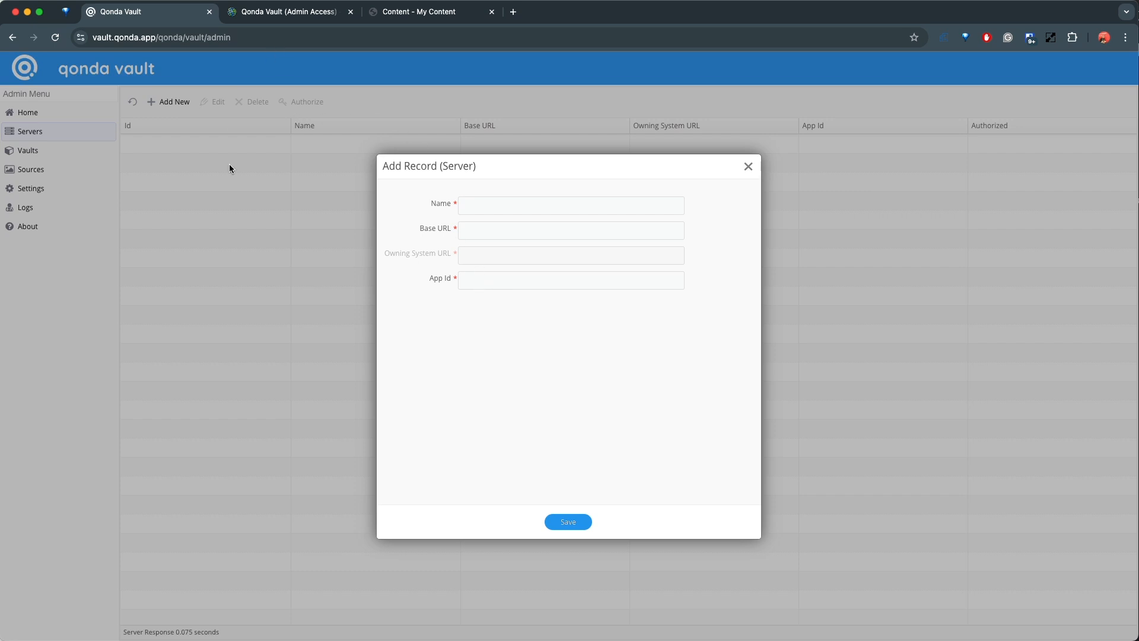
Switch to the ArcGIS portal content and create an item of type Other application titled Qonda Vault (Link Server Demo)
left_click(431, 16)
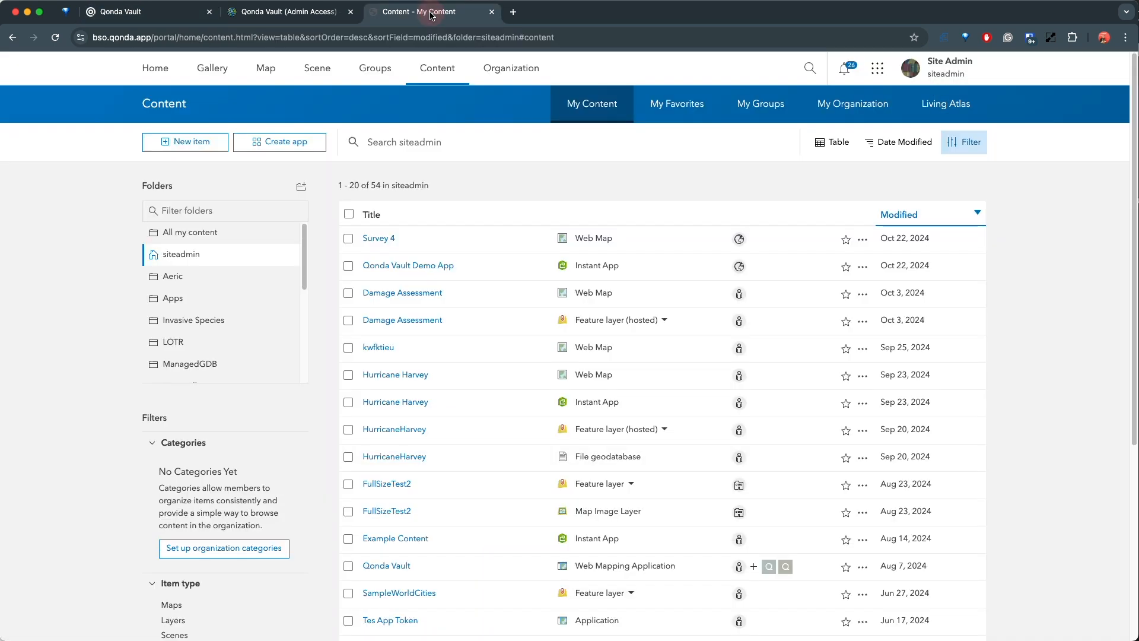
left_click(181, 145)
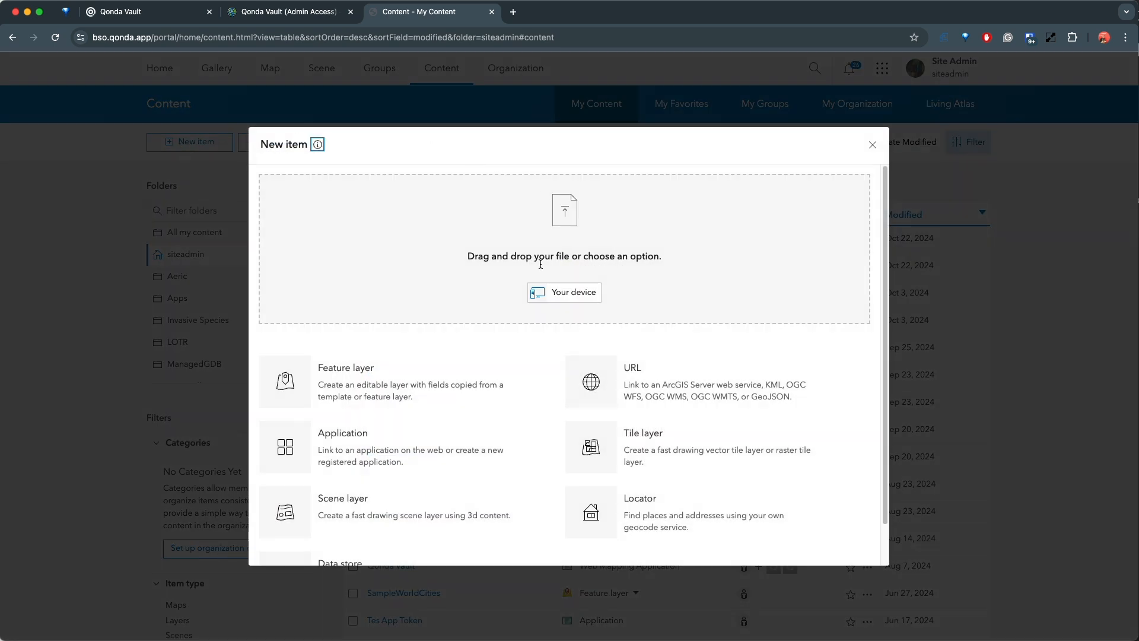
left_click(336, 437)
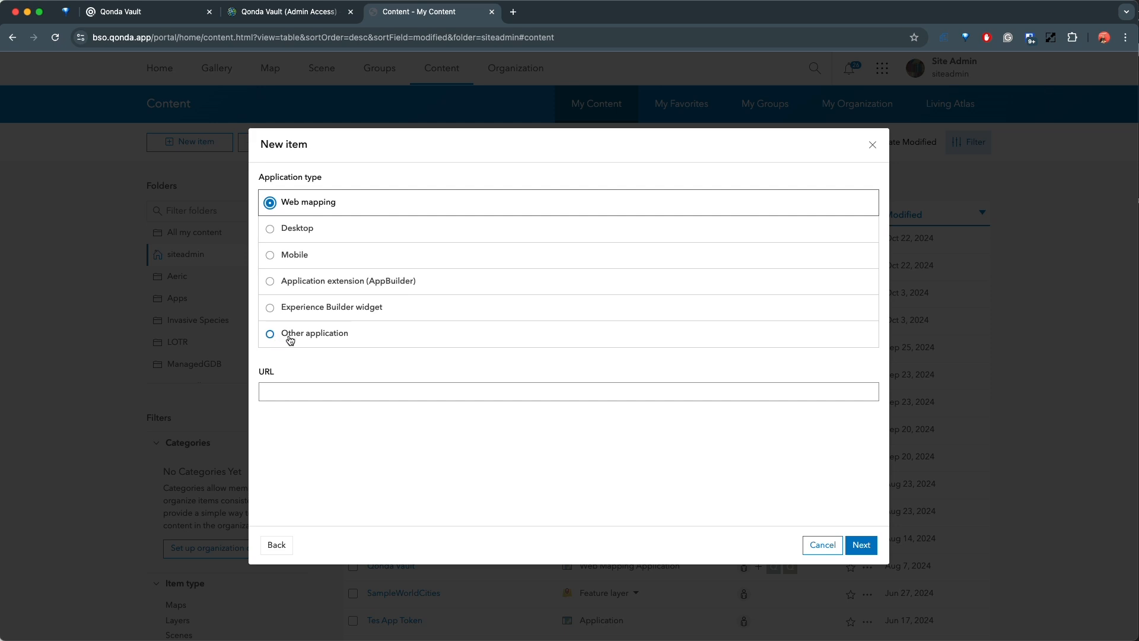
left_click(290, 339)
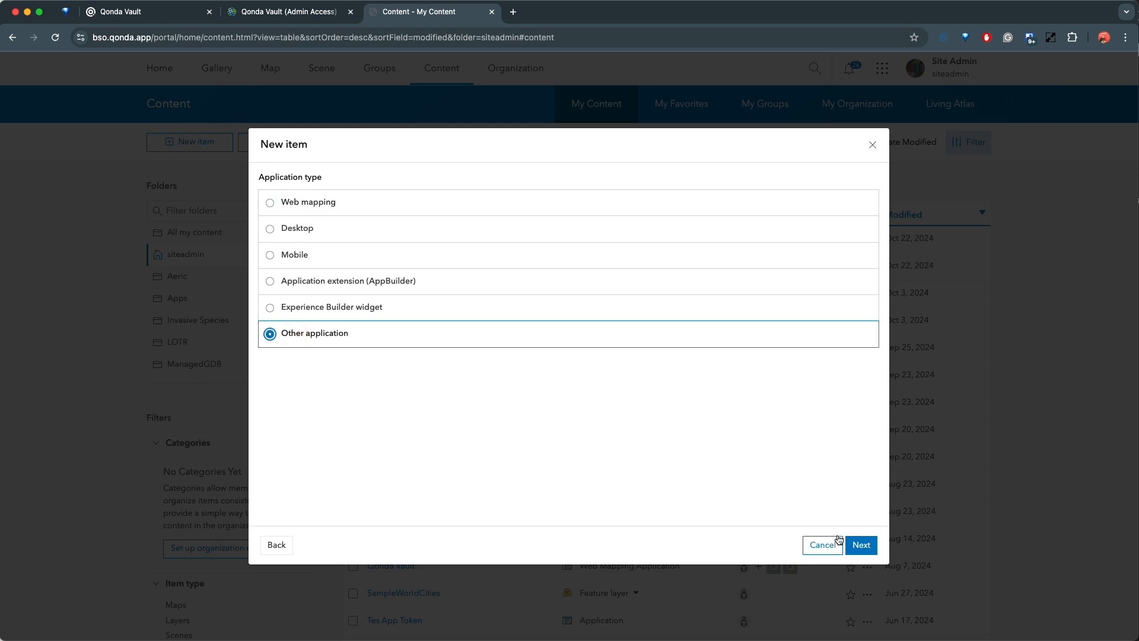
left_click(862, 545)
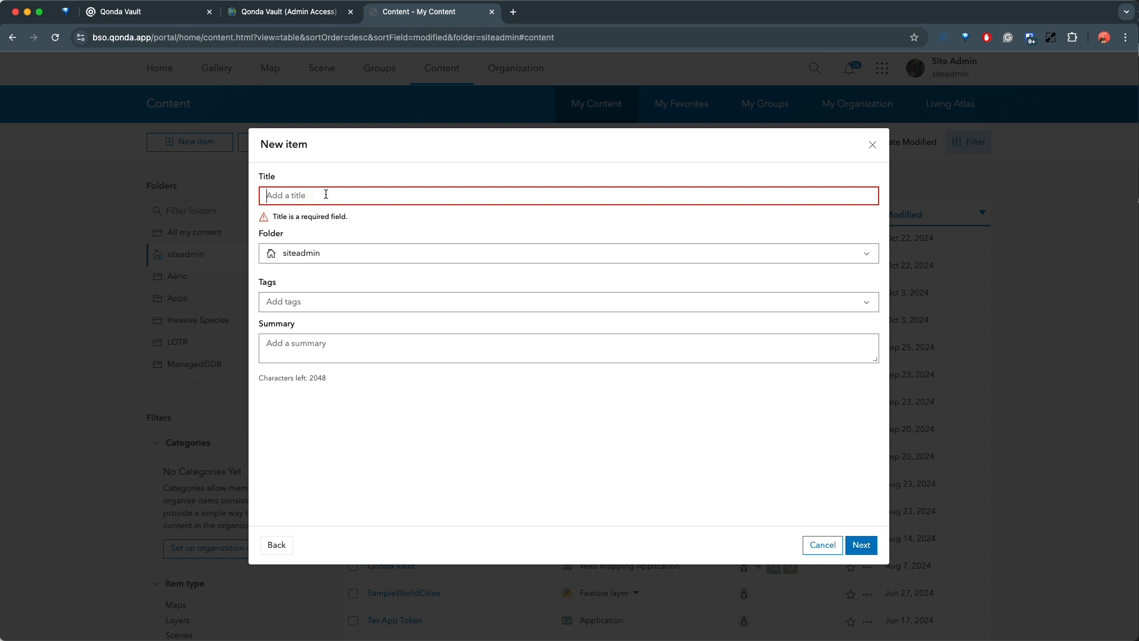
type("Qonda Vault (Link Server Demo)")
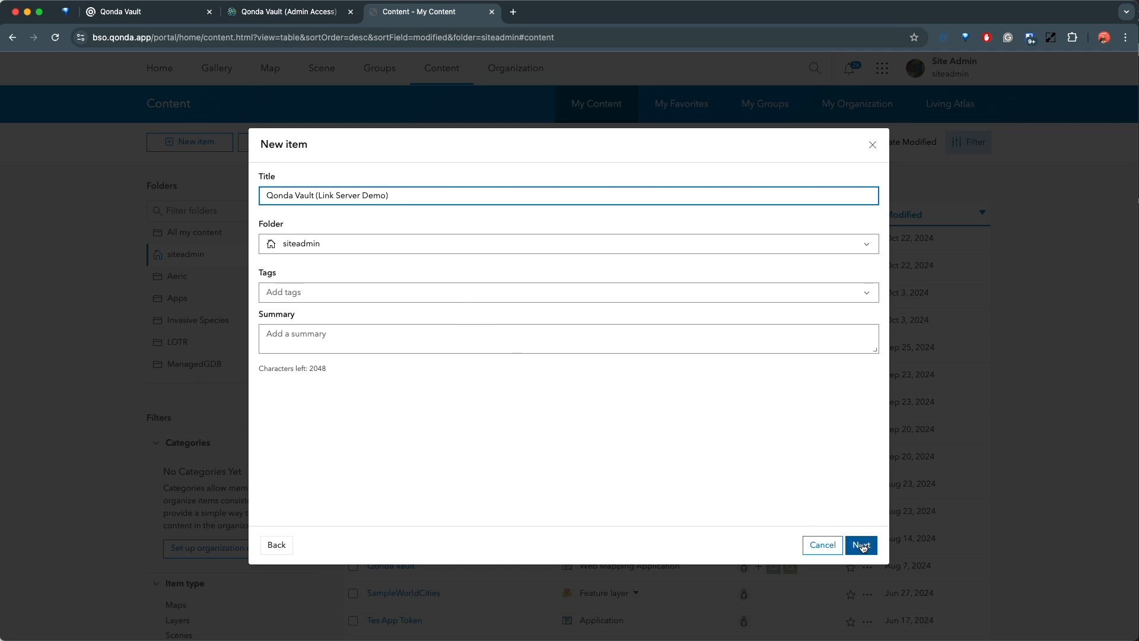
left_click(861, 546)
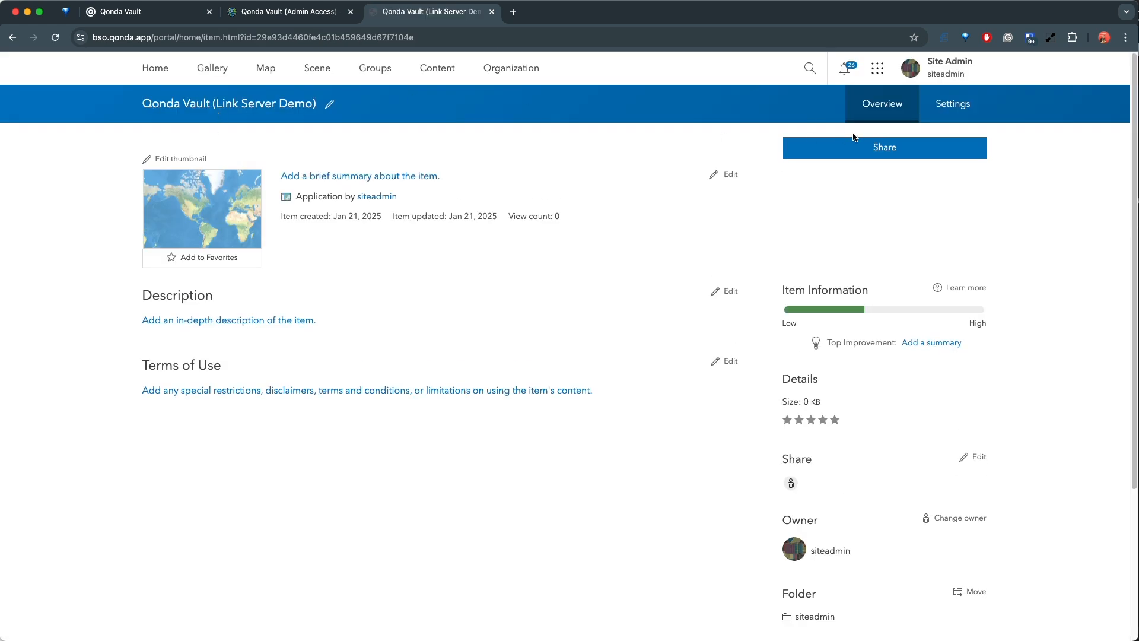
Display the registered info in the new item's application settings and examine its redirect URI
left_click(951, 105)
scroll(481, 320, "down", 5)
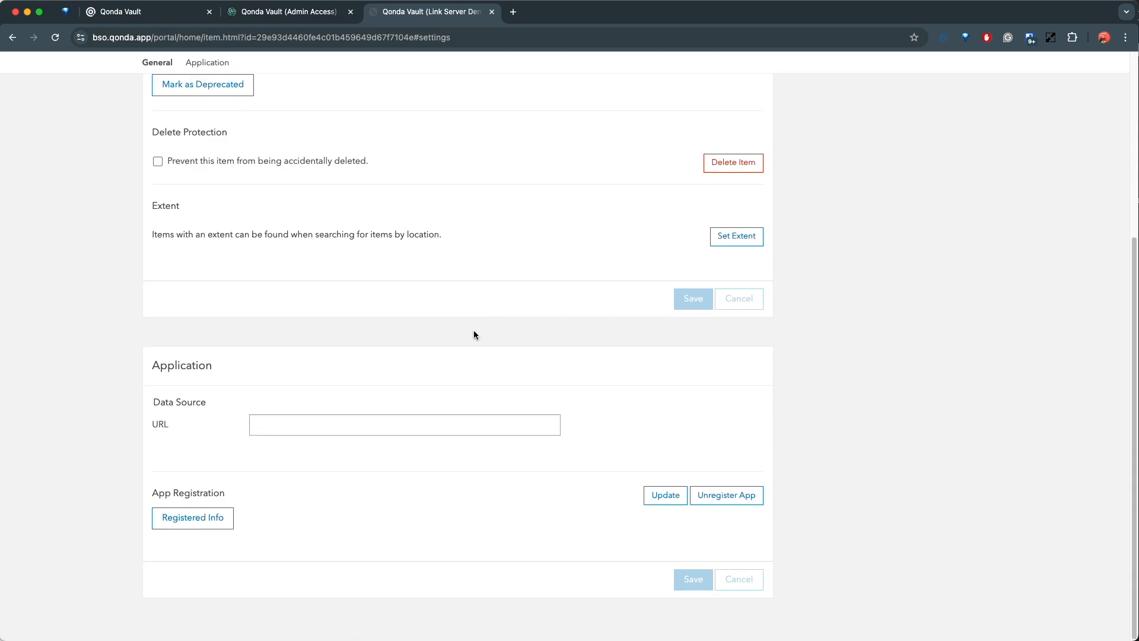
left_click(194, 524)
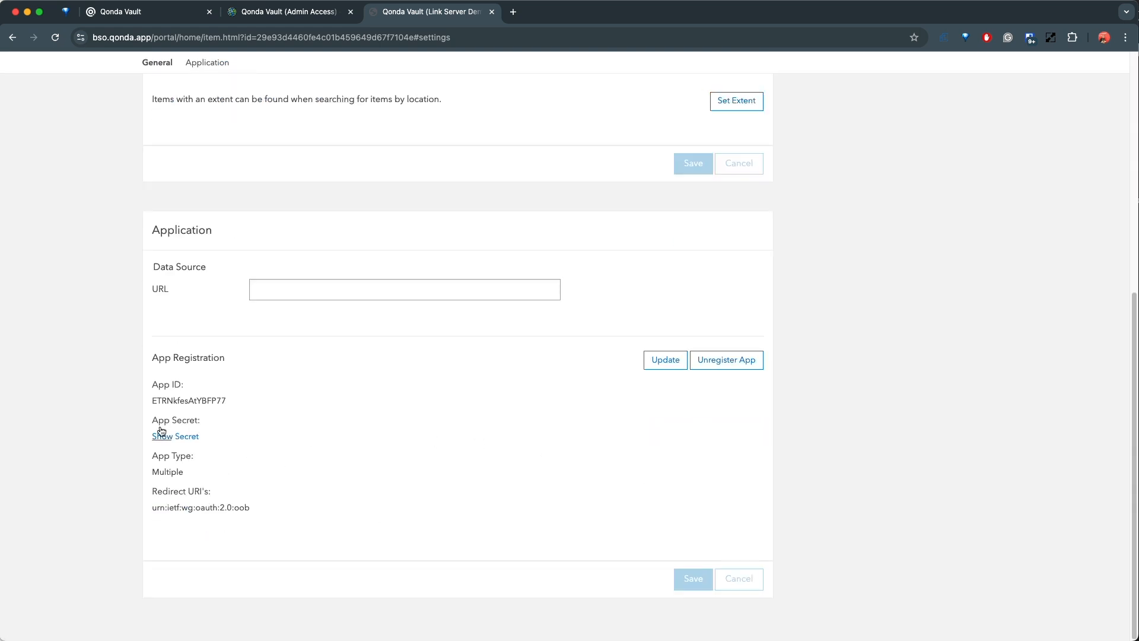
mouse_move(150, 509)
left_mouse_down()
mouse_move(254, 511)
mouse_move(154, 509)
left_mouse_up()
left_click(252, 508)
left_click(208, 515)
left_click_drag(257, 509, 151, 509)
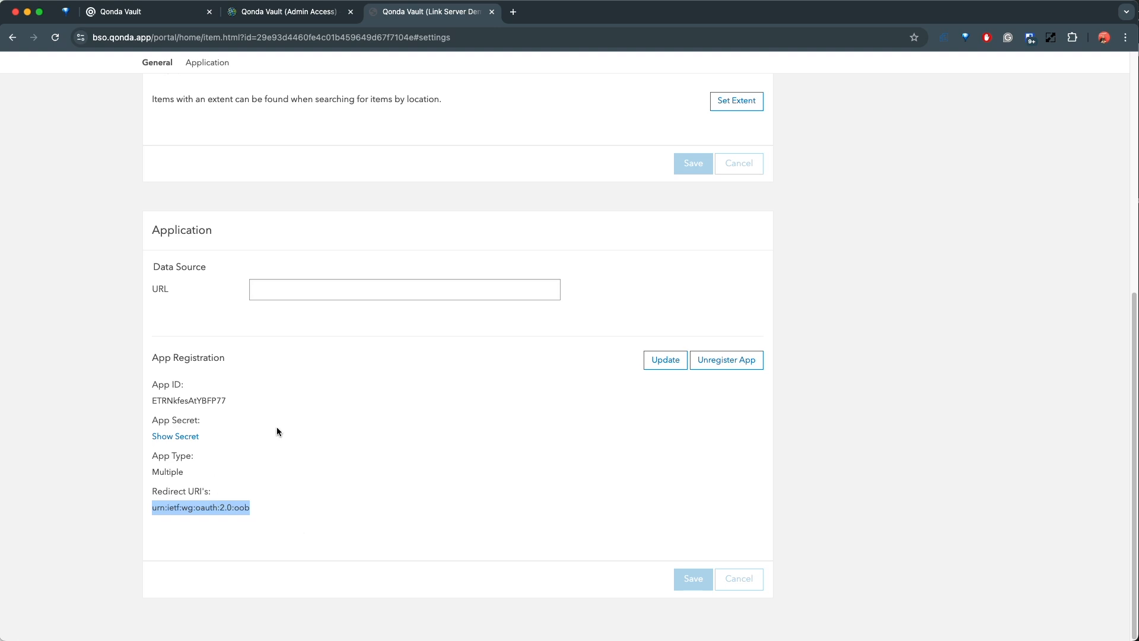
left_click(662, 368)
left_click(129, 14)
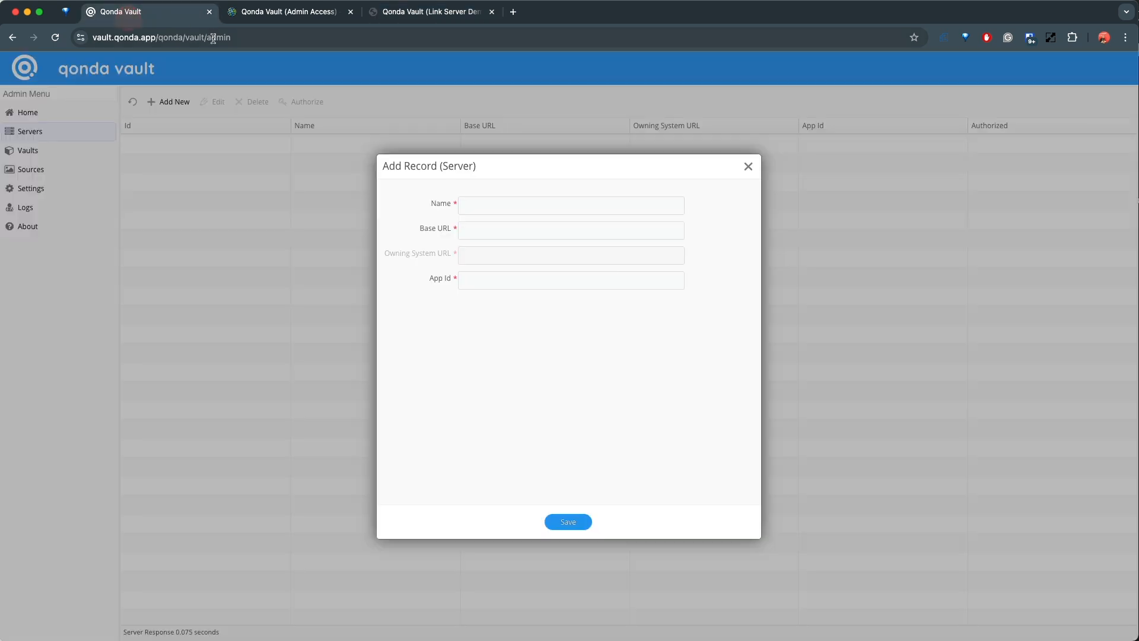
left_click(226, 38)
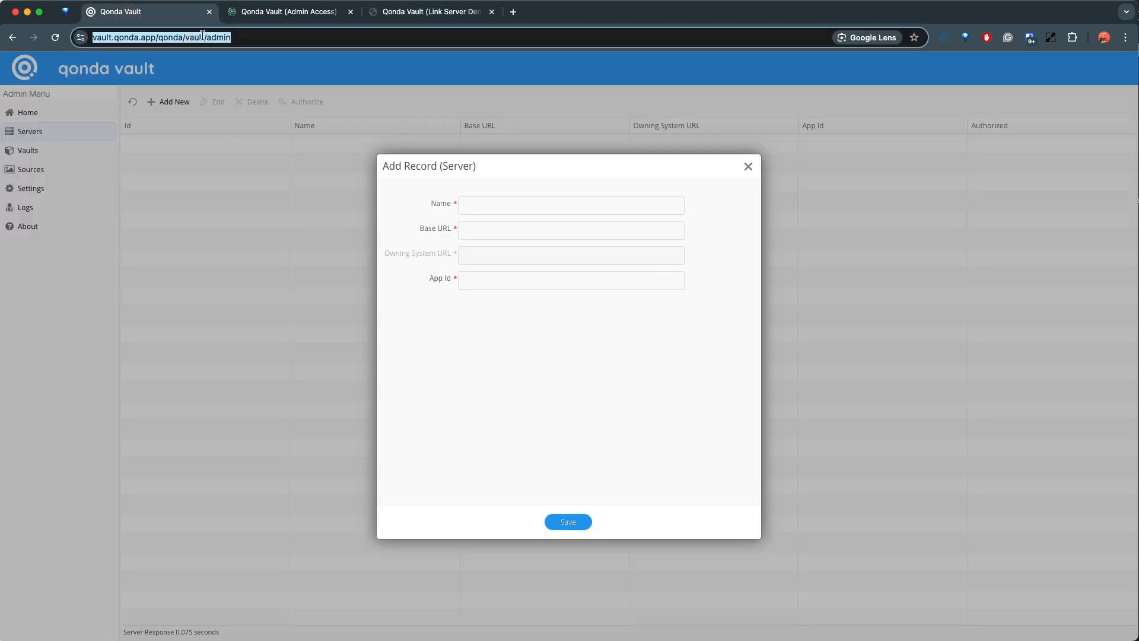
left_click(202, 37)
left_click_drag(232, 38, 72, 29)
key("cmd+c")
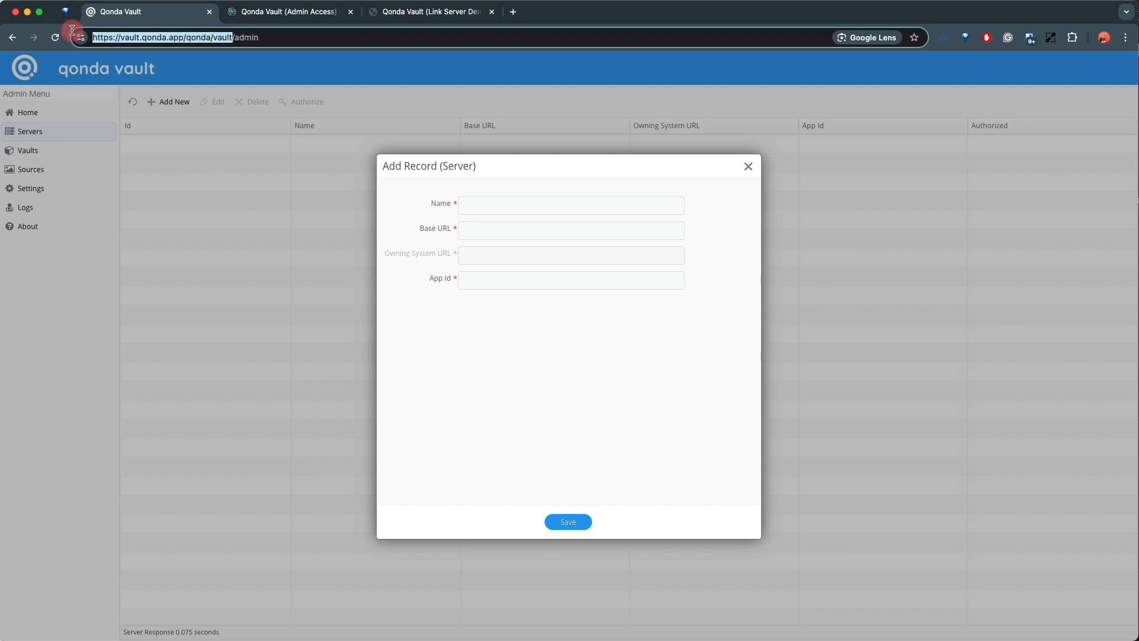
left_click(426, 12)
left_click(476, 349)
key("cmd+v")
left_click(621, 345)
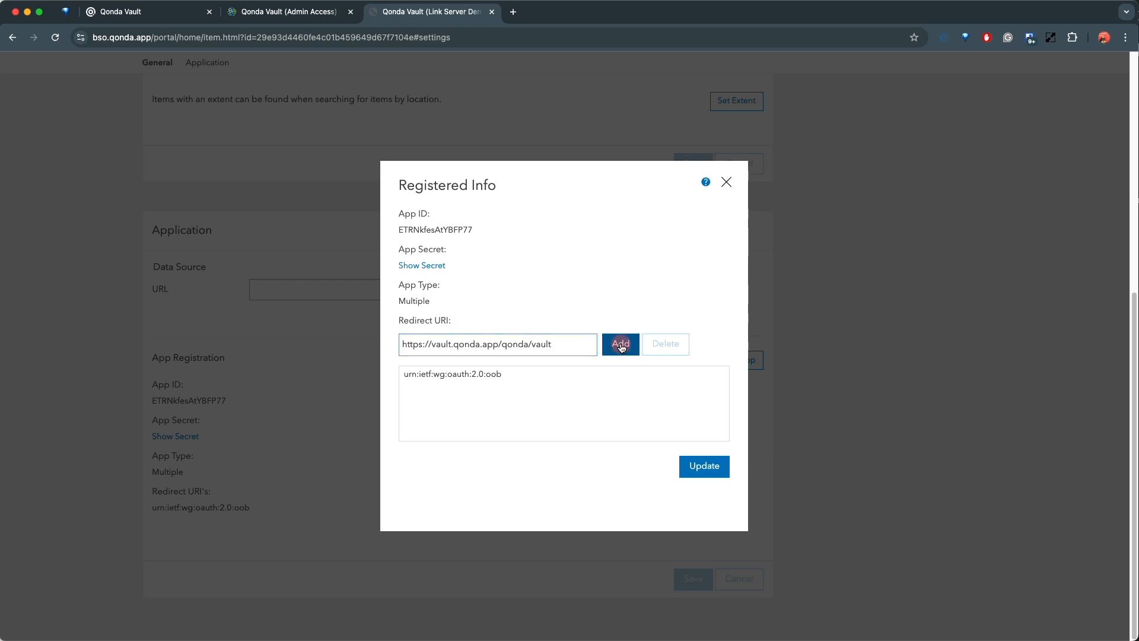
left_click(451, 376)
left_click(453, 394)
left_click(469, 391)
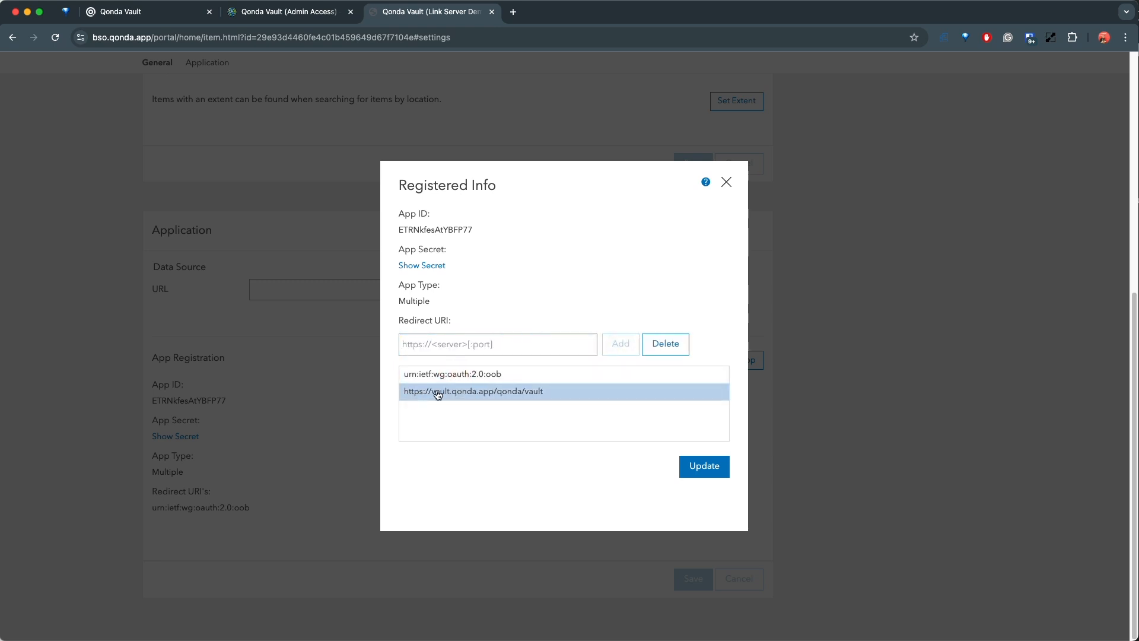
left_click(422, 375, "shift")
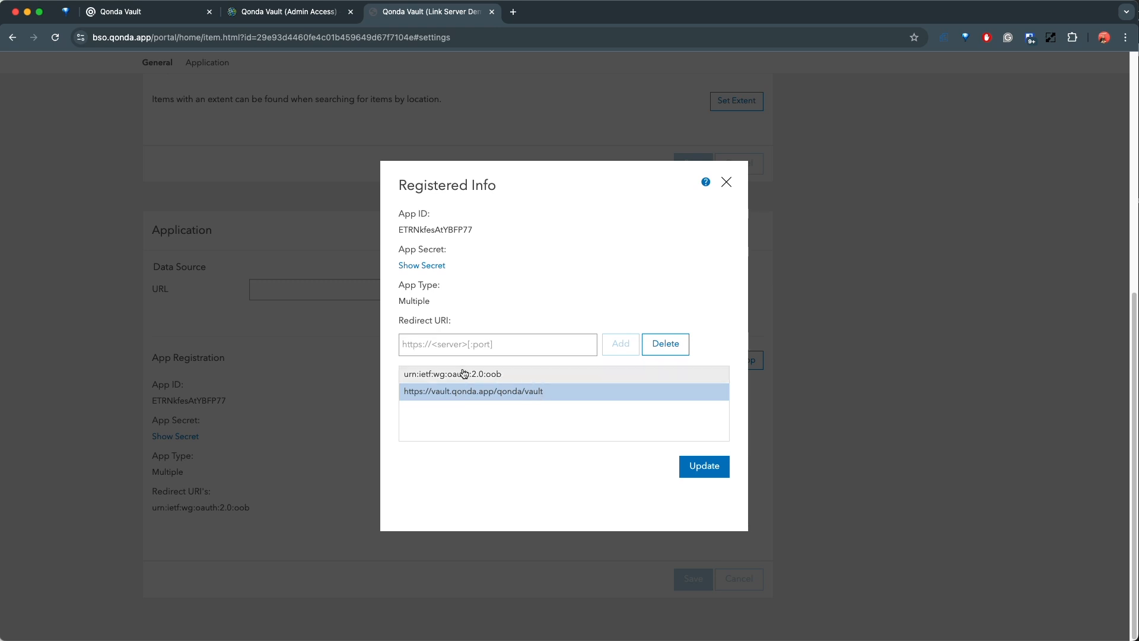
left_click(423, 374)
left_click(440, 373)
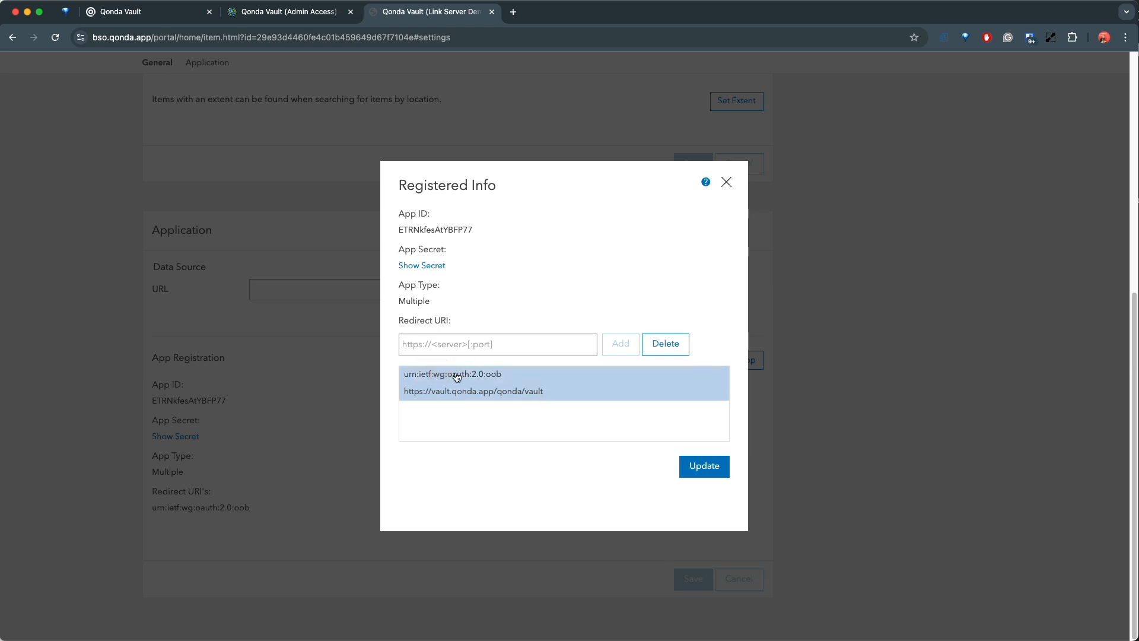
left_click(704, 466)
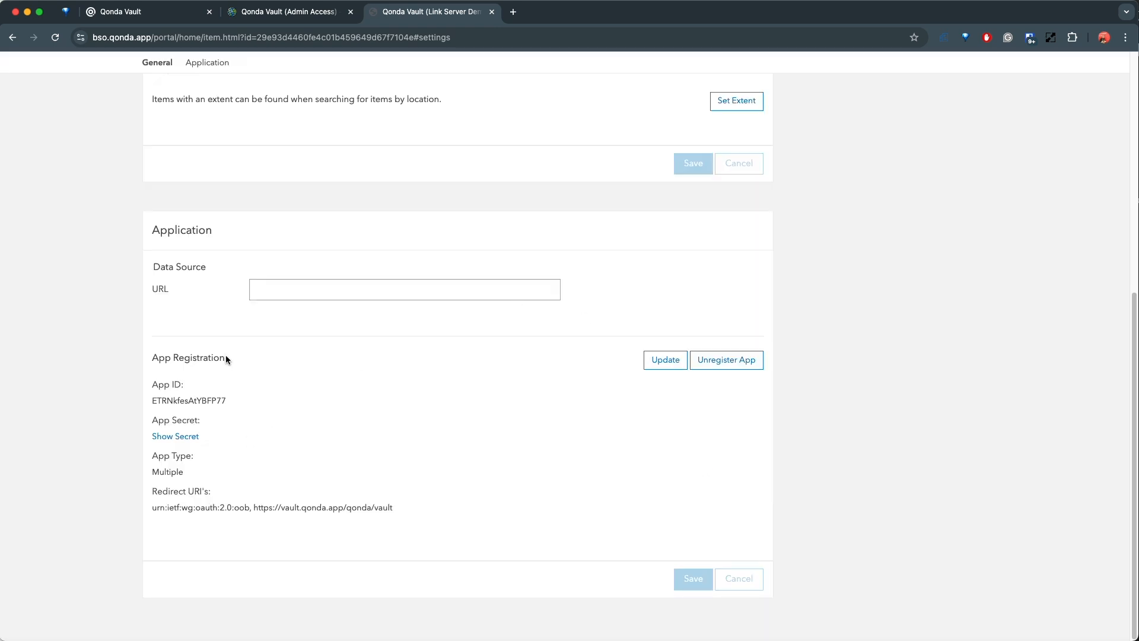
Copy the registration's app ID, switch to Qonda Vault and paste it as the new server record's App Id
double_click(188, 400)
key("super+c")
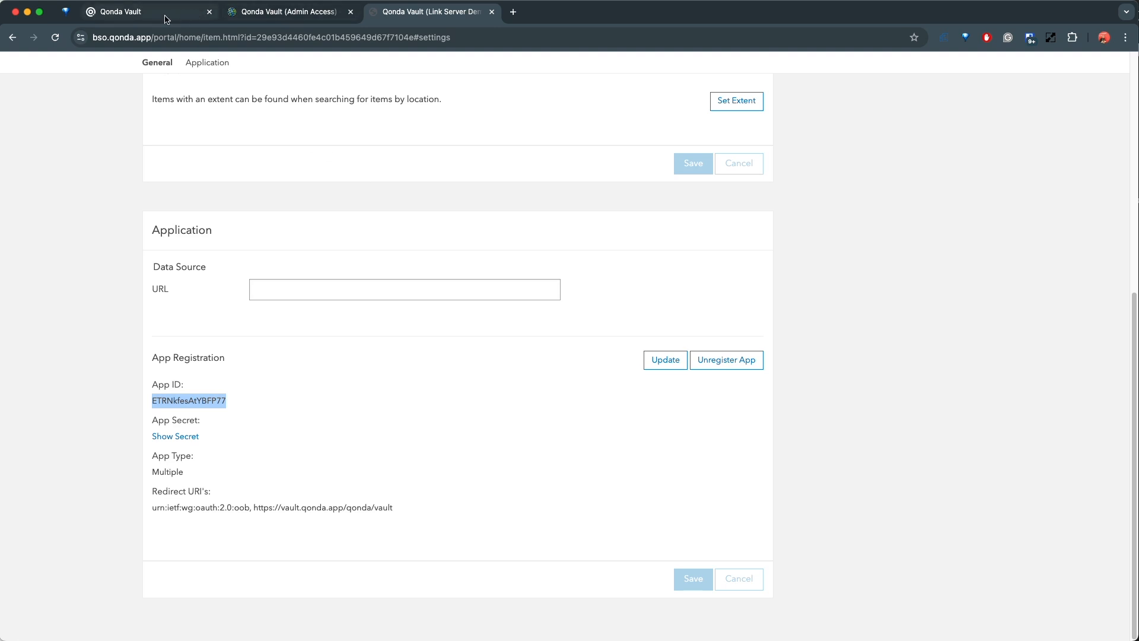
left_click(140, 18)
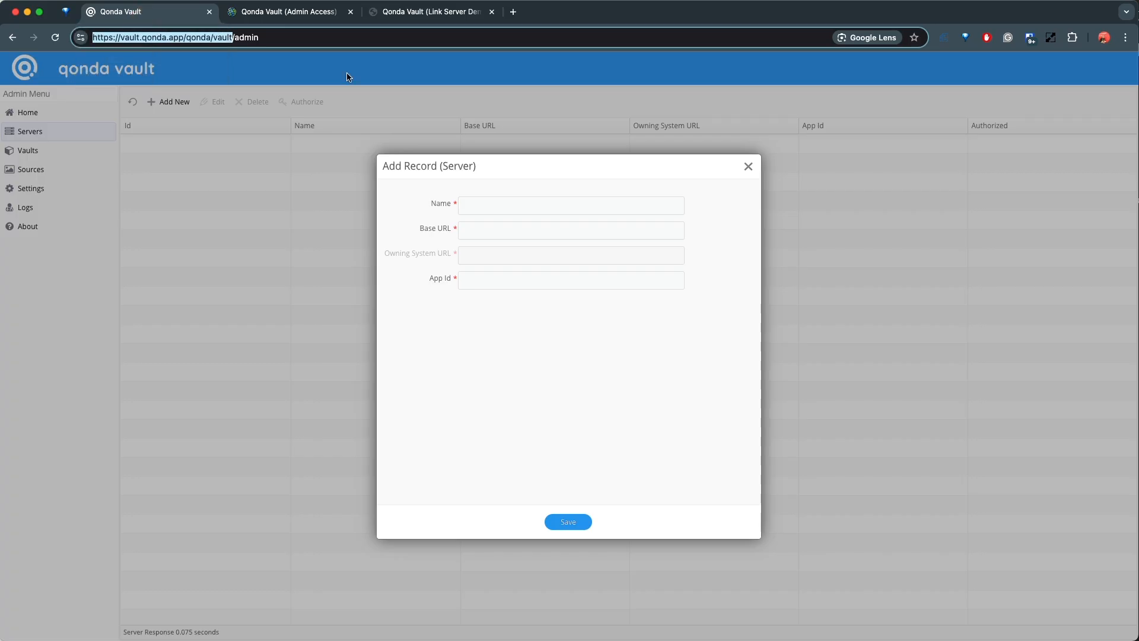
left_click(483, 277)
key("super+v")
Name the new server record BSO Enterprise
left_click(489, 205)
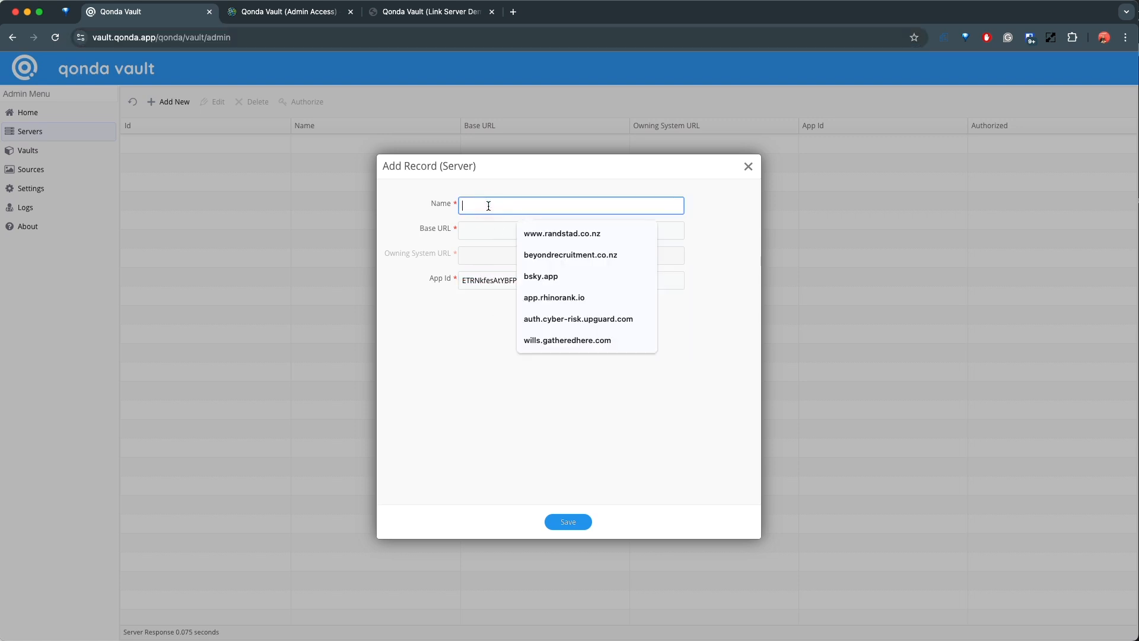
type("BSO")
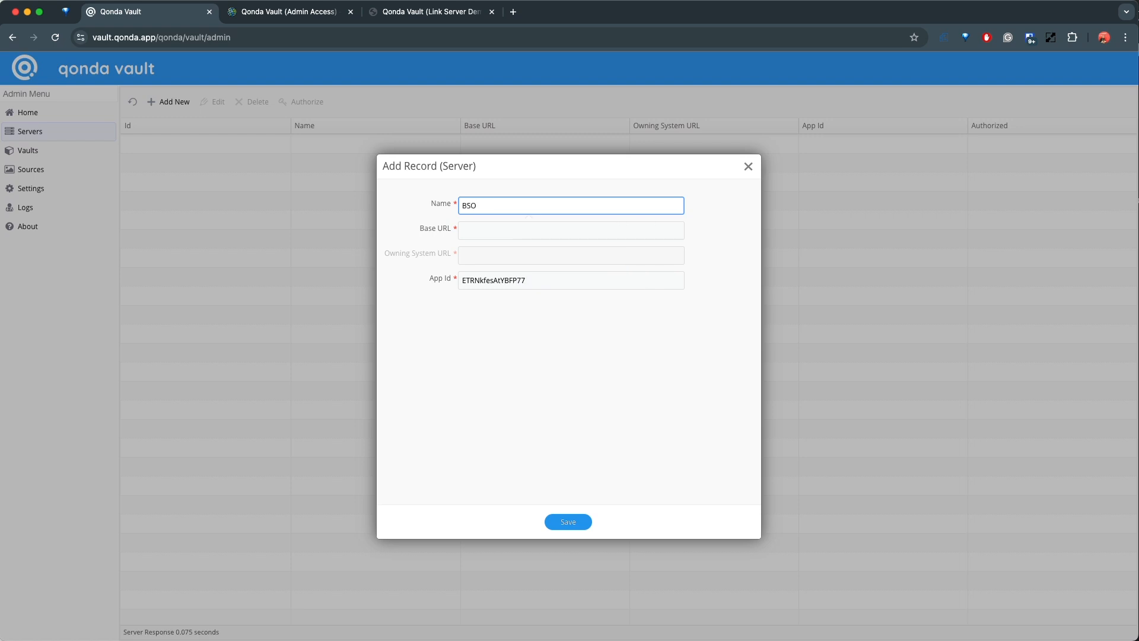
type(" Enterprise")
Load the ArcGIS REST Services Directory at bso.qonda.app/server in a new browser tab
left_click(483, 229)
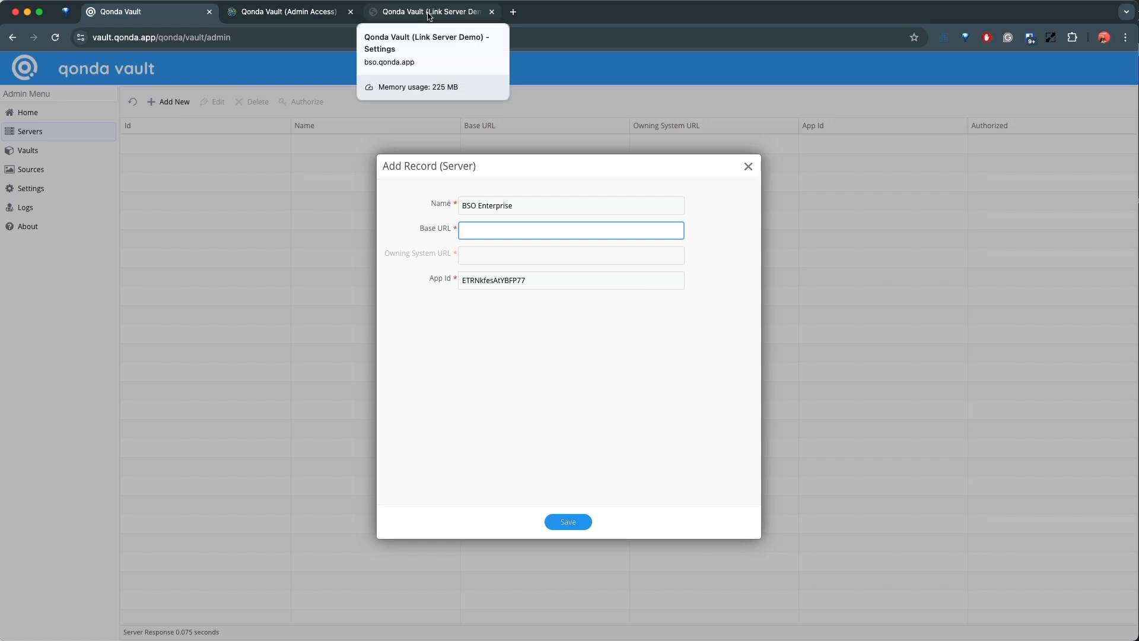
left_click(513, 11)
left_click(473, 33)
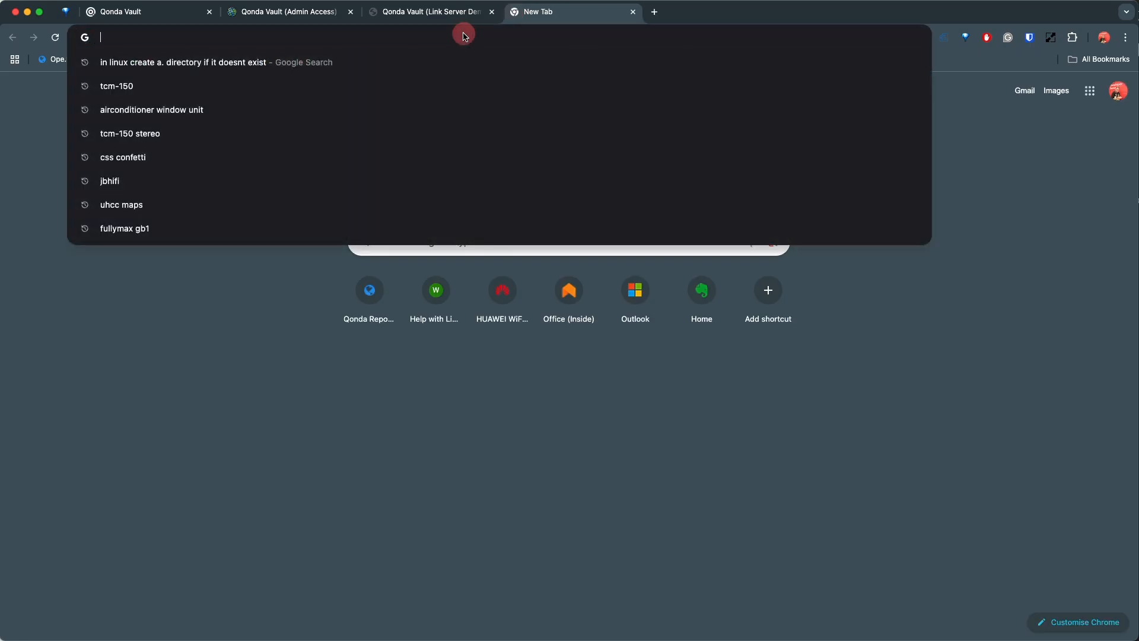
type("bso")
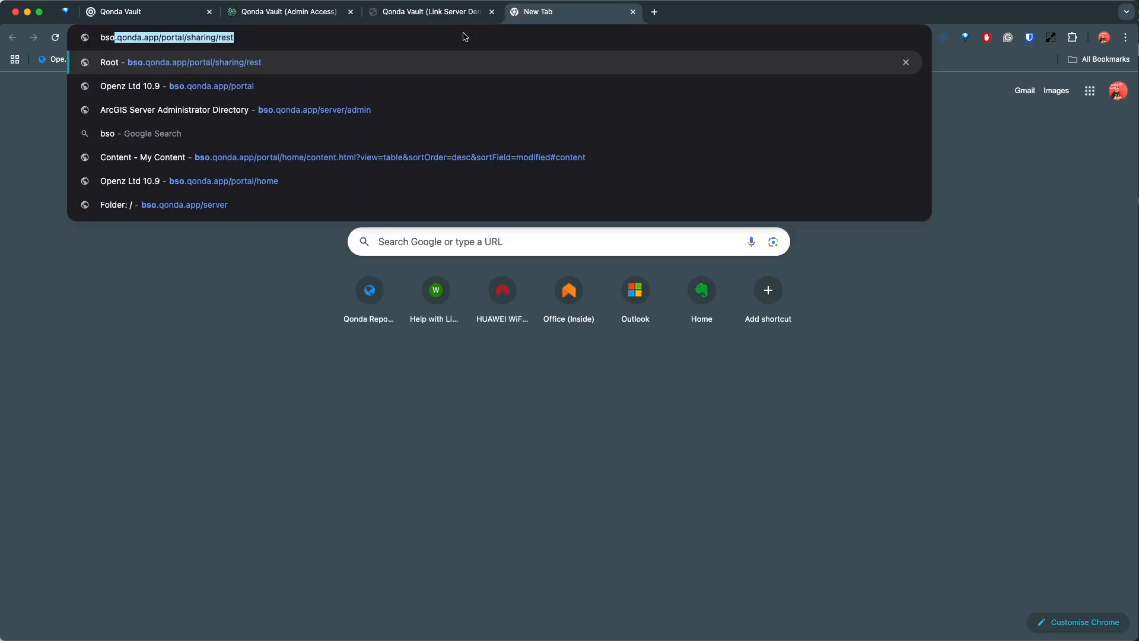
type(".qonda.app/porta")
key("BackSpace")
key("BackSpace")
key("BackSpace")
key("BackSpace")
key("BackSpace")
type("server/admi")
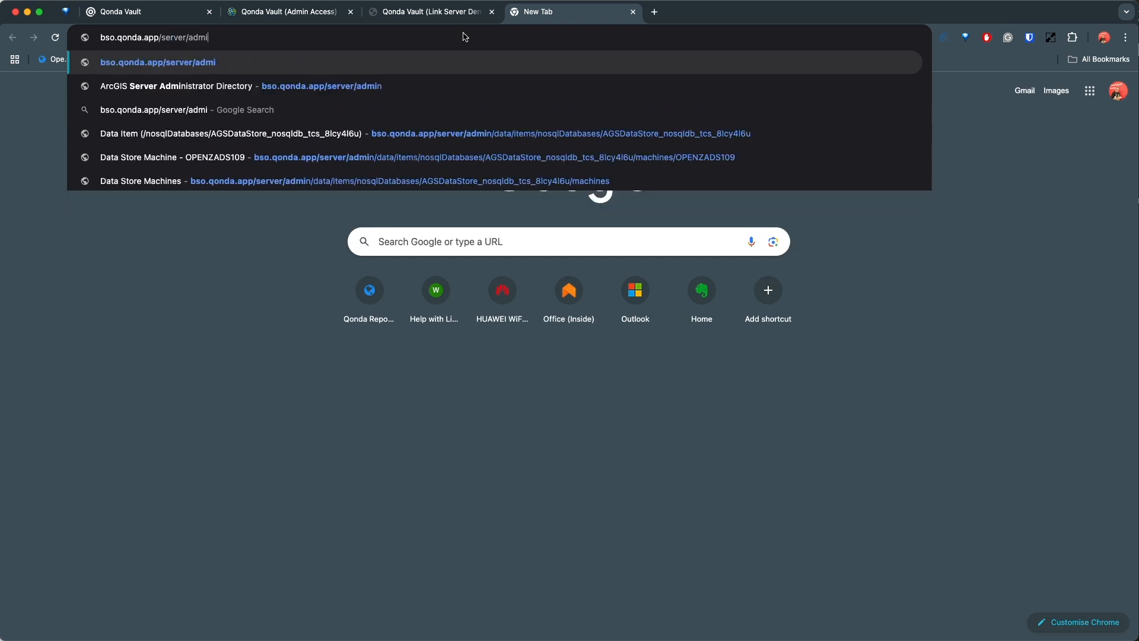
key("BackSpace")
key("BackSpace")
key("BackSpace")
key("BackSpace")
key("Return")
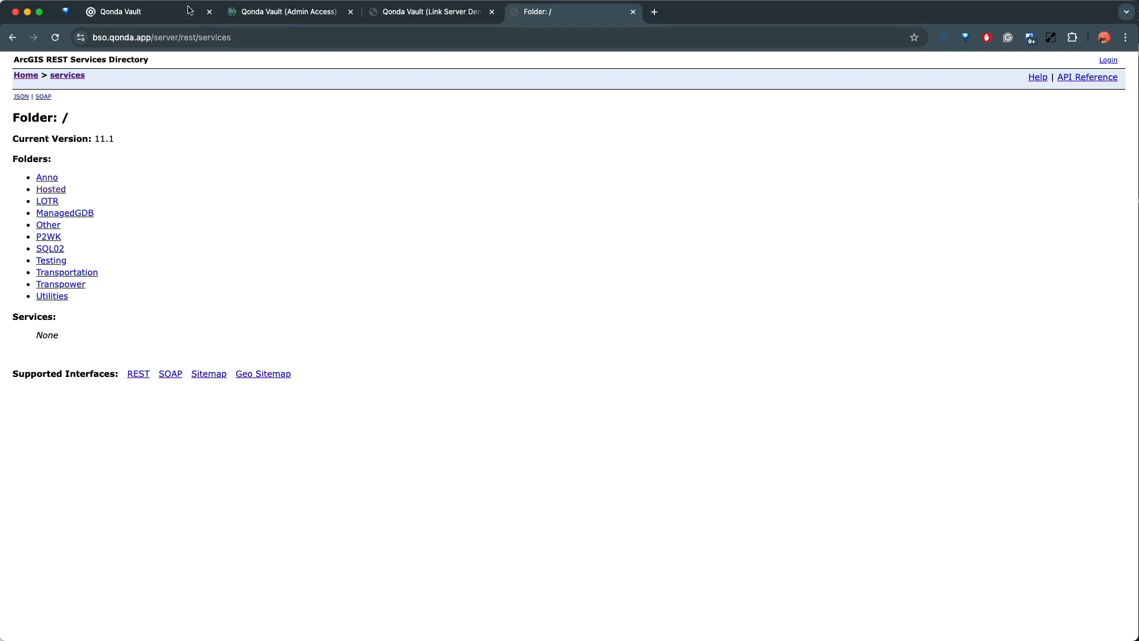
left_click_drag(178, 37, 51, 33)
key("cmd+c")
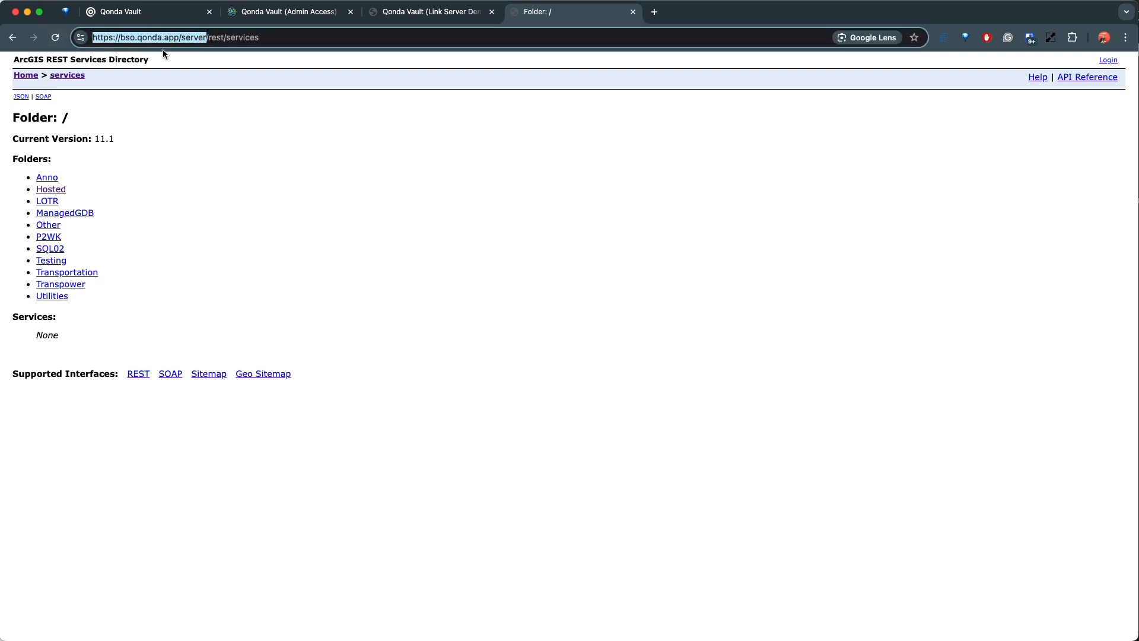
left_click(149, 13)
left_click(498, 230)
key("cmd+v")
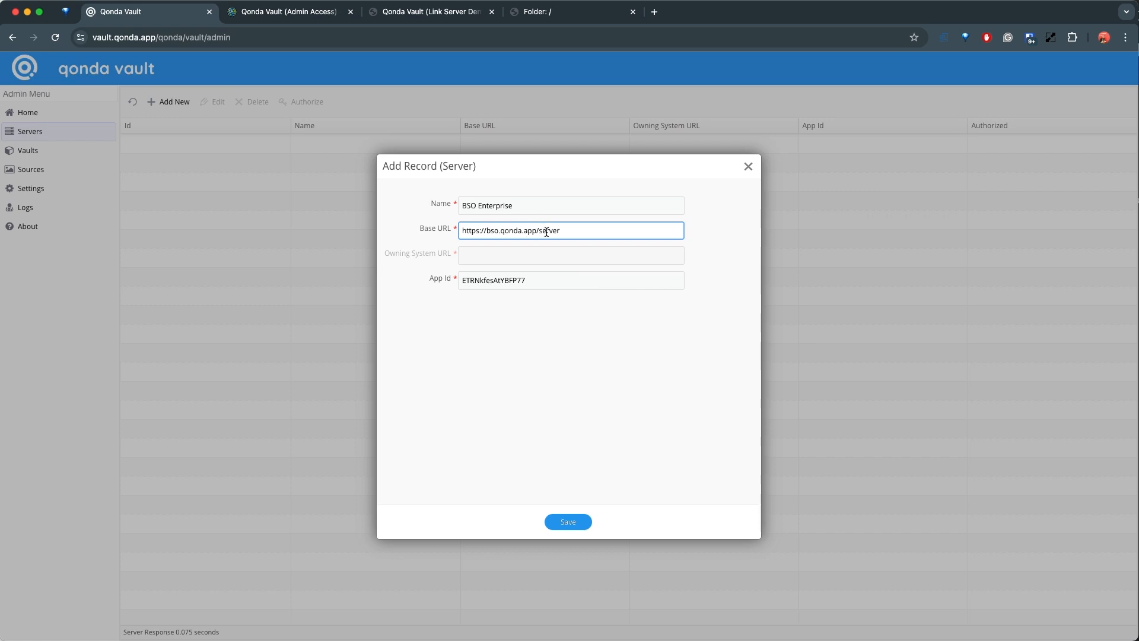
left_click(495, 256)
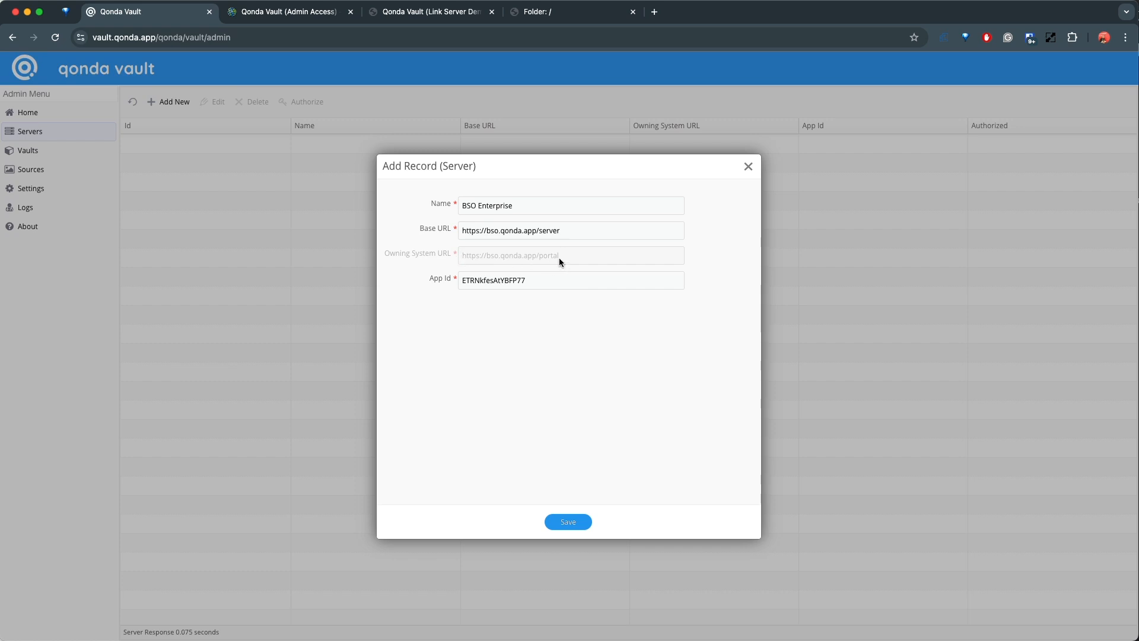
Recheck the server record's name and base URL entries and save the record
left_click(578, 230)
left_click(577, 207)
left_click(575, 230)
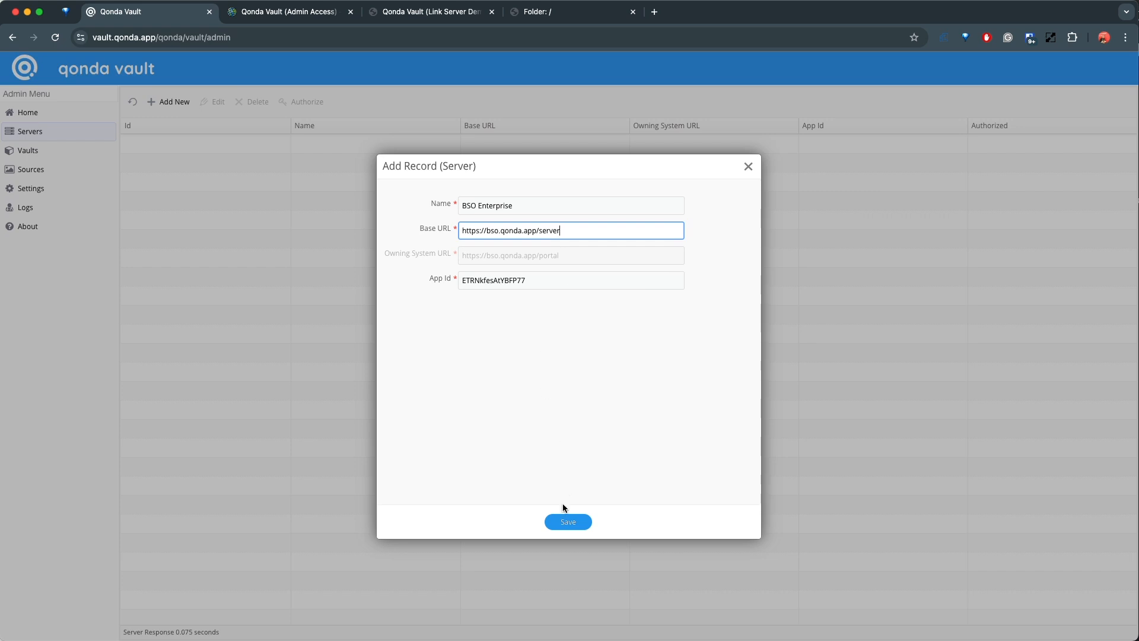
left_click(568, 522)
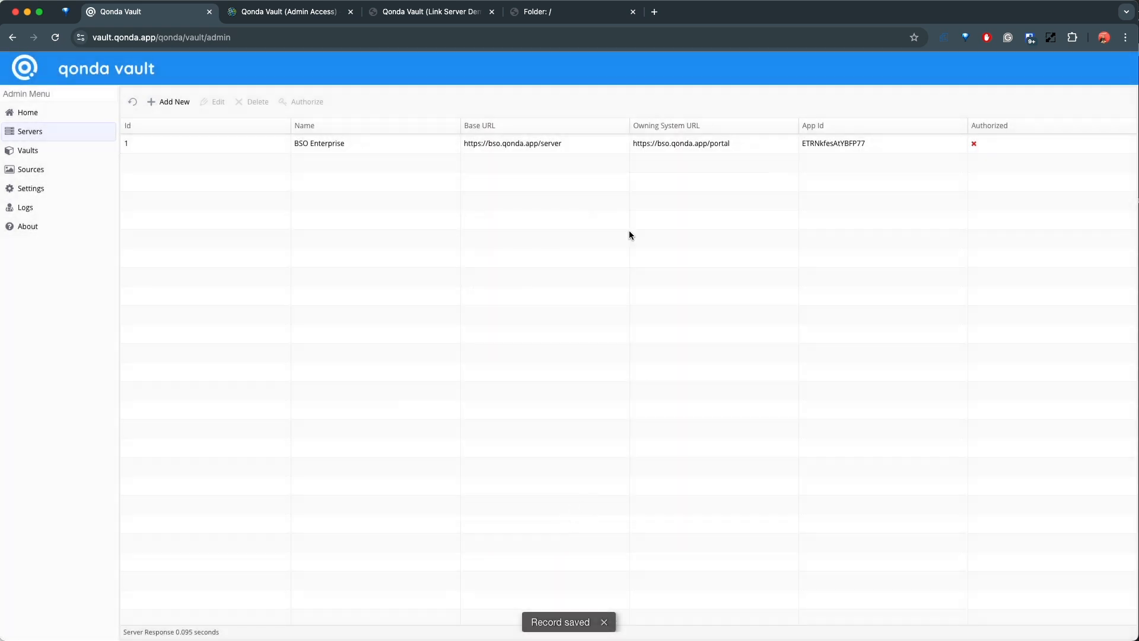
Start authorizing the BSO Enterprise server and allow Qonda Vault (Link Server Demo) to access the ArcGIS Enterprise account
left_click(514, 146)
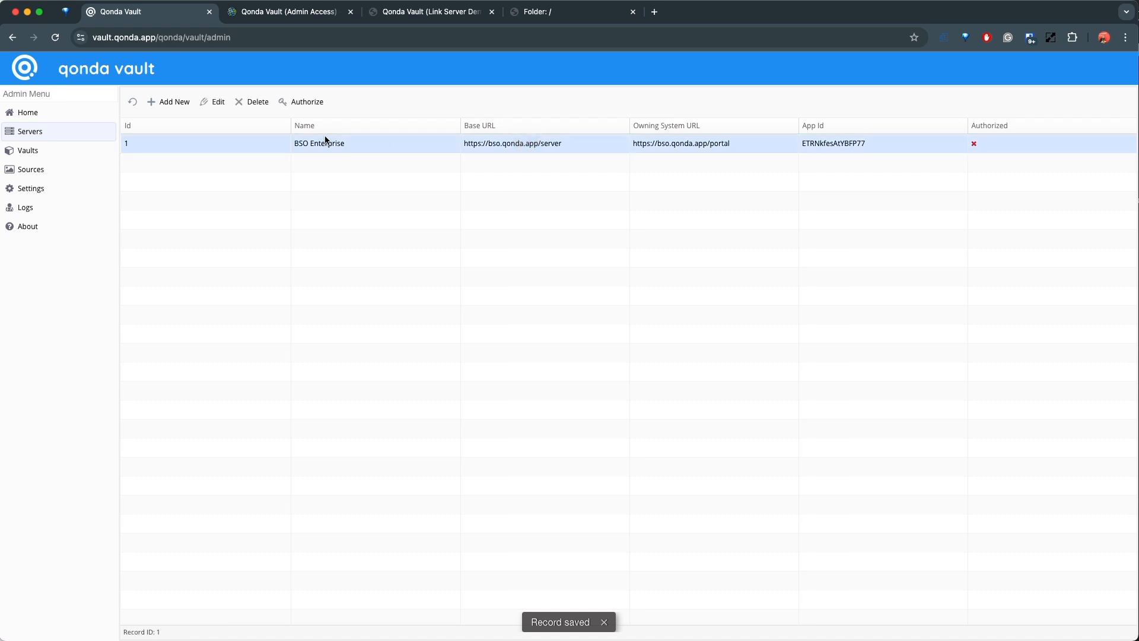
left_click(981, 143)
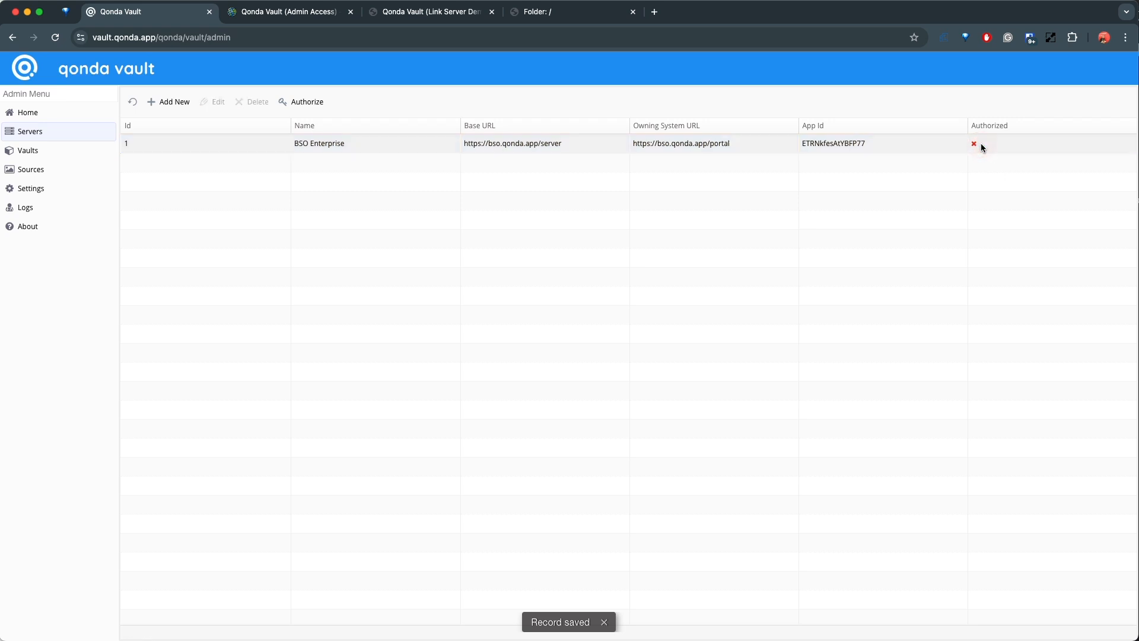
left_click(554, 144)
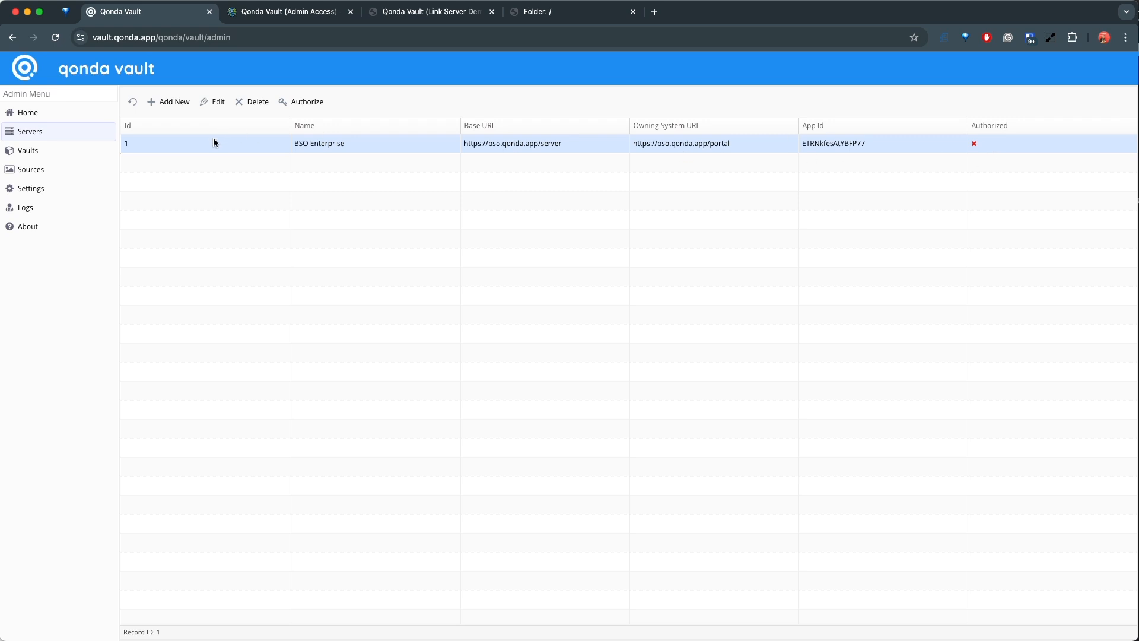
left_click(308, 102)
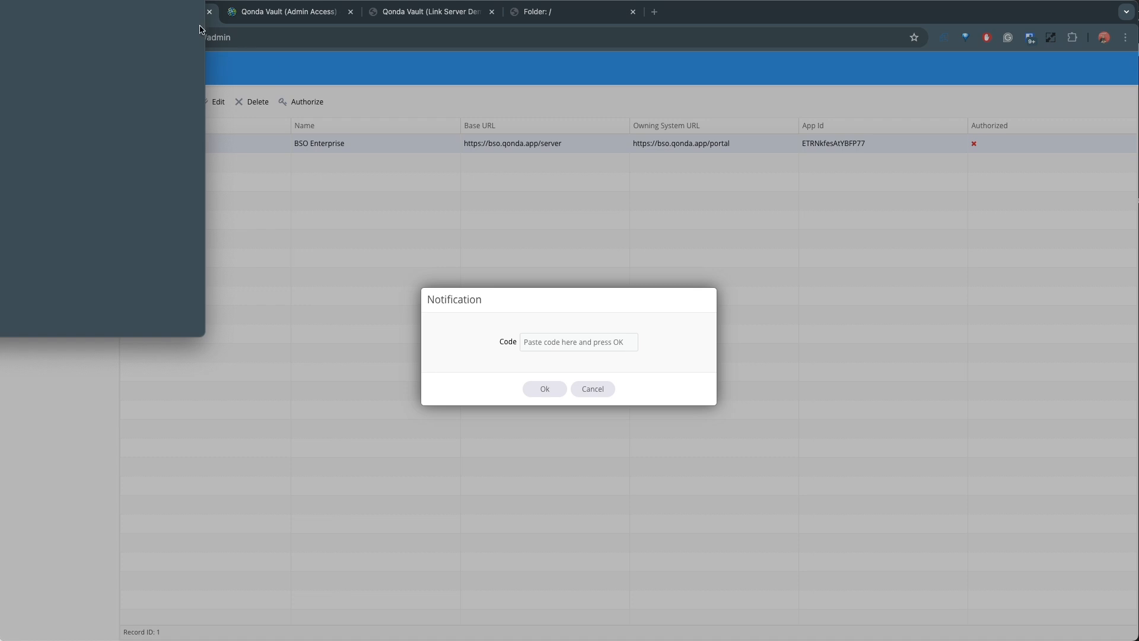
left_click_drag(41, 0, 265, 179)
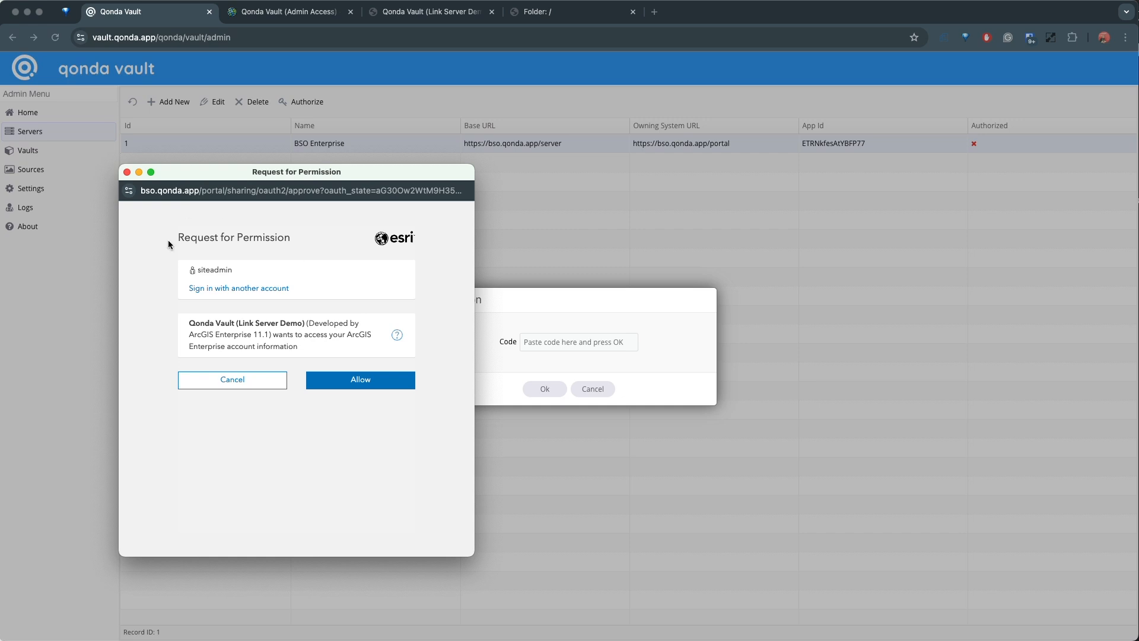
left_click_drag(198, 269, 232, 269)
left_click(355, 382)
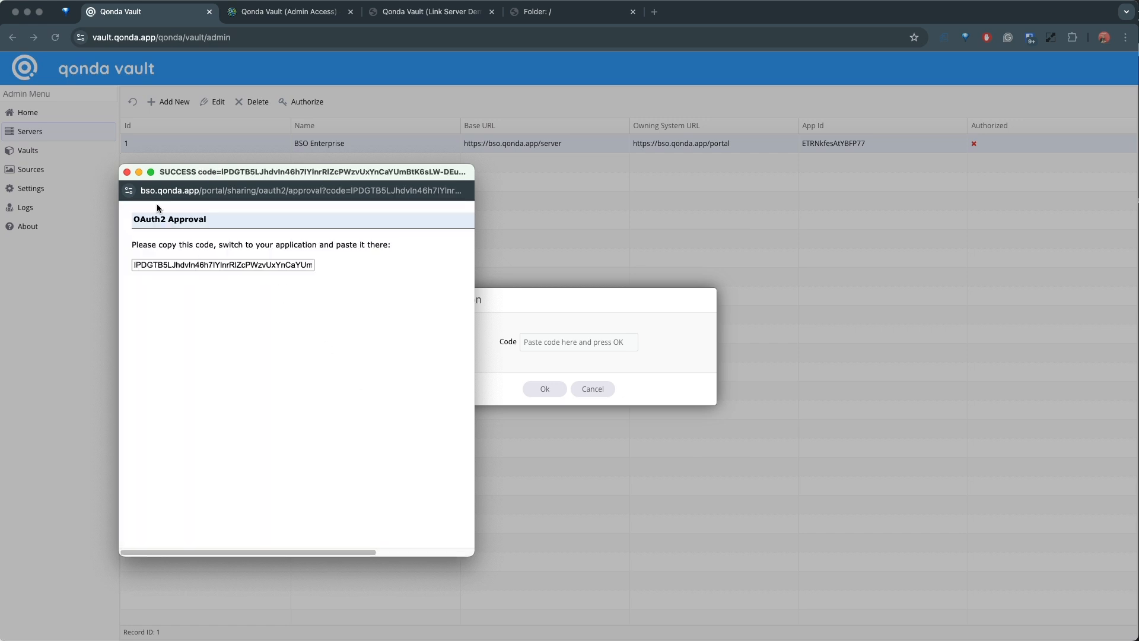
Copy the OAuth2 approval code, close the approval window and submit the code to authorize the server
left_click(161, 264)
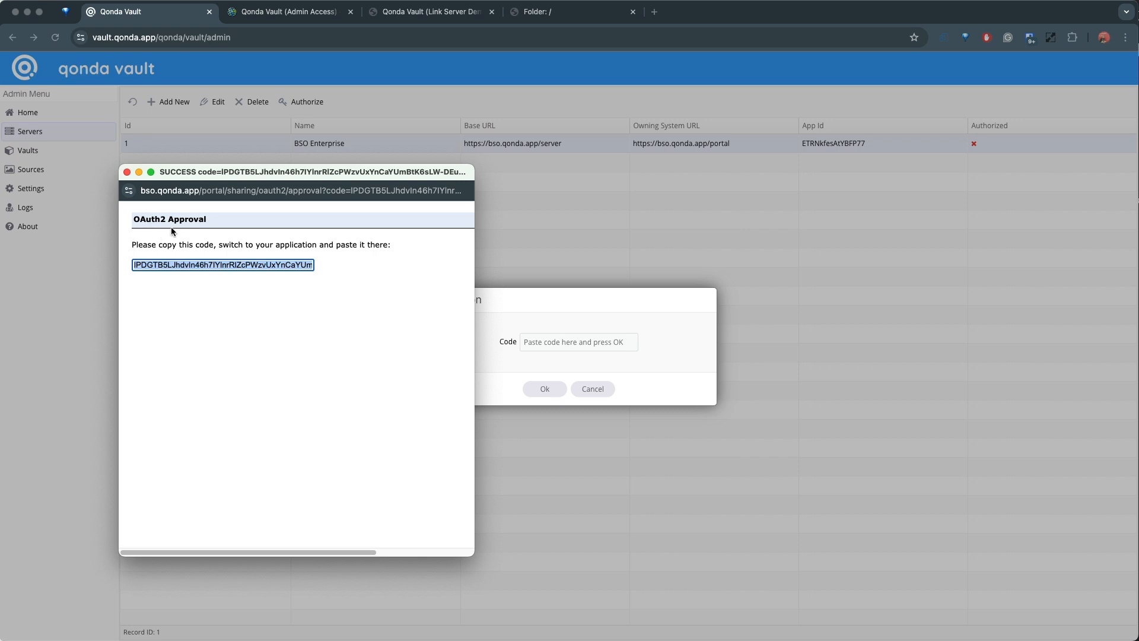
right_click(173, 264)
left_click(193, 292)
left_click(127, 173)
left_click(549, 343)
key("super+v")
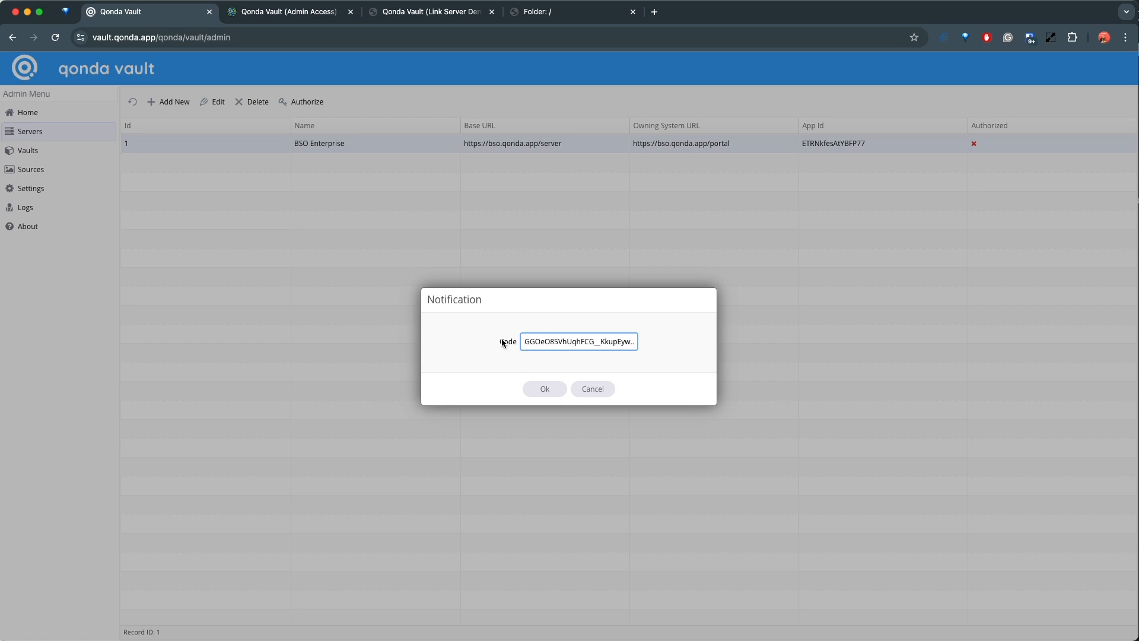
left_click(544, 390)
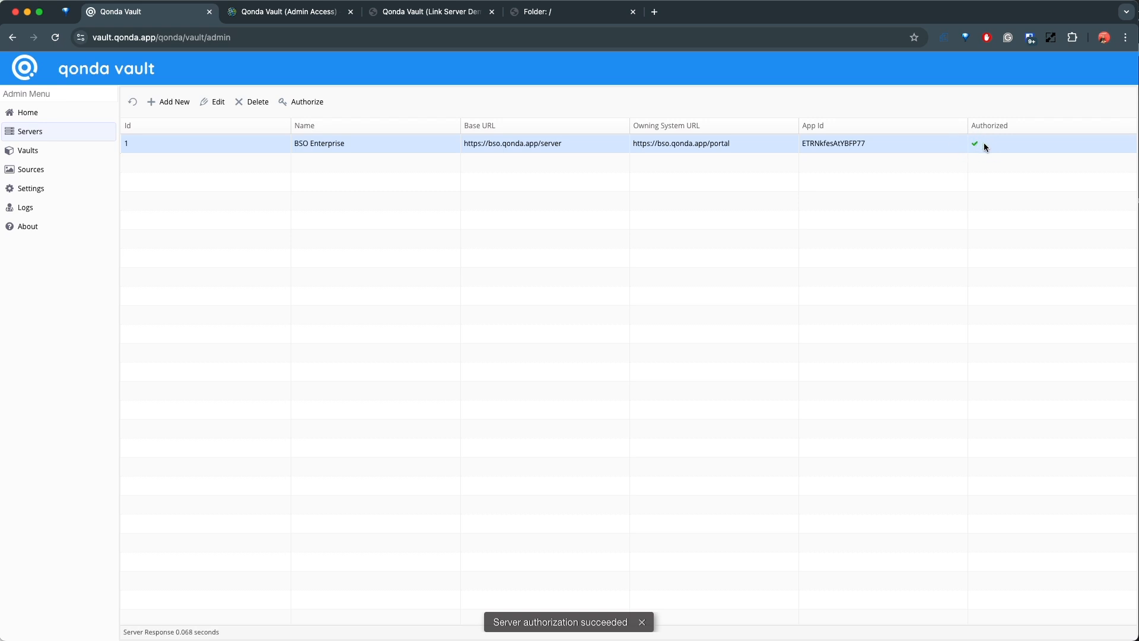
Examine the Sources and Vaults lists, then return to the BSO Enterprise entry in the server list
left_click(525, 144)
left_click(44, 172)
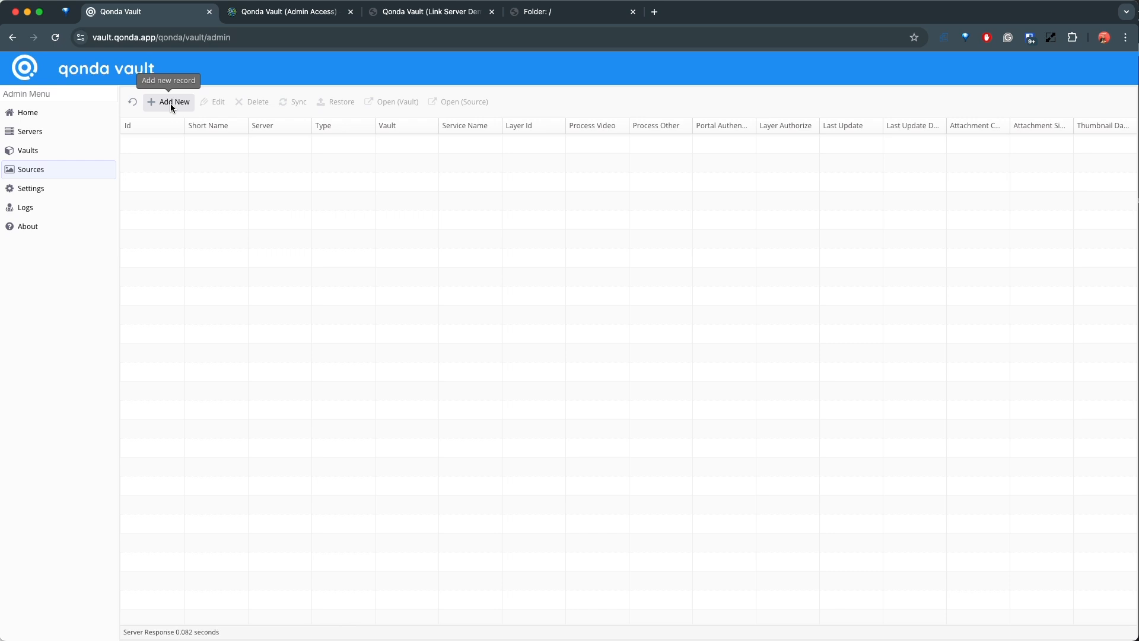
left_click(24, 156)
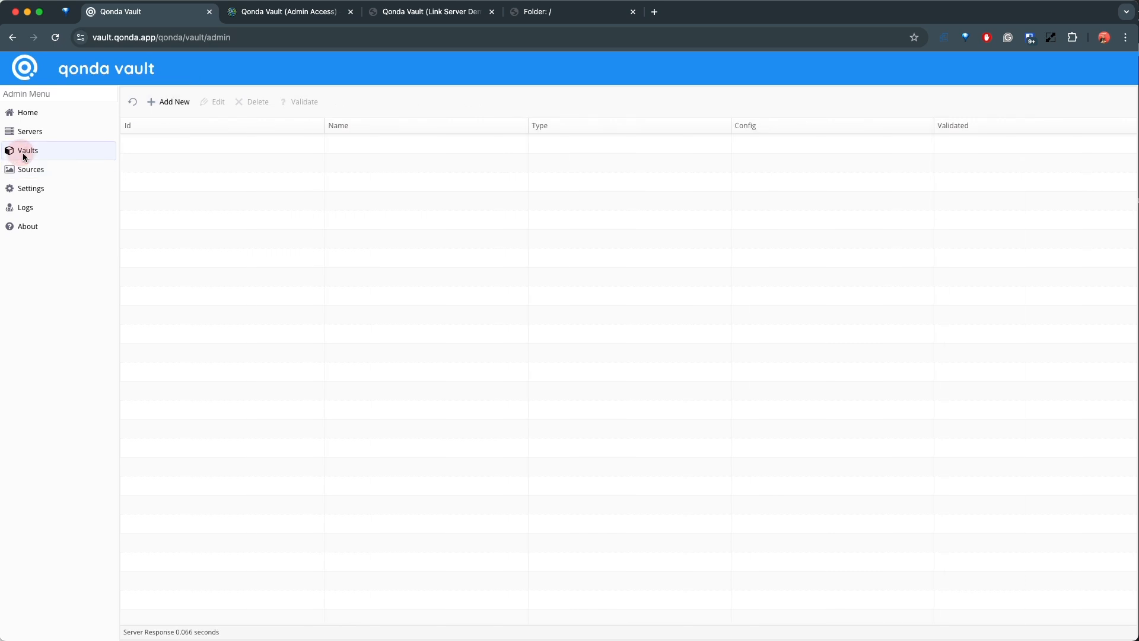
left_click(37, 171)
left_click(28, 151)
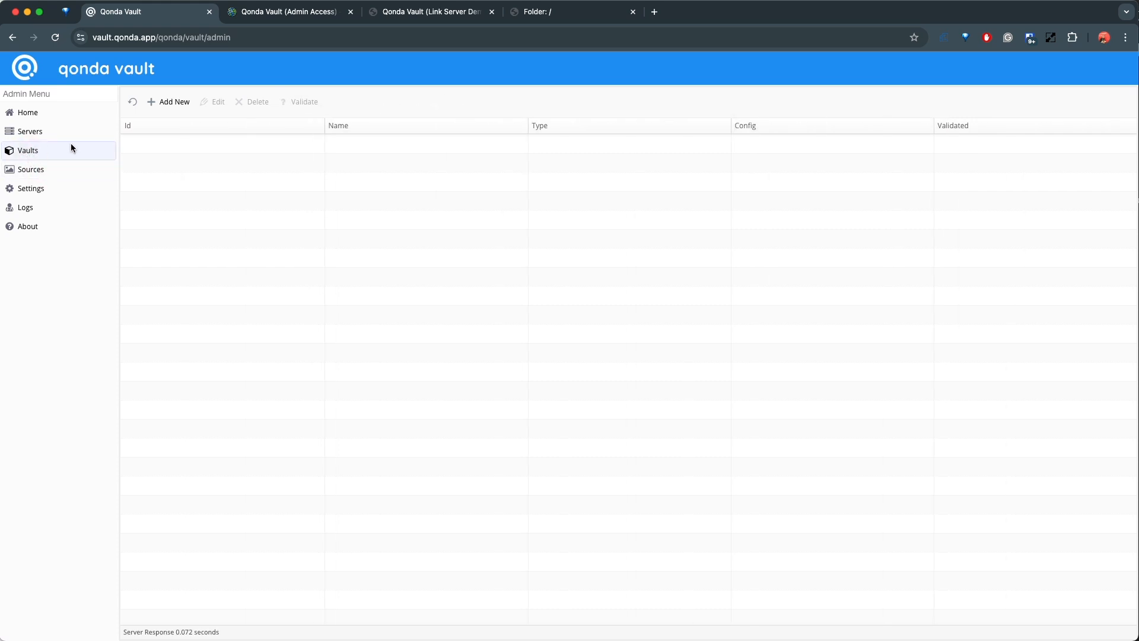
left_click(34, 130)
left_click(399, 146)
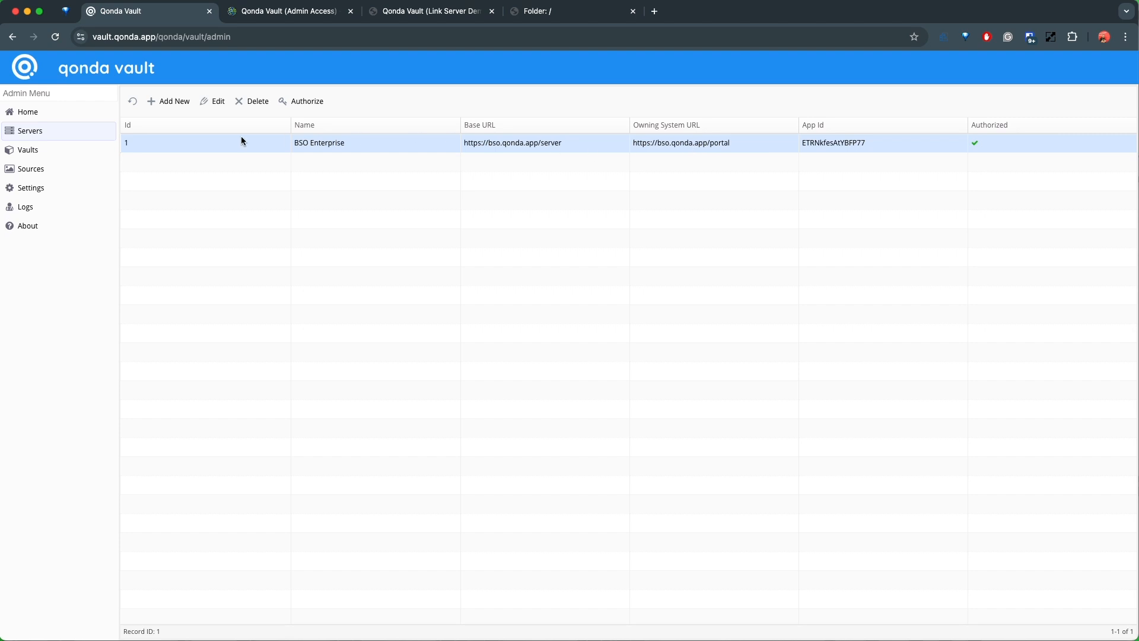
Start a new vault record named File System Demo and set its type to File System
left_click(24, 155)
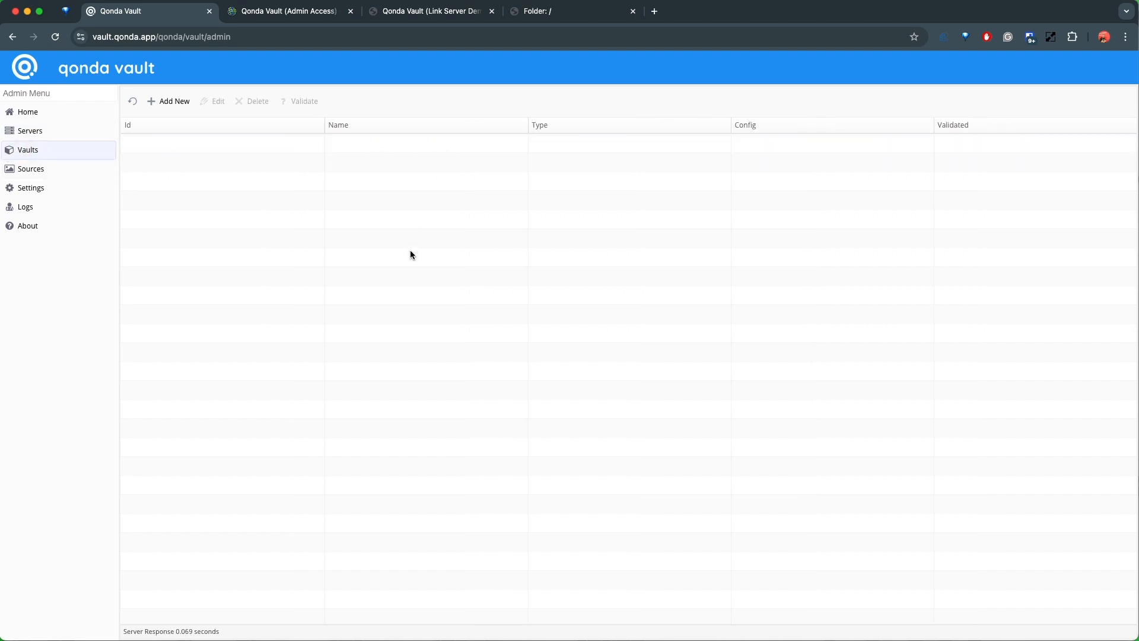
left_click(178, 106)
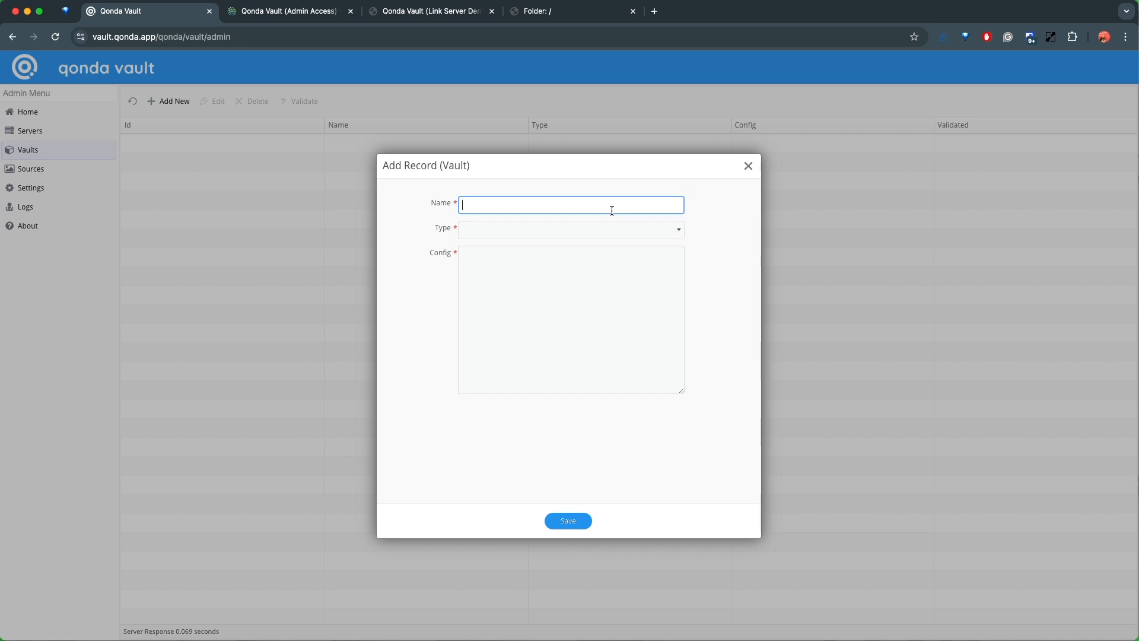
type("F")
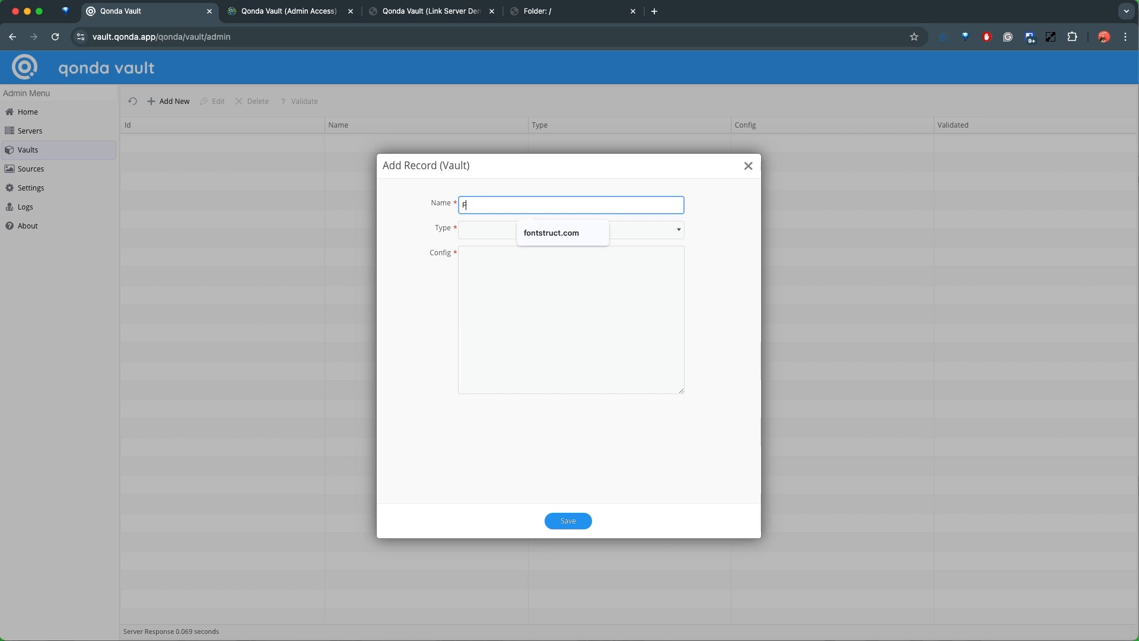
type("ile System Demo")
left_click(676, 231)
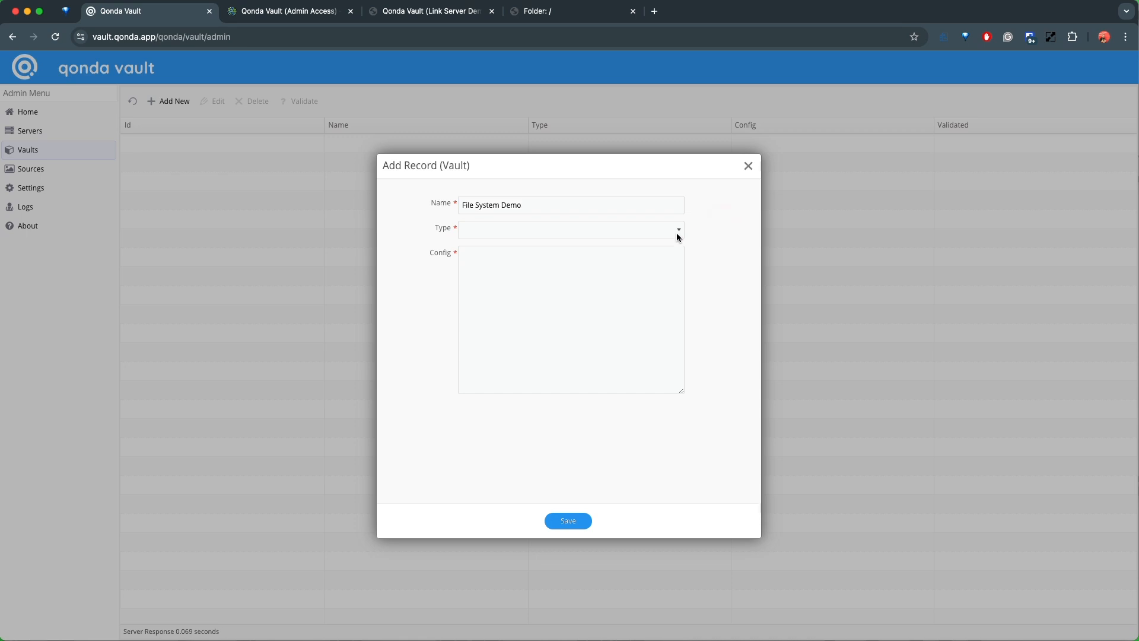
left_click(524, 201)
left_click(678, 229)
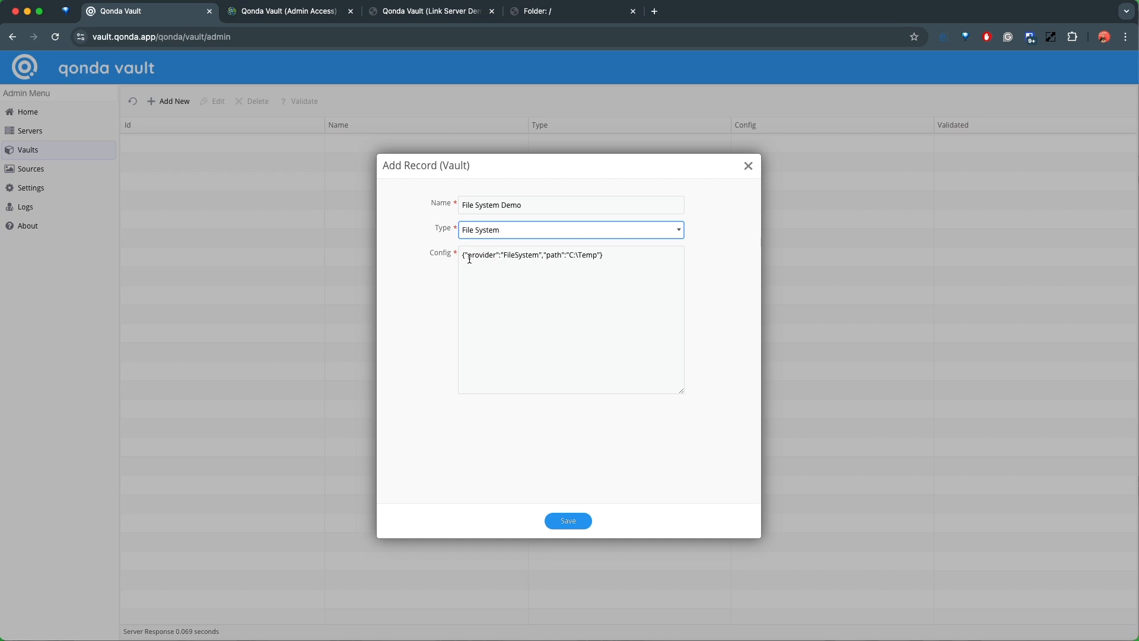
Set the path in the vault's config to /mnt/vault and save the File System Demo record
left_click(604, 266)
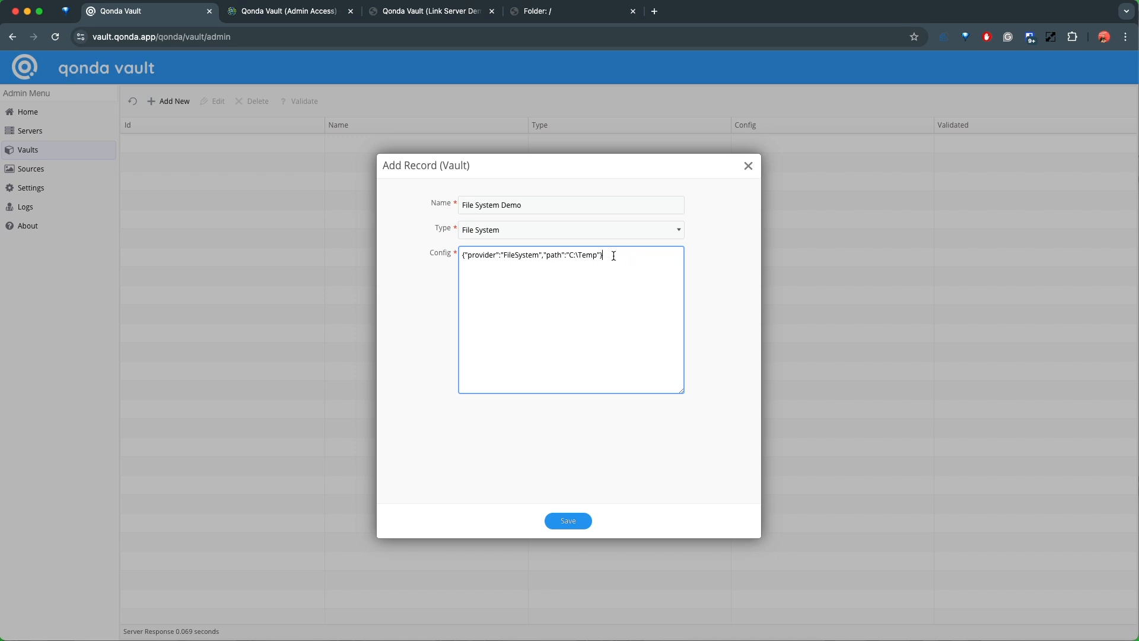
left_click(572, 255)
key("Delete")
type("D")
key("Delete")
key("Delete")
key("Delete")
key("Delete")
key("Delete")
key("Delete")
key("Delete")
type("/mnt/vault")
left_click(619, 256)
left_click(572, 520)
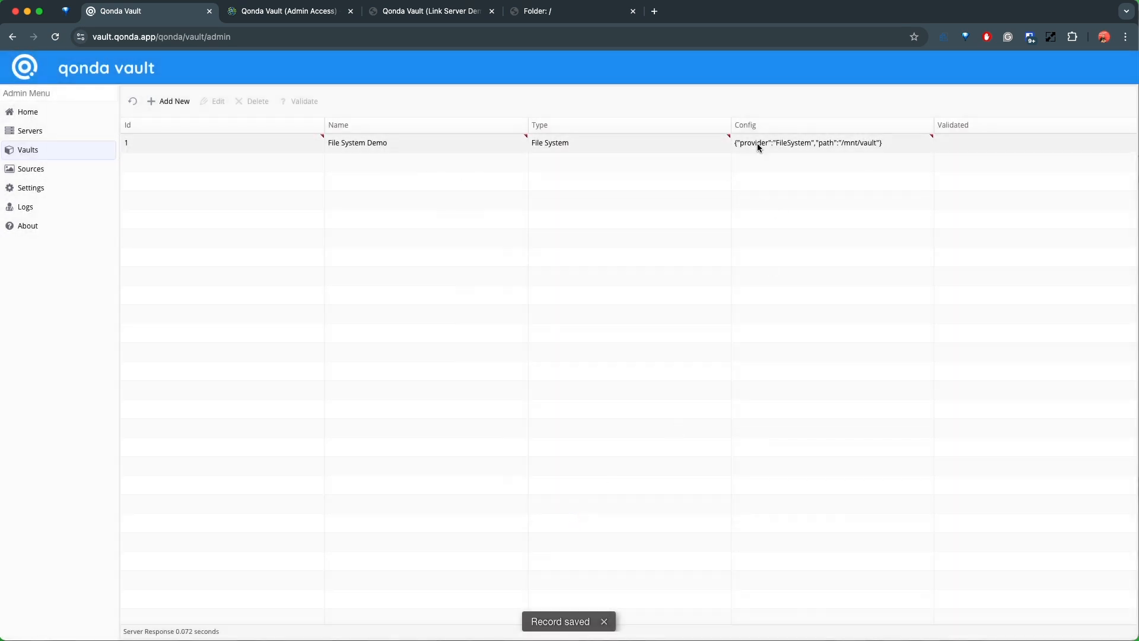
Validate the File System Demo vault
left_click(613, 146)
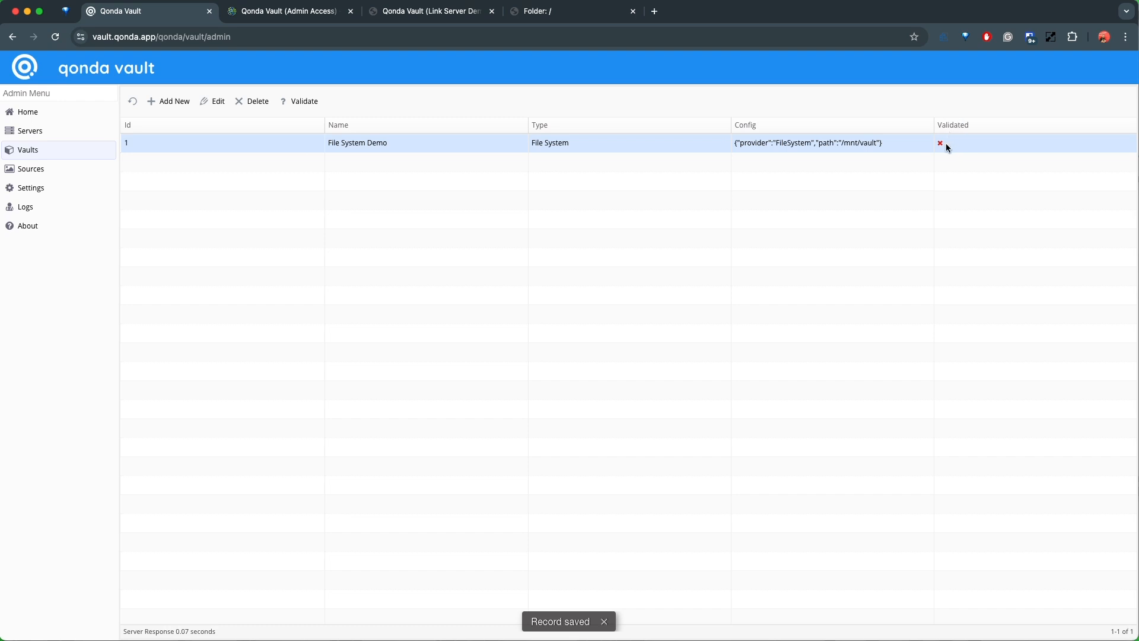
left_click(604, 621)
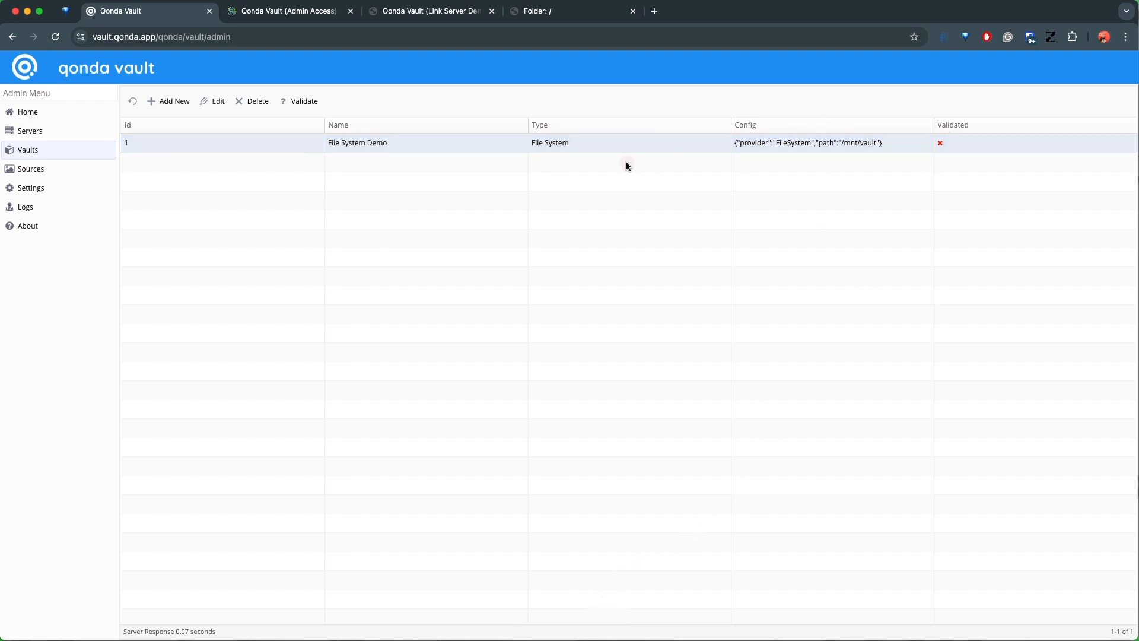
left_click(575, 143)
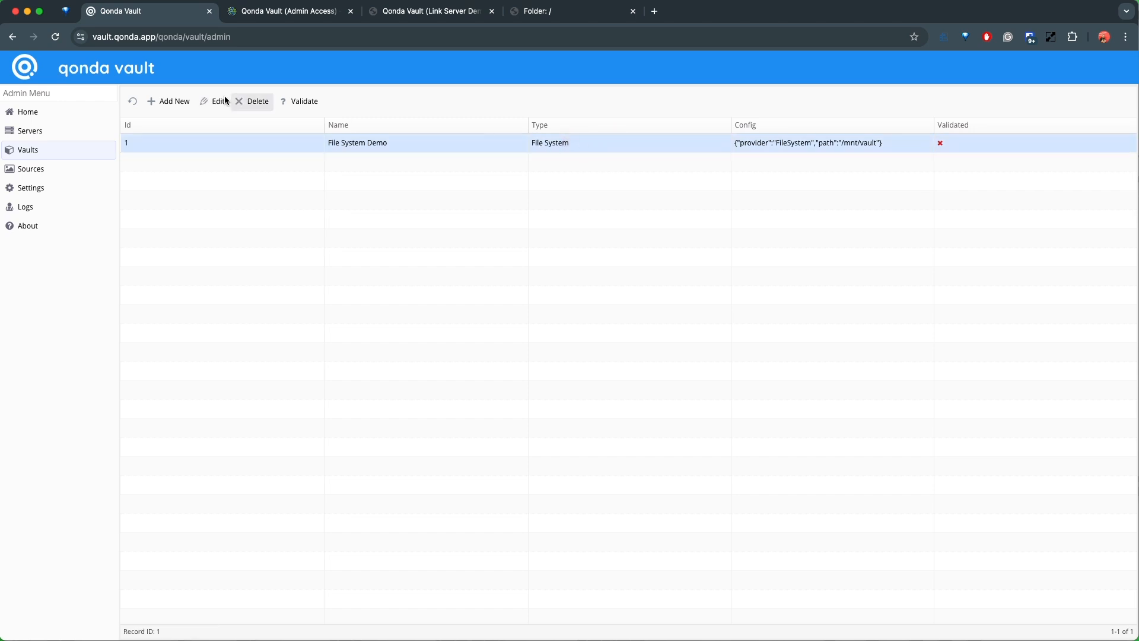
left_click(300, 102)
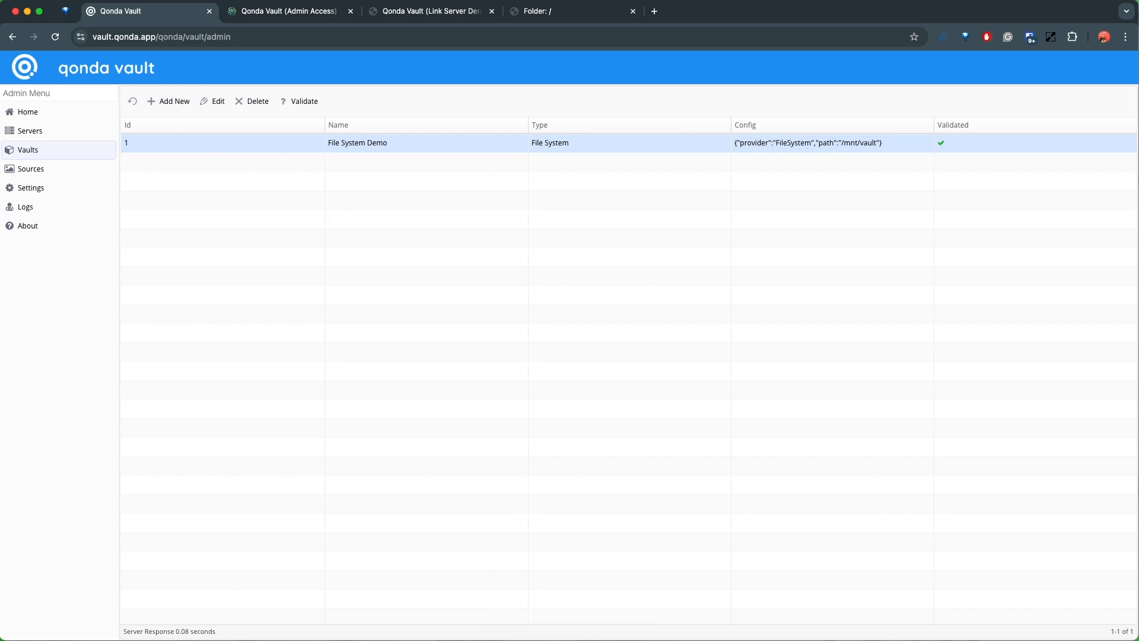
key("super+Tab")
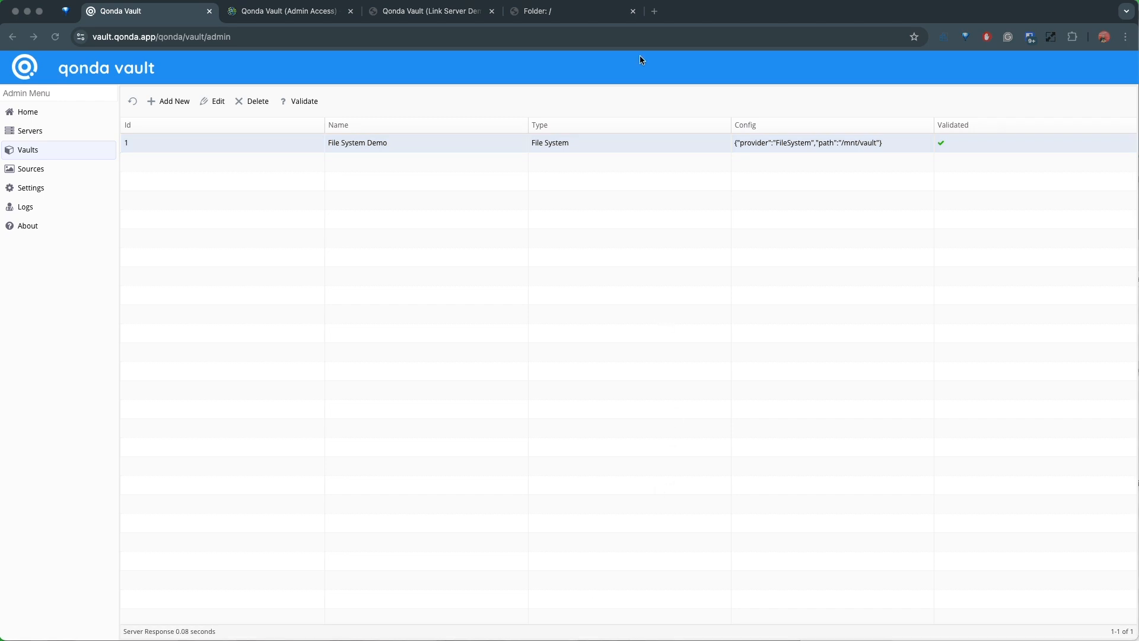
left_click(718, 9)
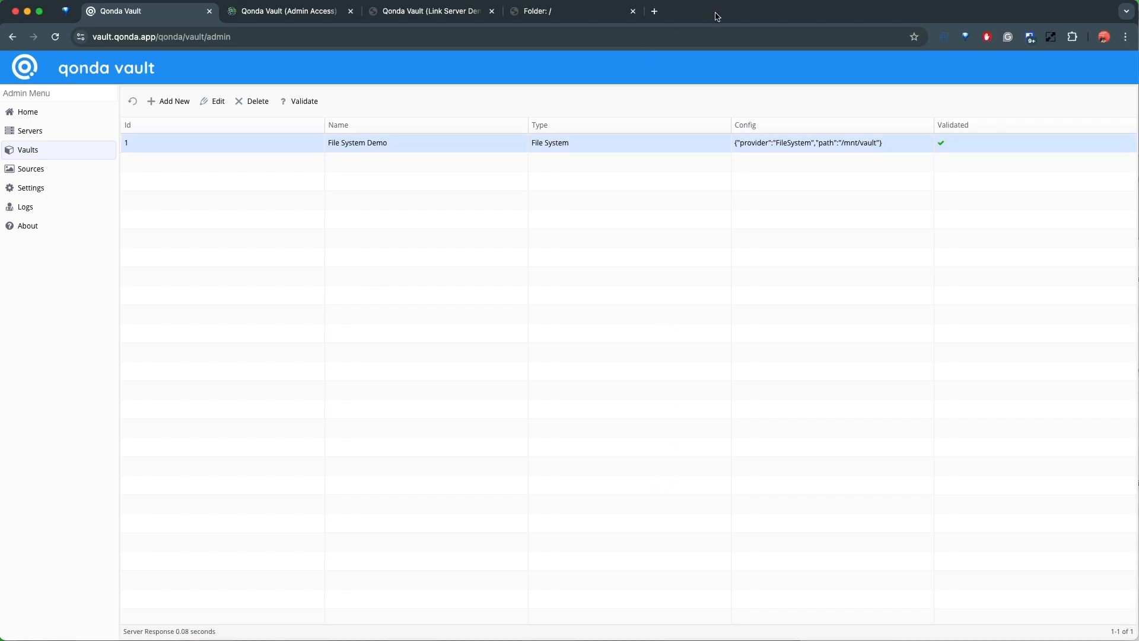
Open a new vault record with the type Cloud (S3) to view its configuration template
left_click(175, 102)
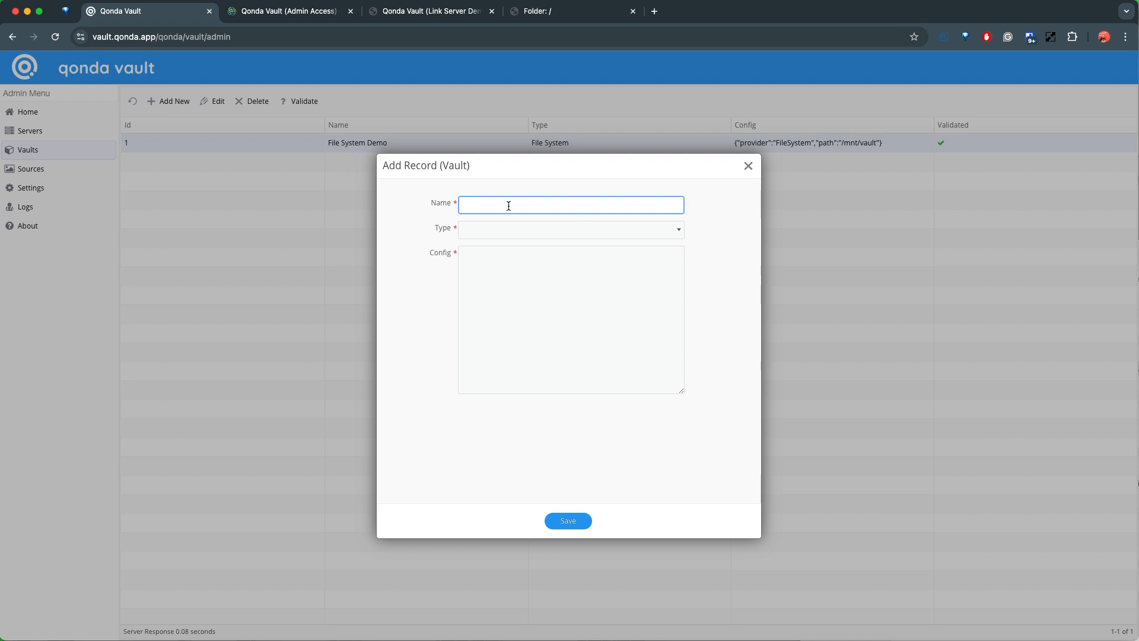
left_click(677, 226)
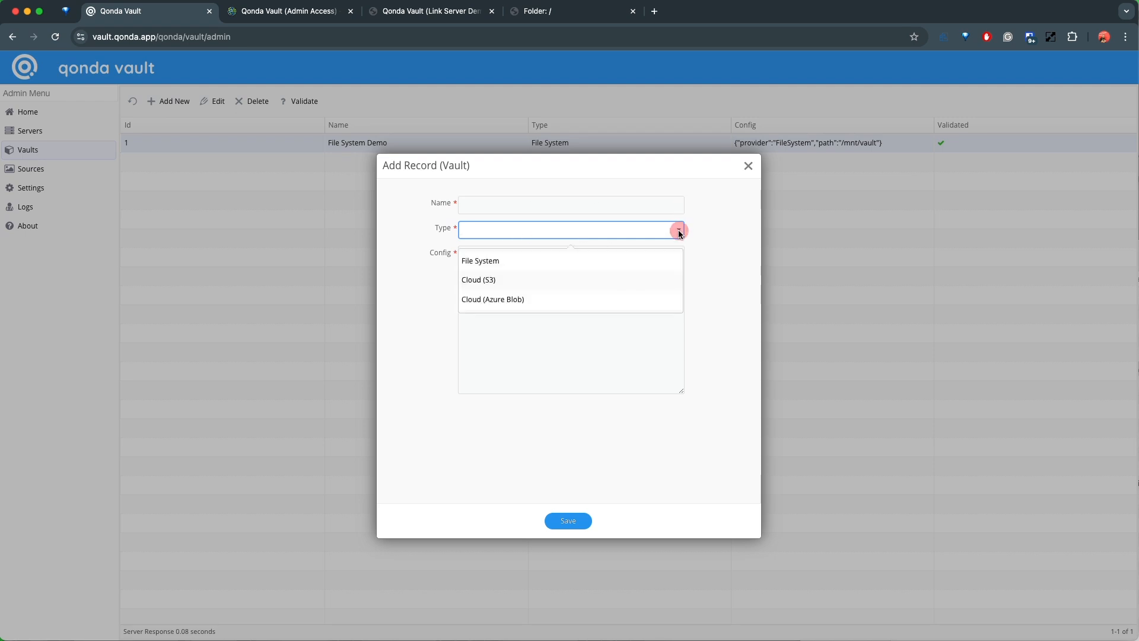
left_click(498, 282)
left_click(549, 285)
left_click_drag(641, 287, 447, 257)
left_click(558, 287)
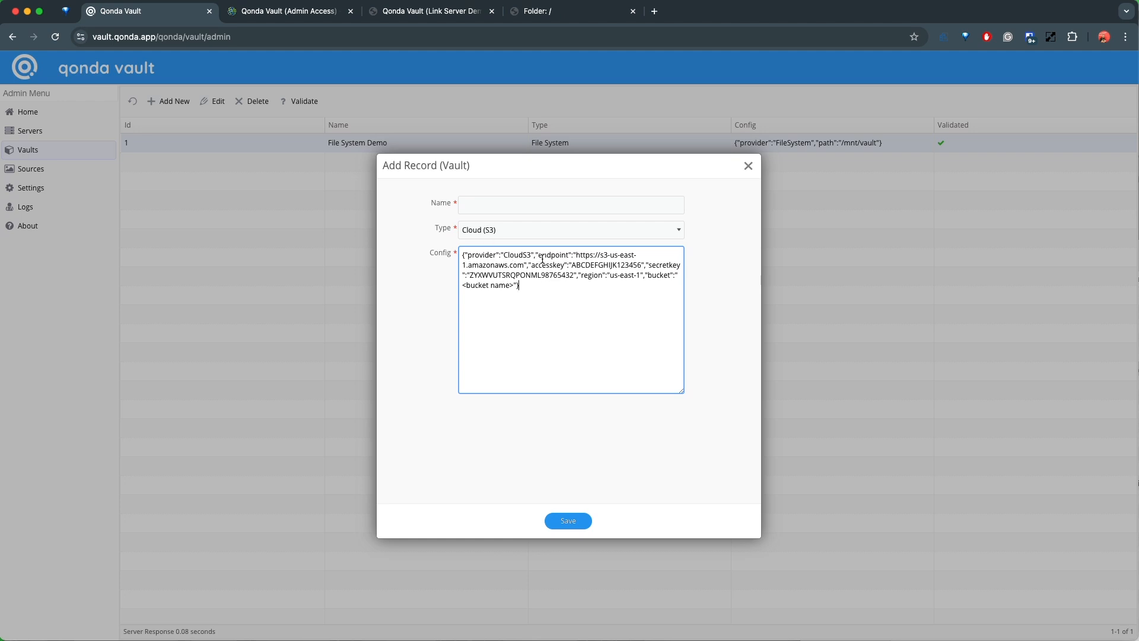
Examine the endpoint, access key, secret key, region and bucket entries in the S3 config template
double_click(553, 255)
left_click_drag(577, 256, 524, 265)
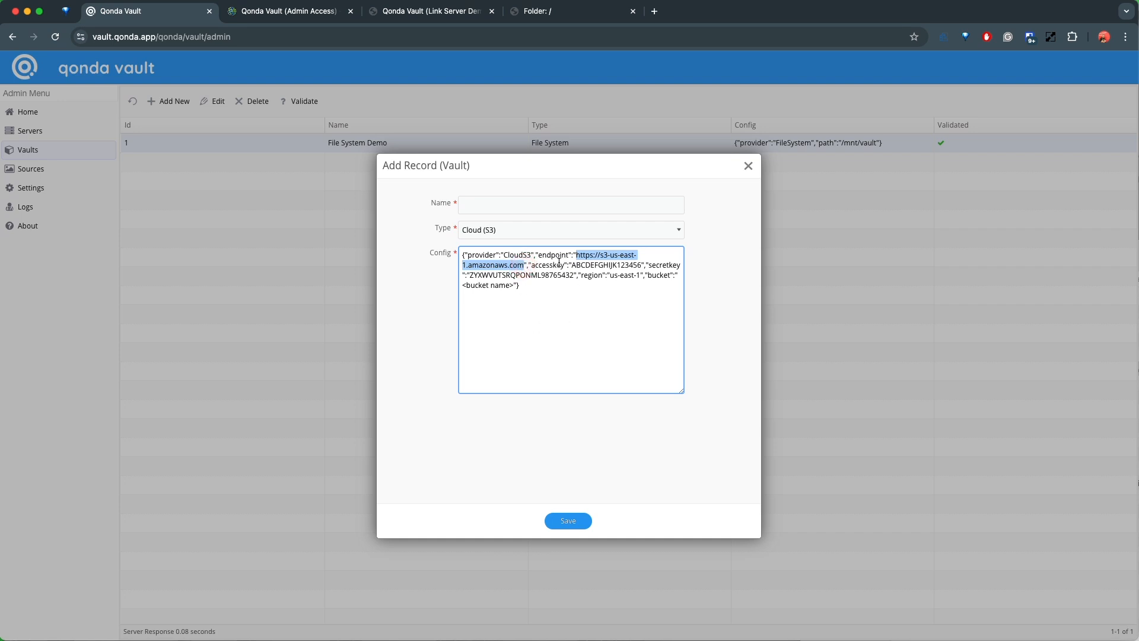
double_click(583, 264)
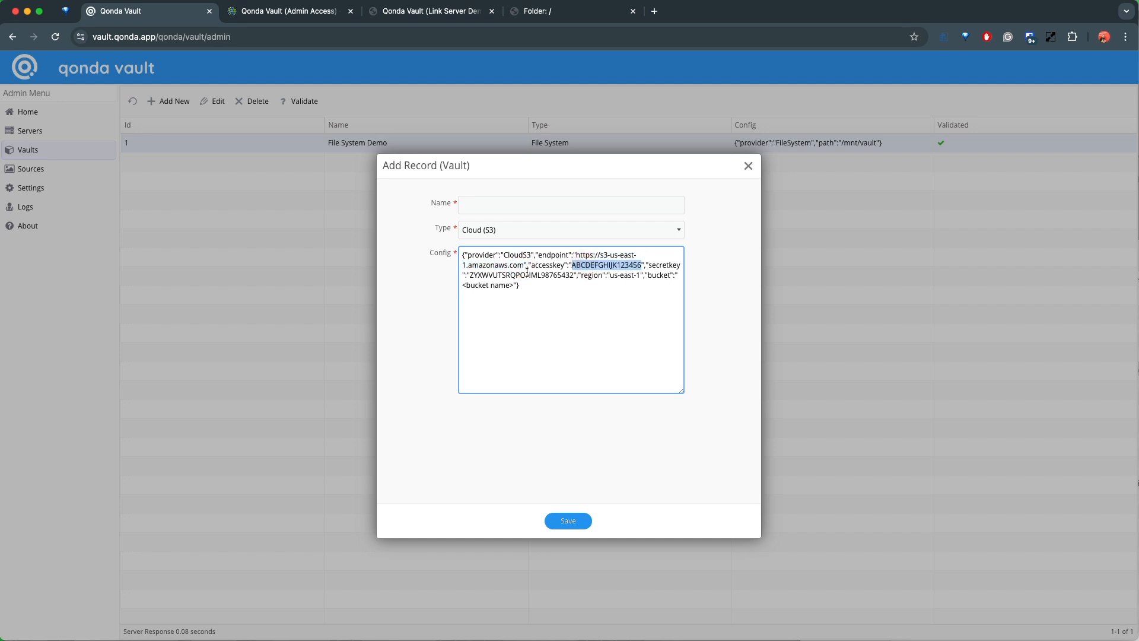
double_click(504, 276)
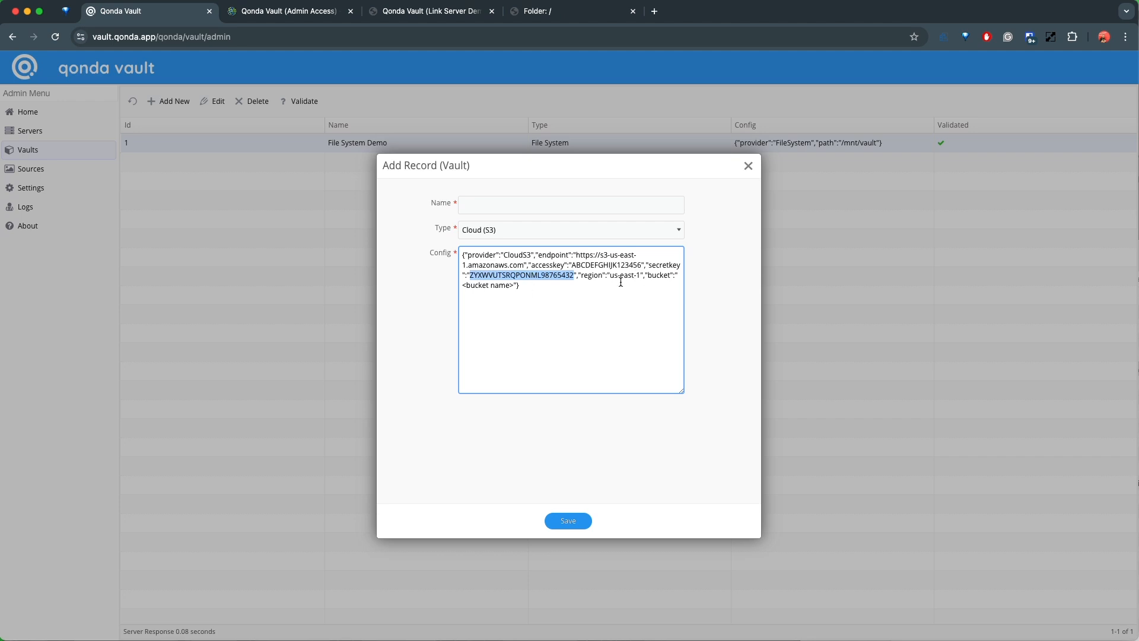
left_click(504, 289)
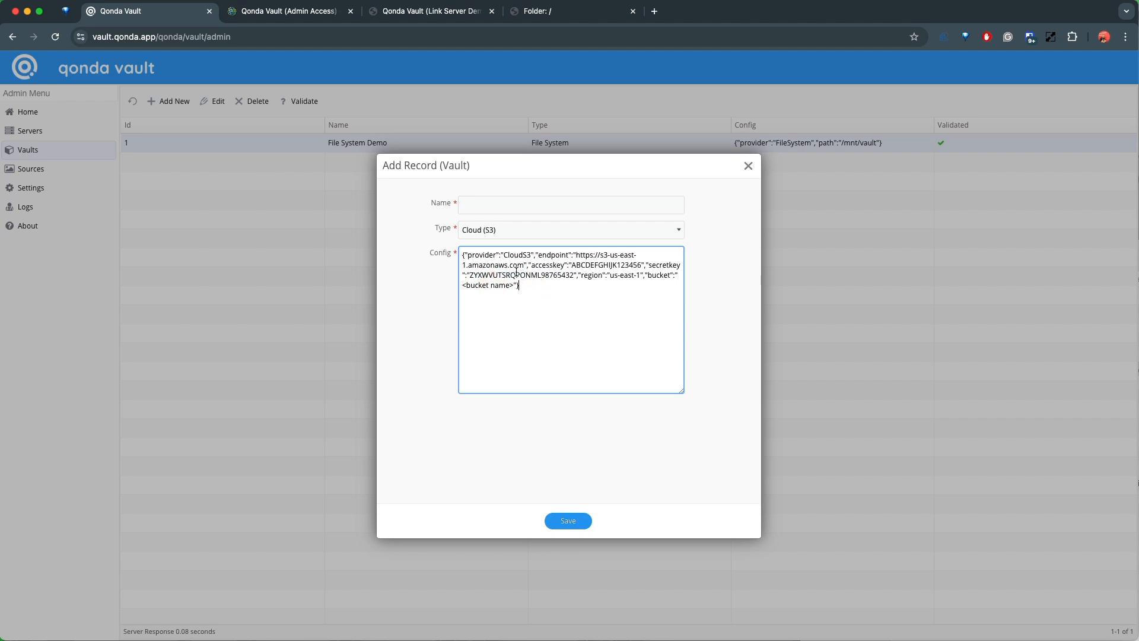
key("super+a")
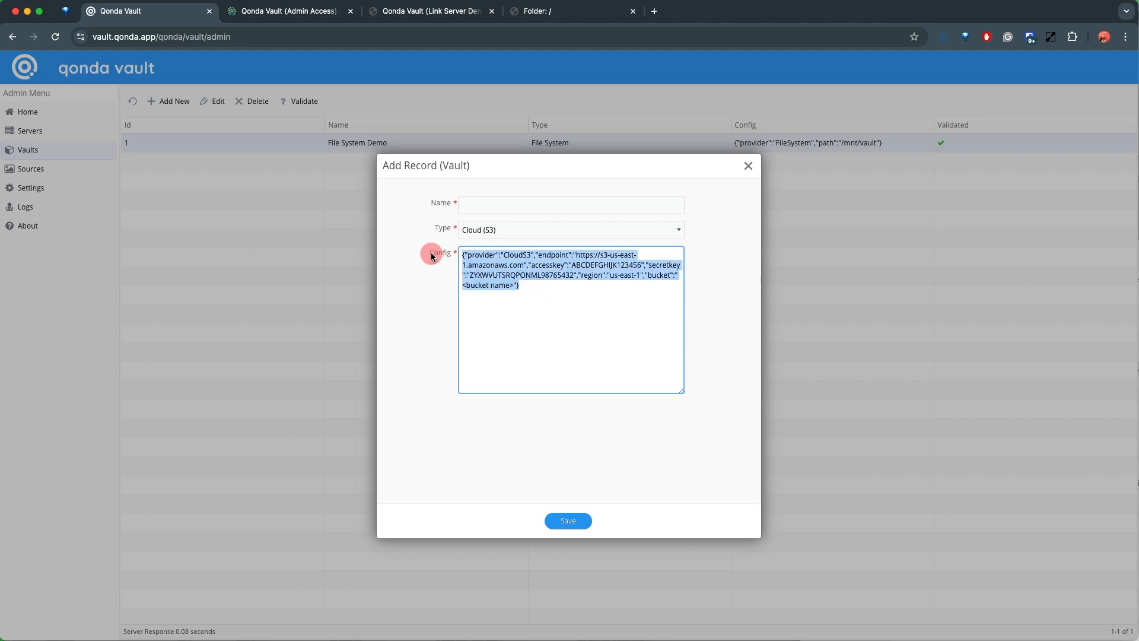
left_click(535, 284)
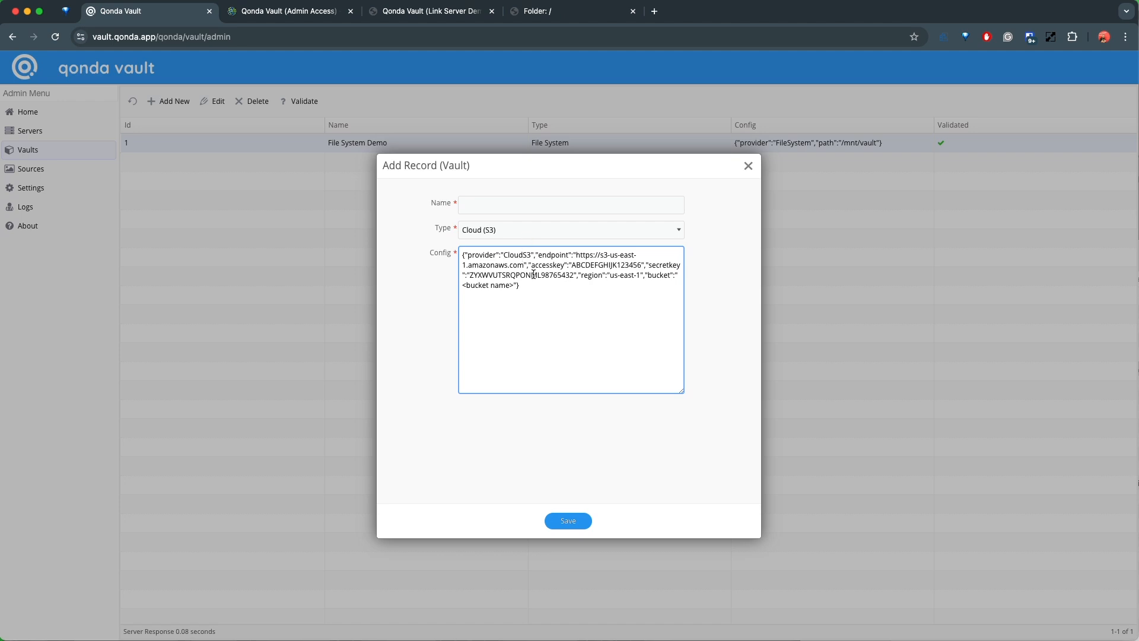
left_click_drag(532, 284, 457, 254)
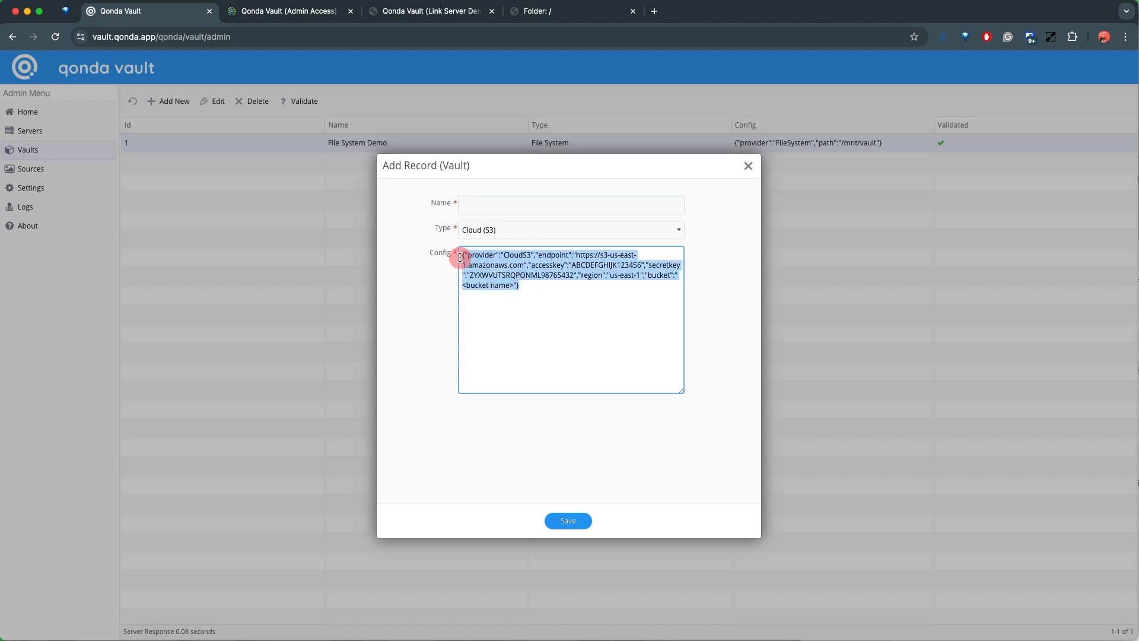
left_click(537, 287)
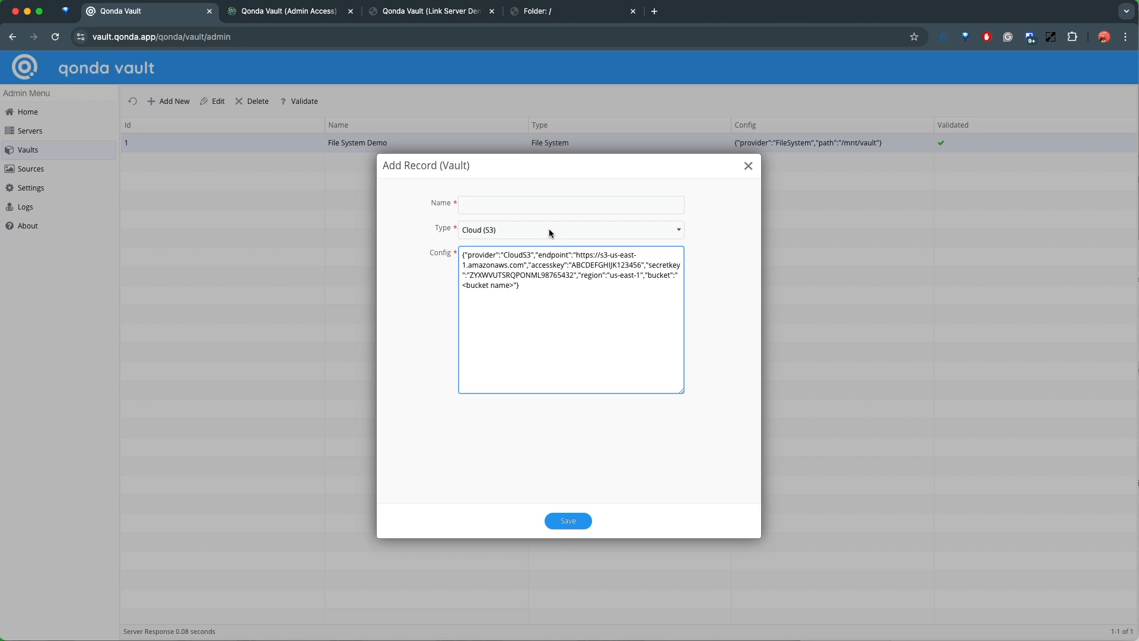
left_click_drag(525, 287, 459, 254)
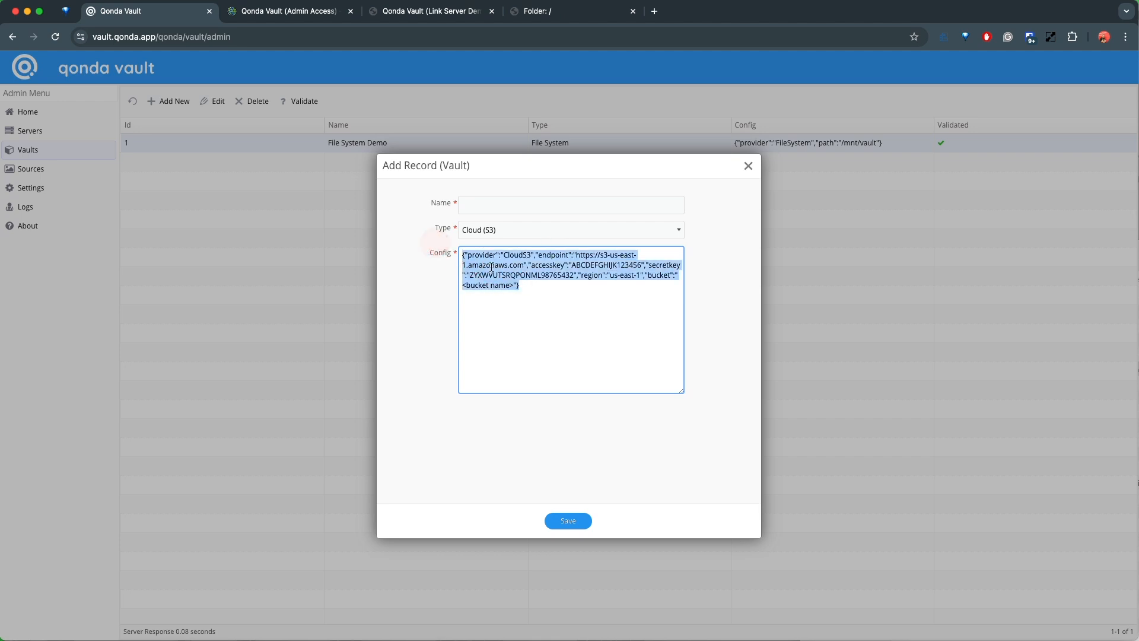
left_click(553, 286)
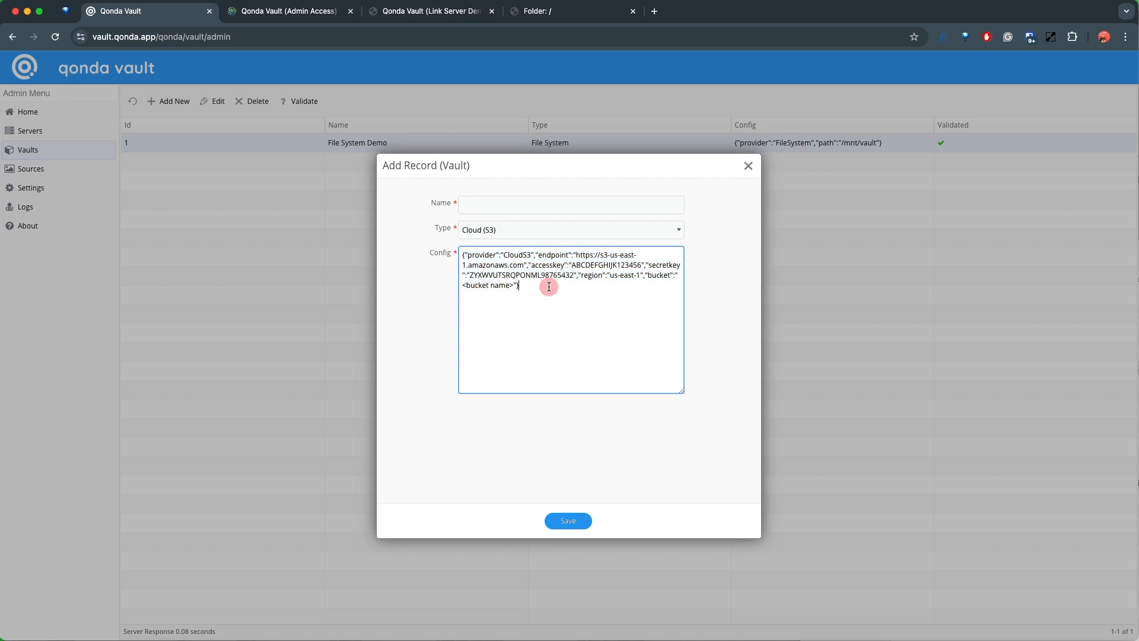
left_click_drag(521, 286, 432, 251)
left_click(532, 283)
left_click_drag(521, 286, 456, 256)
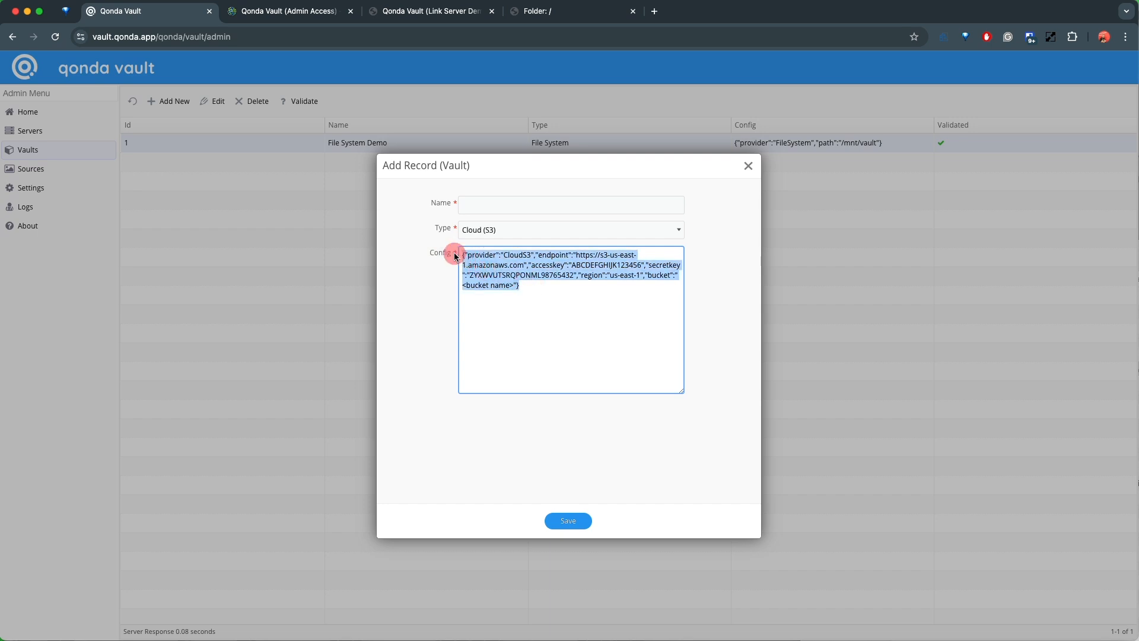
left_click(534, 283)
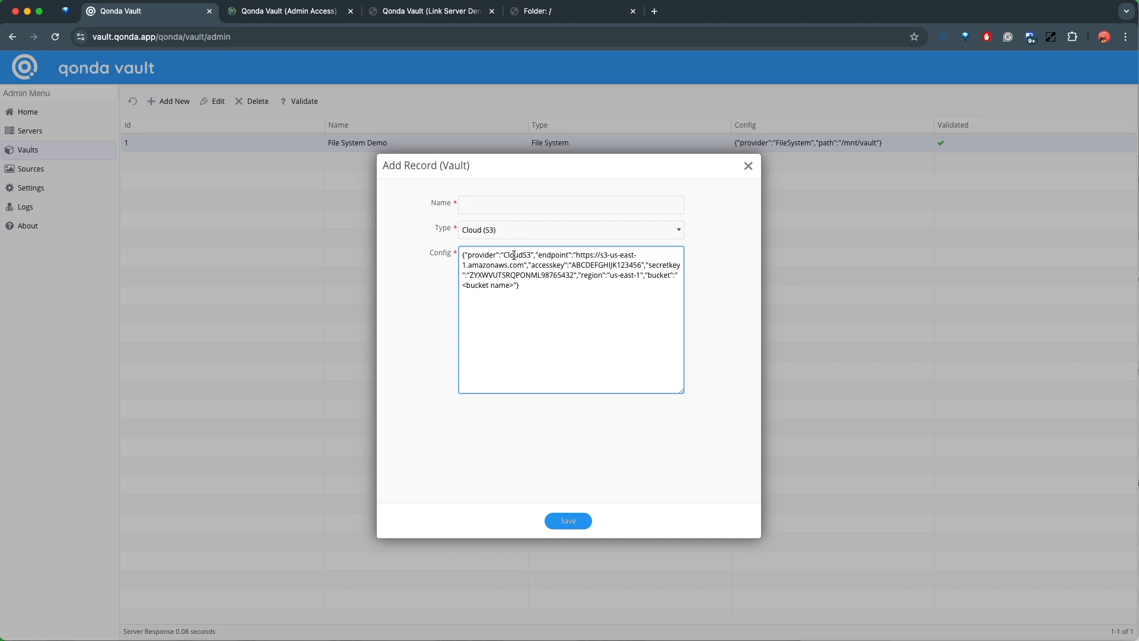
Switch the vault type to Cloud (Azure Blob), examine its config template and close the record without saving
left_click(539, 230)
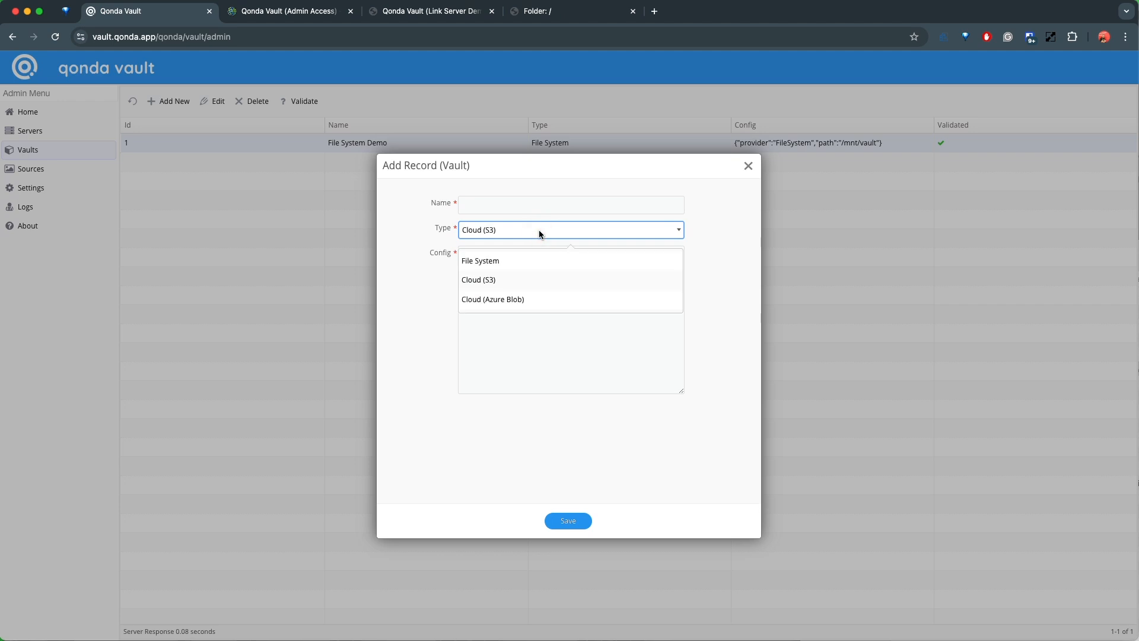
left_click(519, 300)
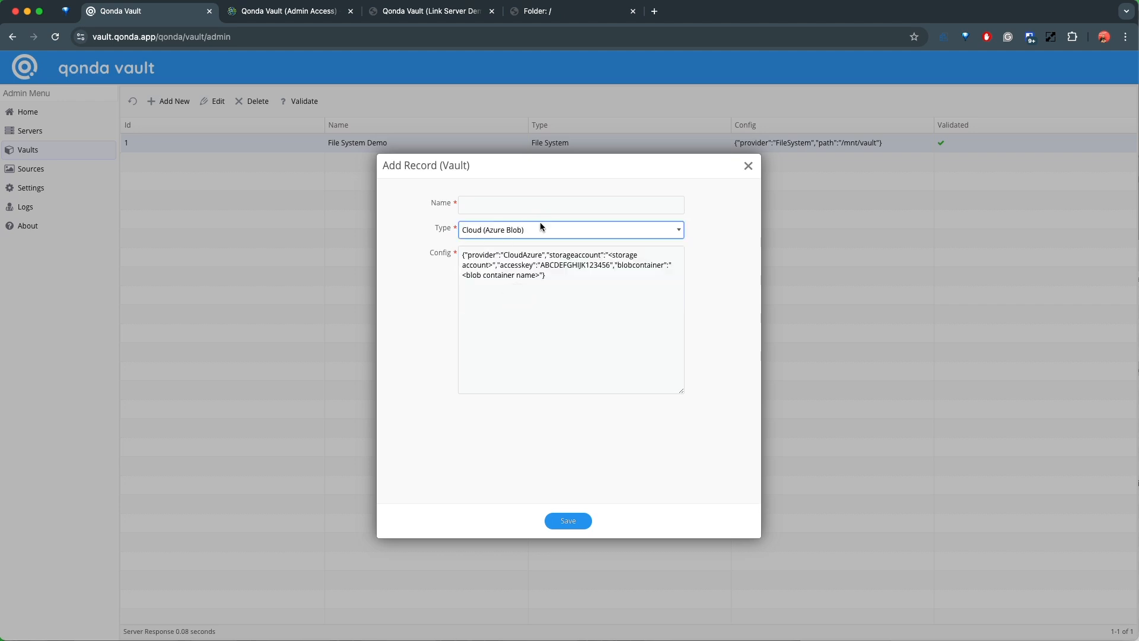
left_click_drag(564, 278, 458, 259)
left_click(556, 279)
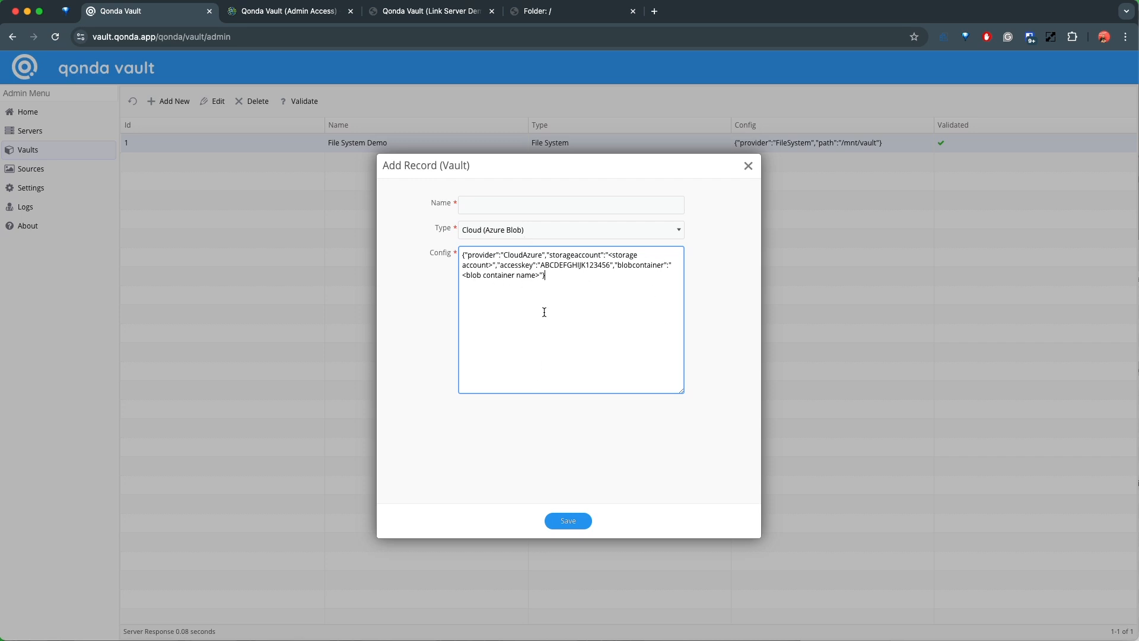
left_click_drag(555, 277, 441, 246)
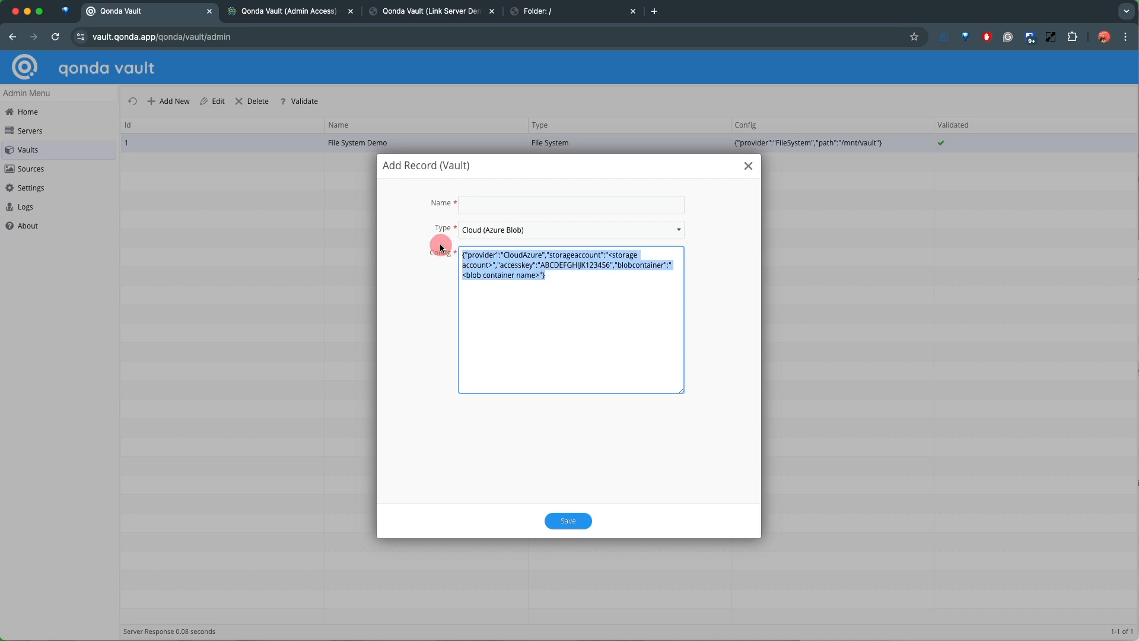
left_click(564, 275)
left_click(530, 202)
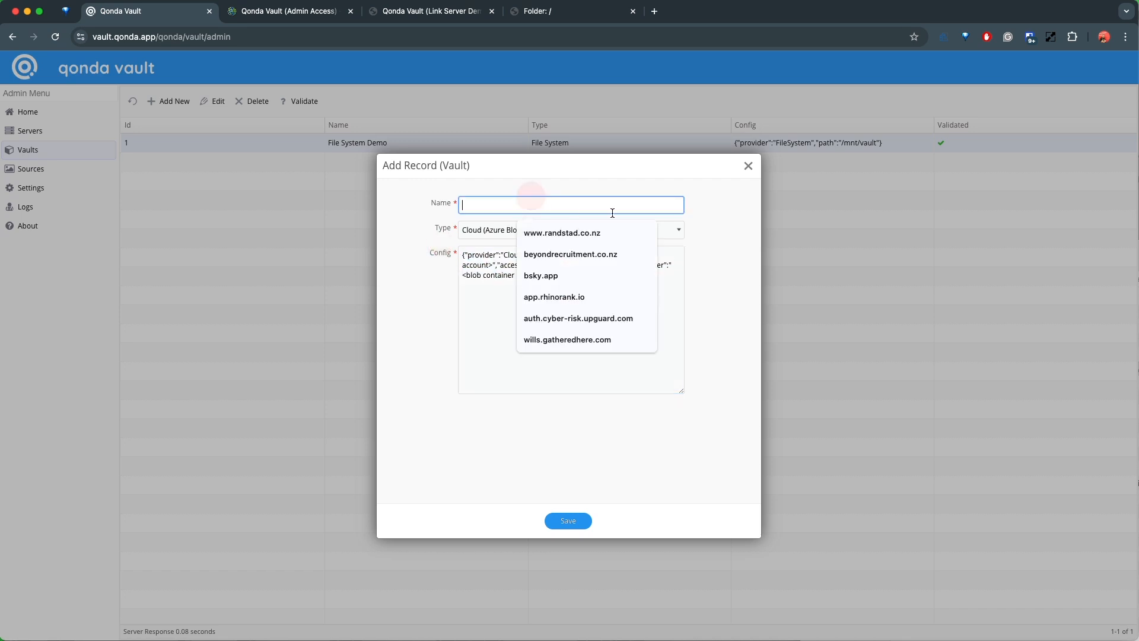
left_click(727, 243)
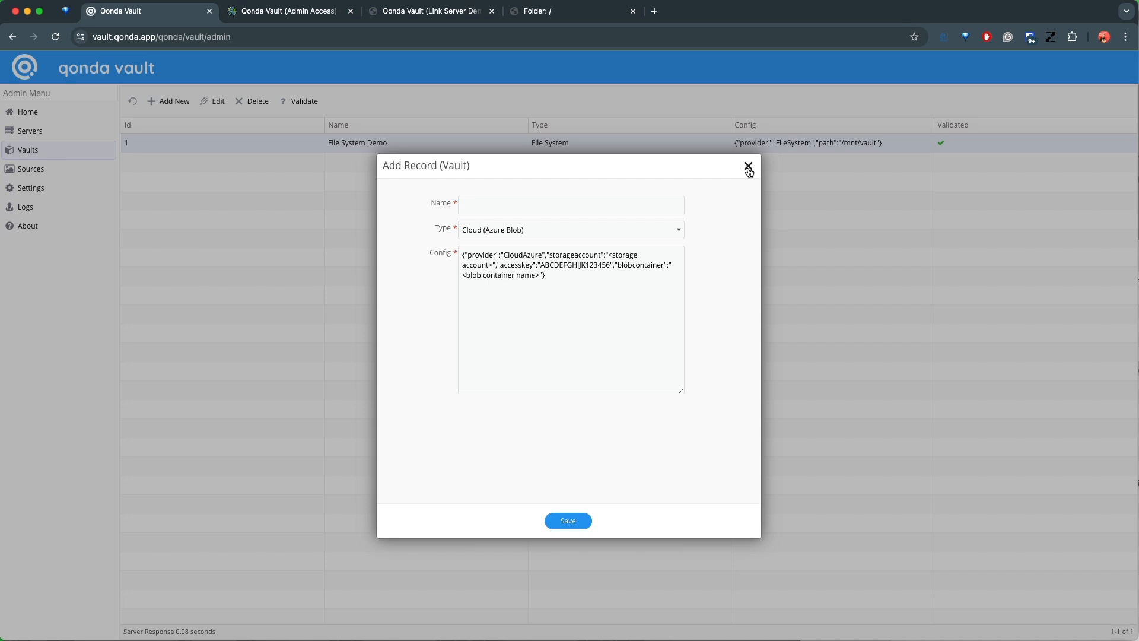
left_click(749, 167)
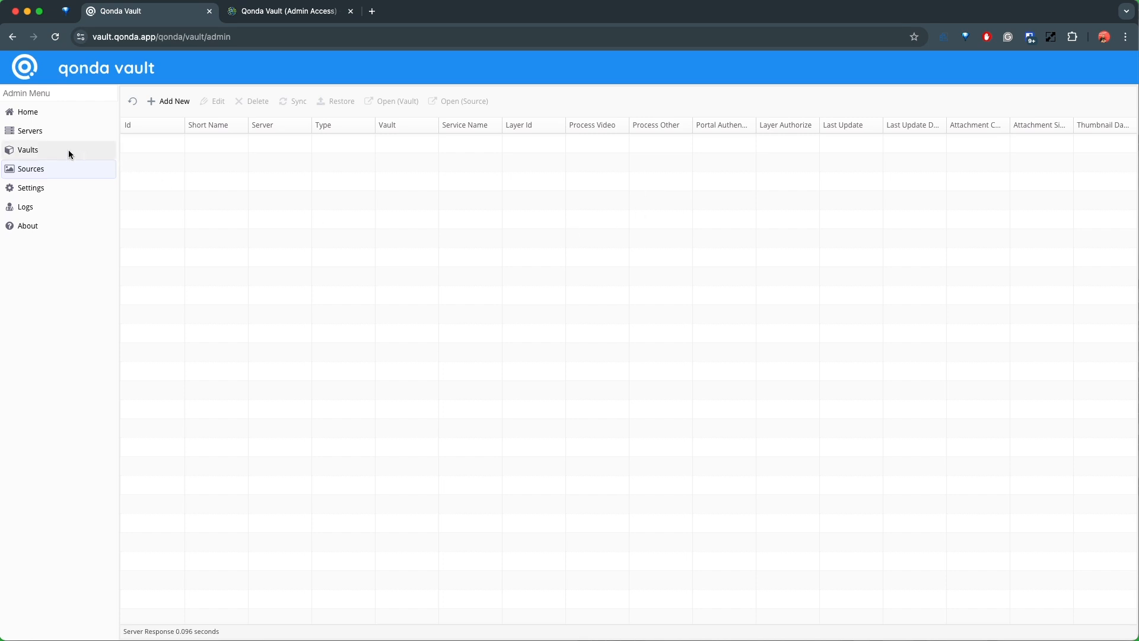
Review the home page, the BSO Enterprise server and the File System Demo vault, and open the Sources list
left_click(32, 115)
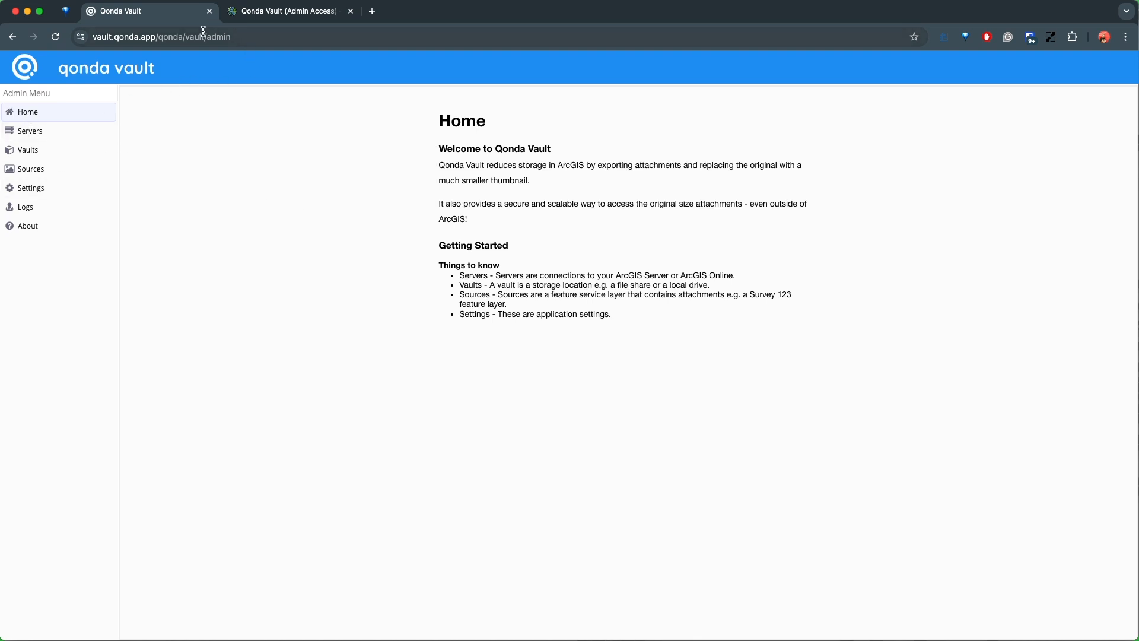
left_click(39, 133)
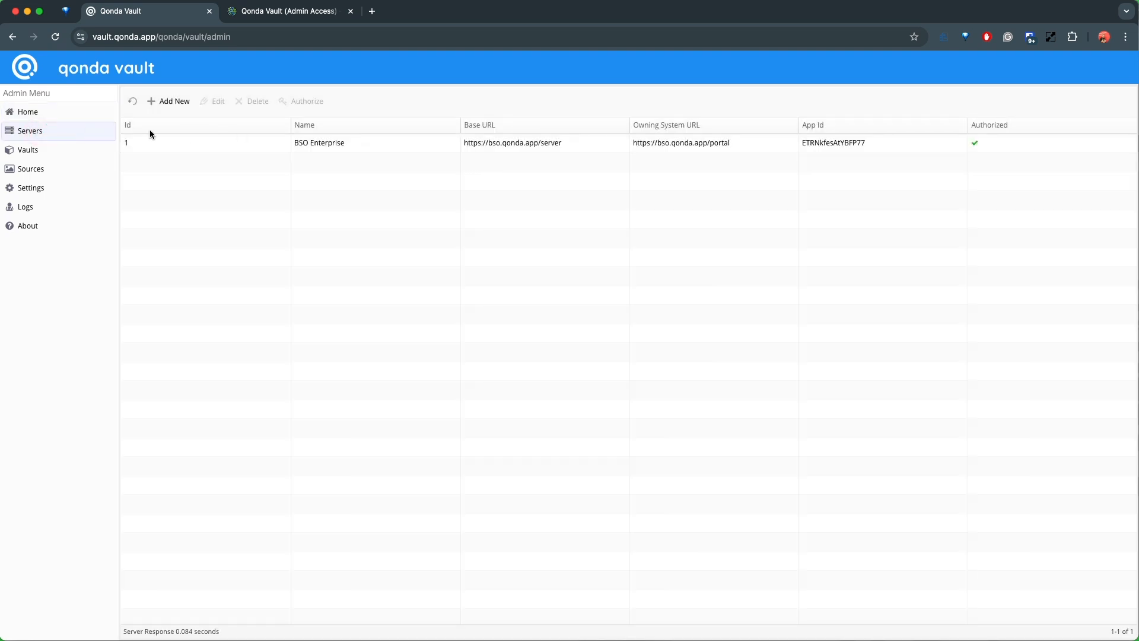
left_click(641, 140)
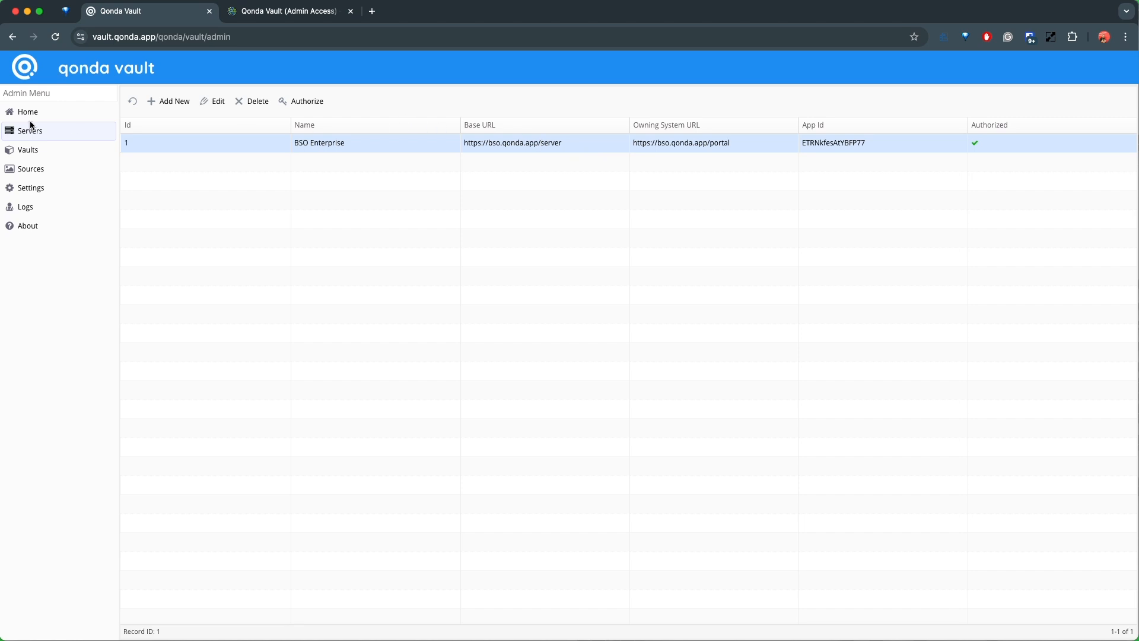
left_click(25, 150)
left_click(445, 146)
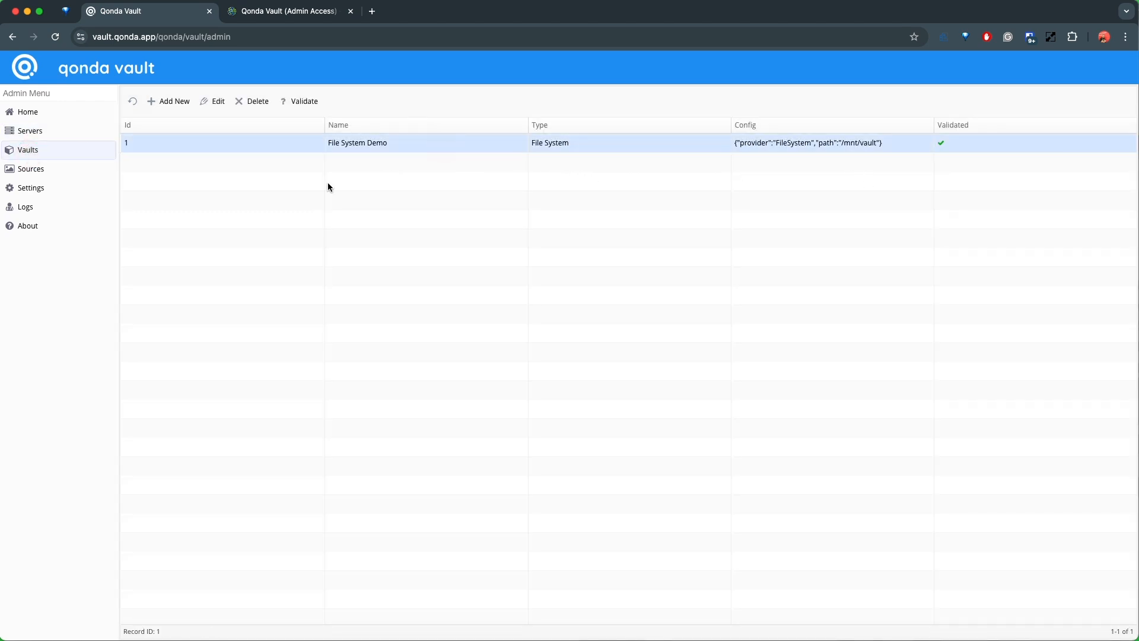
left_click(45, 169)
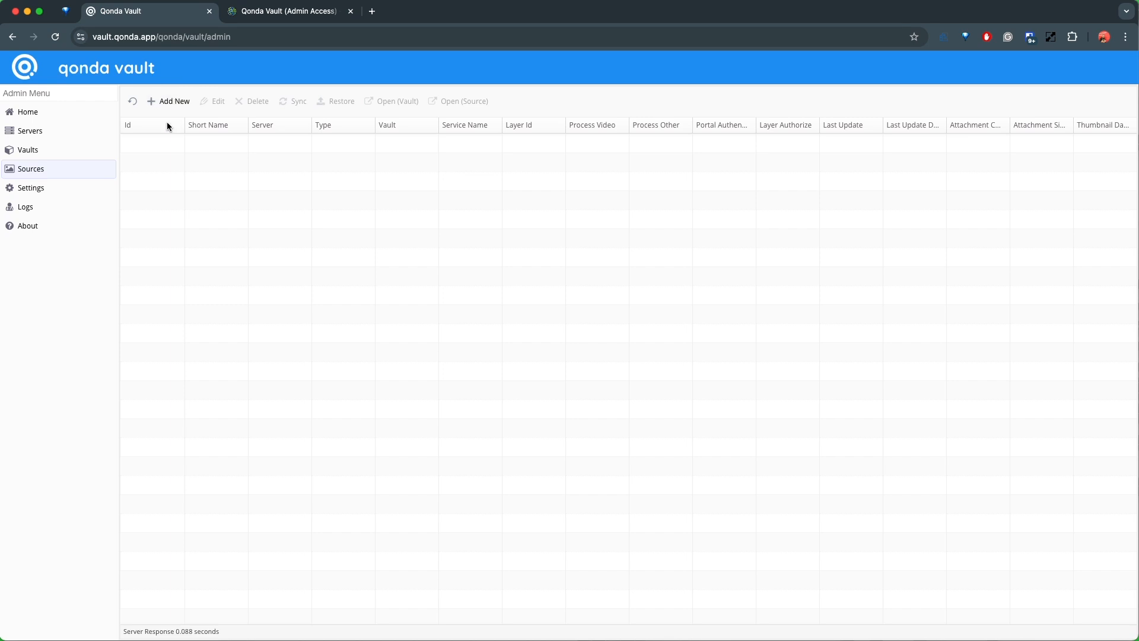
Start a new source record and set its server to BSO Enterprise
left_click(37, 171)
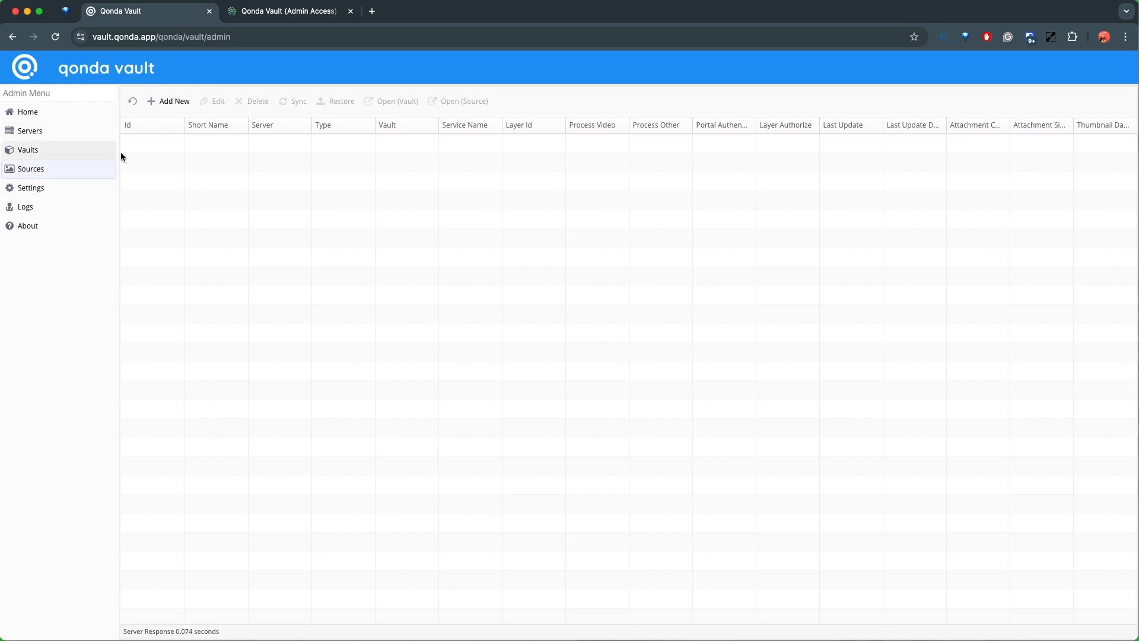
left_click(172, 104)
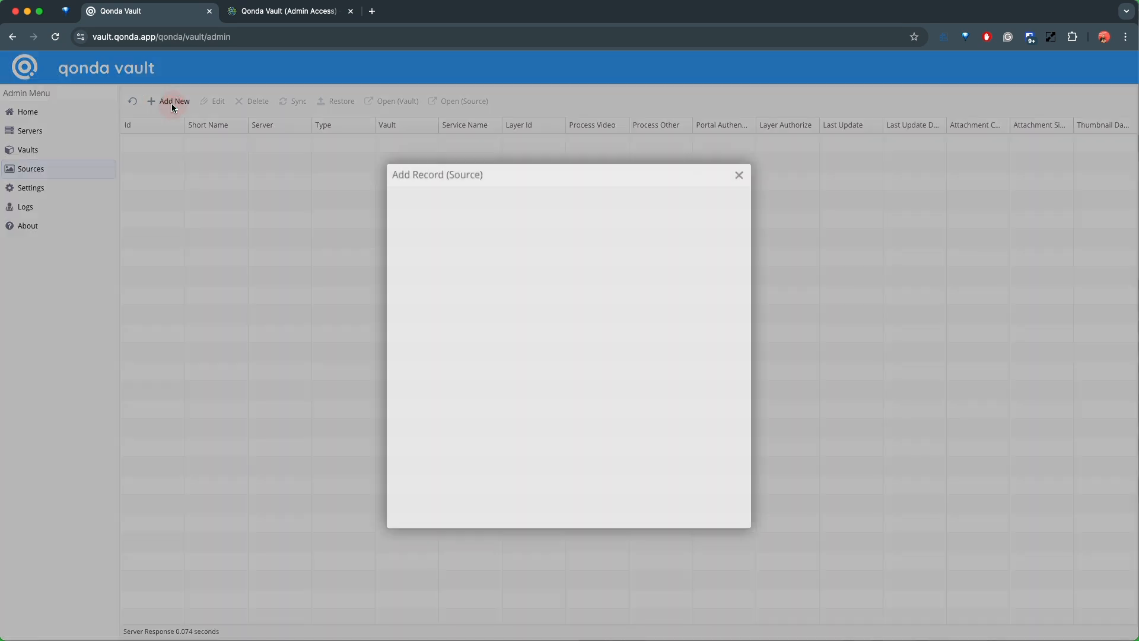
left_click(680, 231)
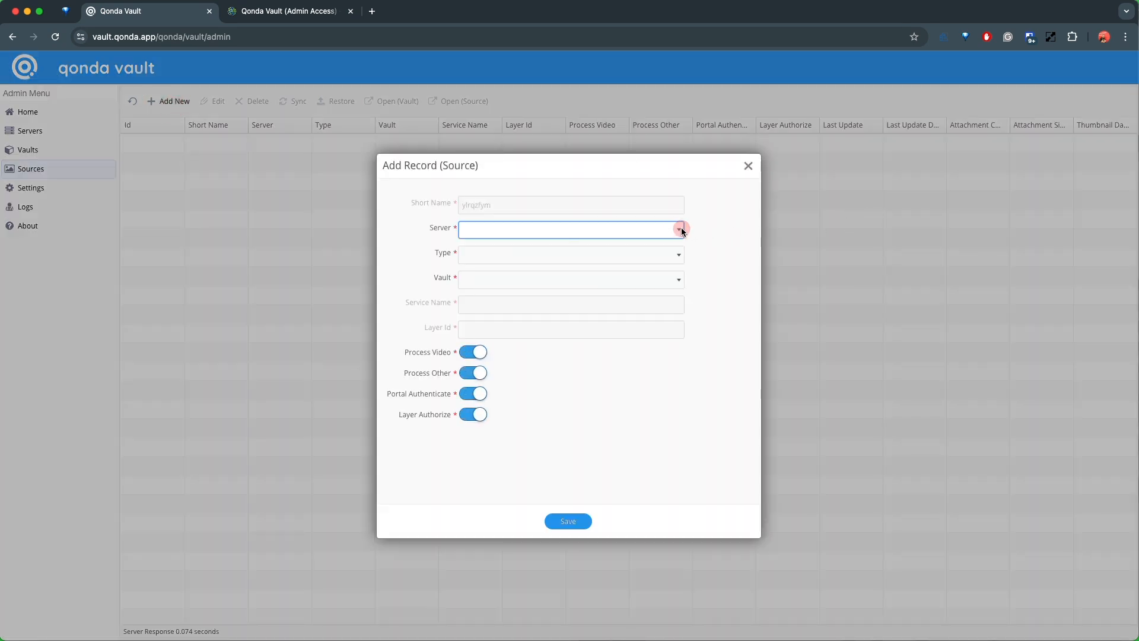
left_click(495, 263)
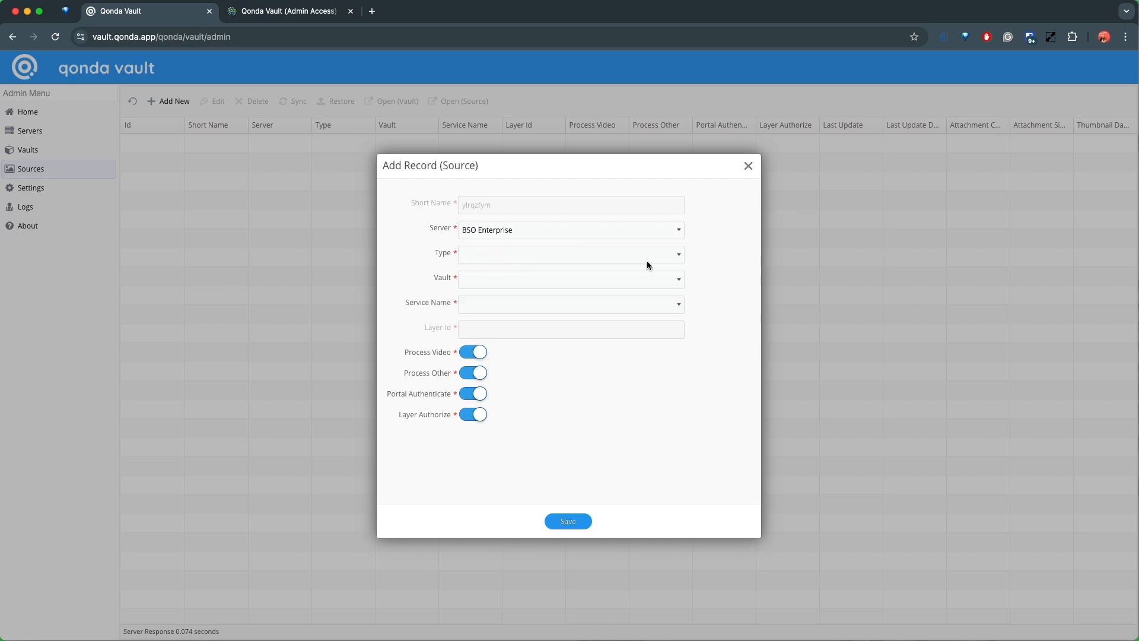
Set the source type to Shrink - Download Attachments & Replace (with thumbnail) and its vault to File System Demo
left_click(679, 253)
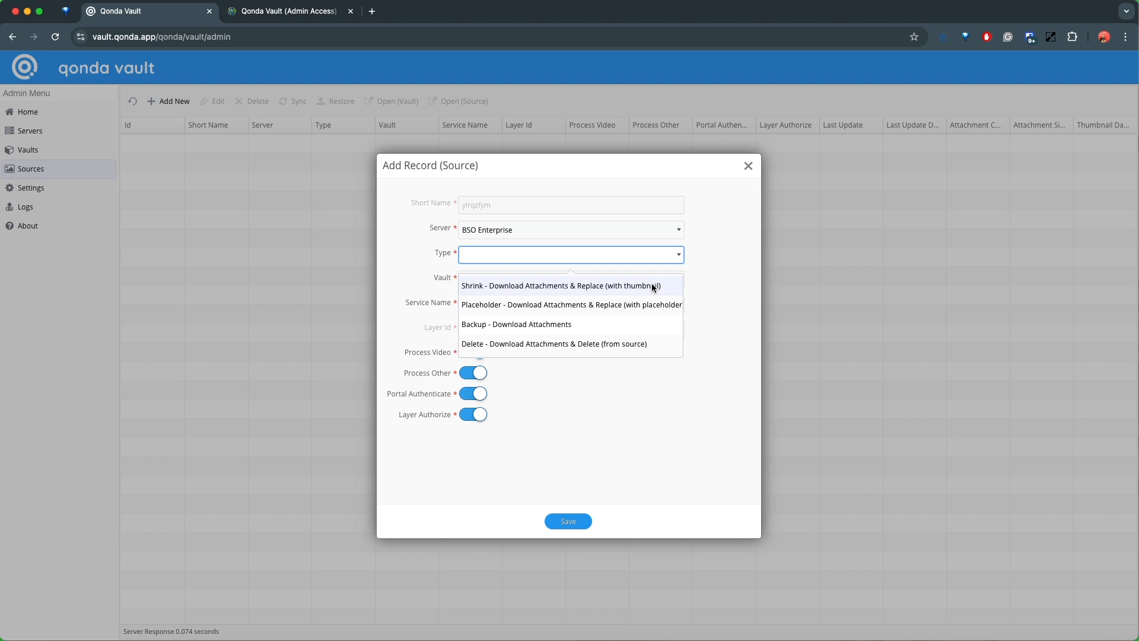
left_click(576, 285)
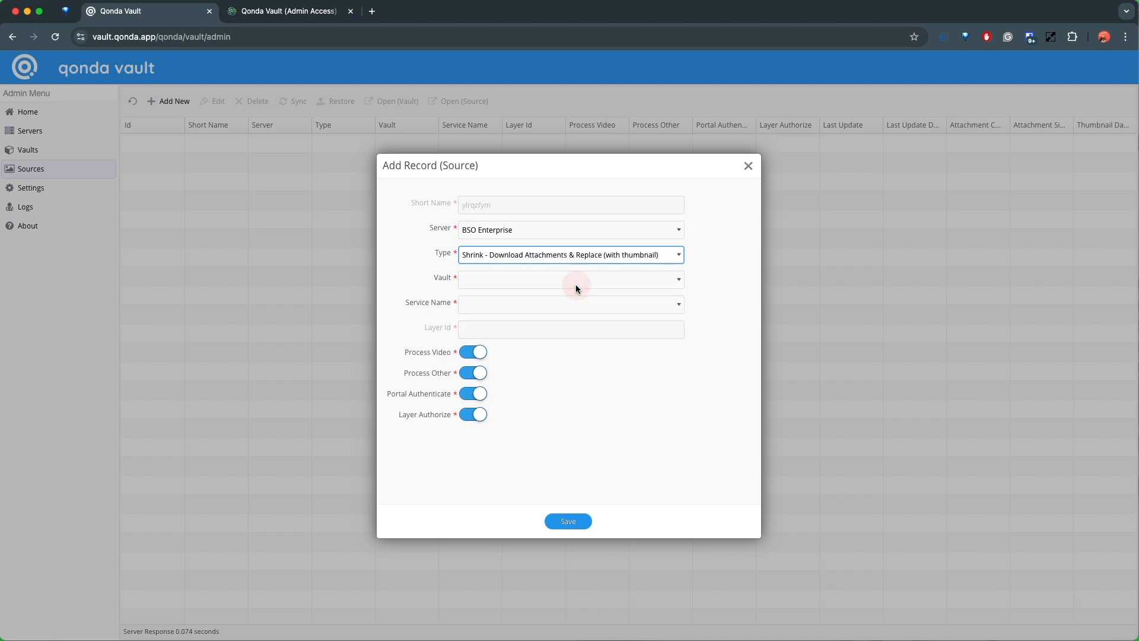
left_click(546, 279)
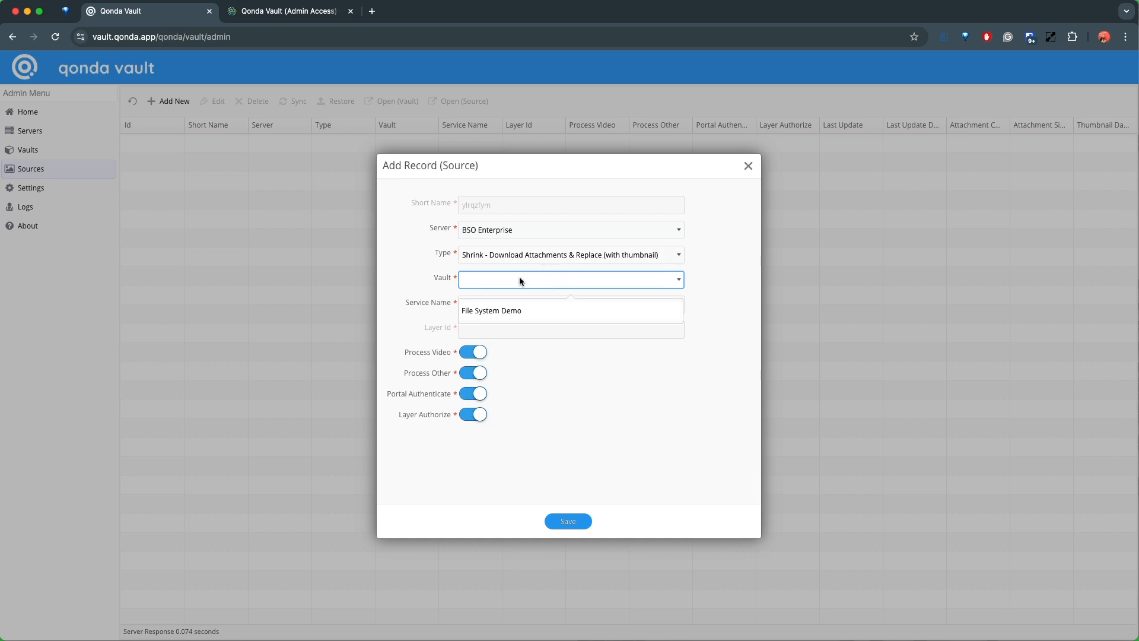
left_click(492, 312)
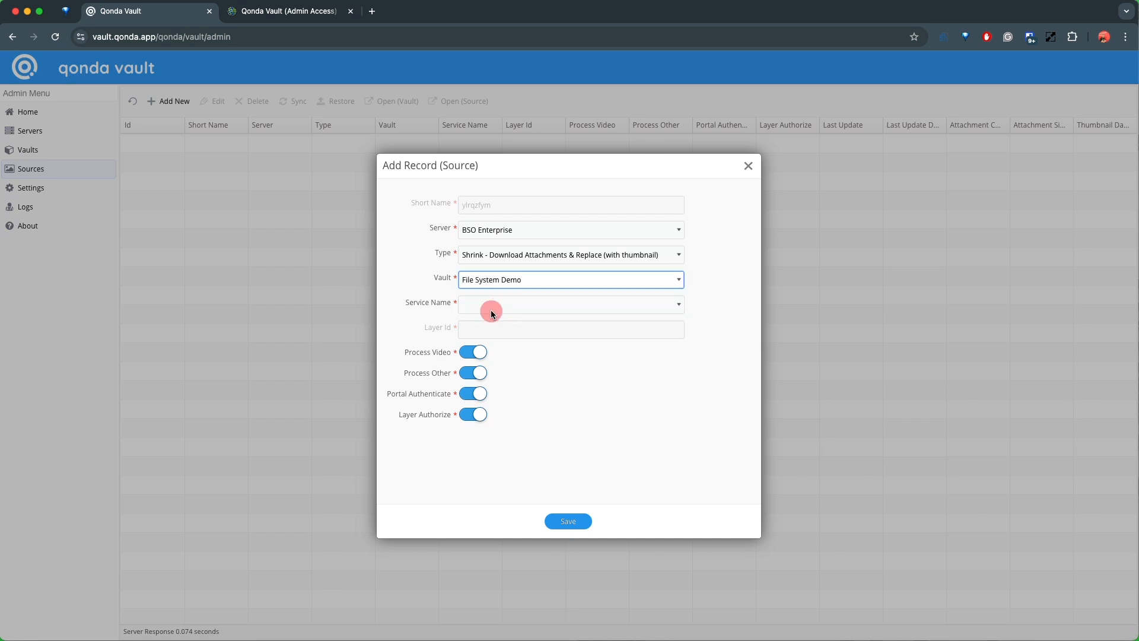
Choose the service SQL02/survey_12/FeatureServer for the source and set its layer id to 0
left_click(671, 304)
scroll(590, 397, "down", 10)
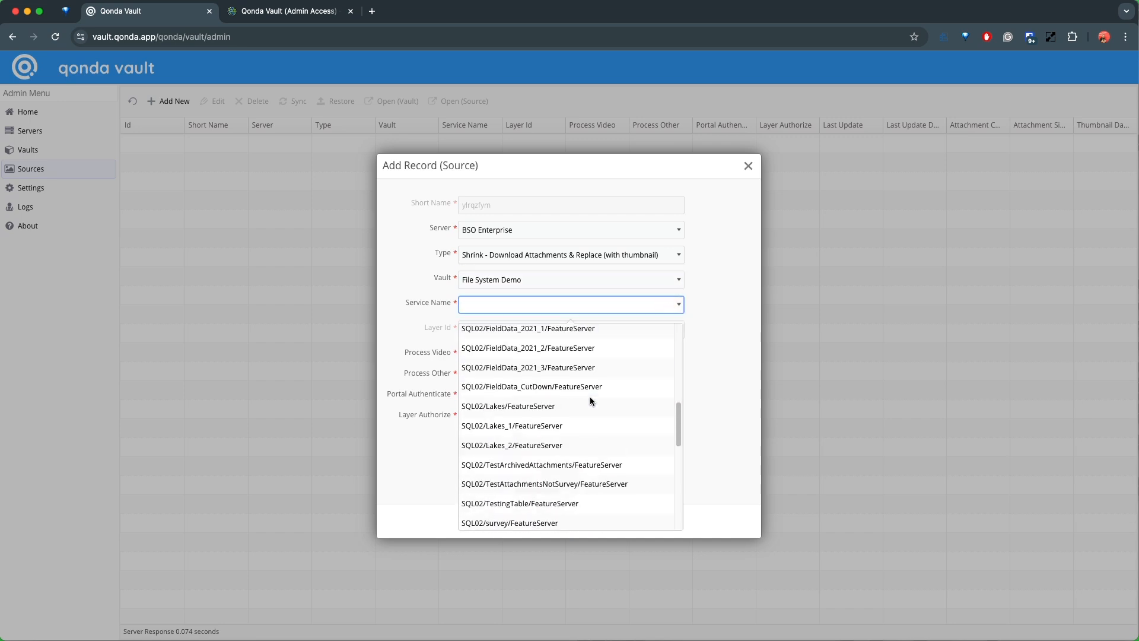
scroll(590, 396, "down", 10)
scroll(590, 396, "up", 4)
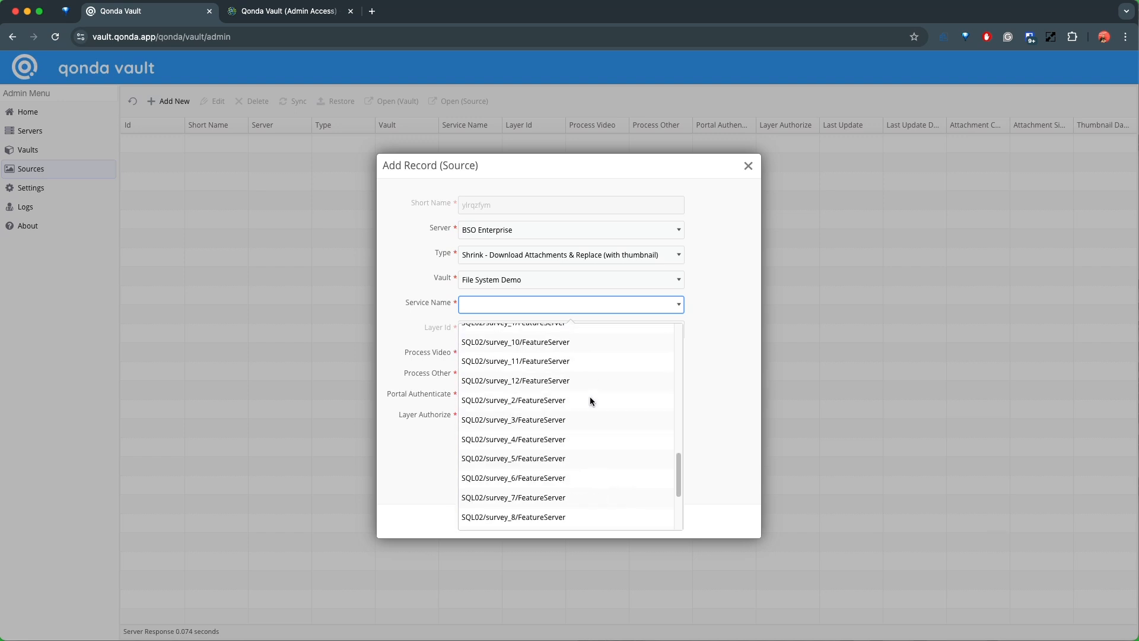
left_click(529, 399)
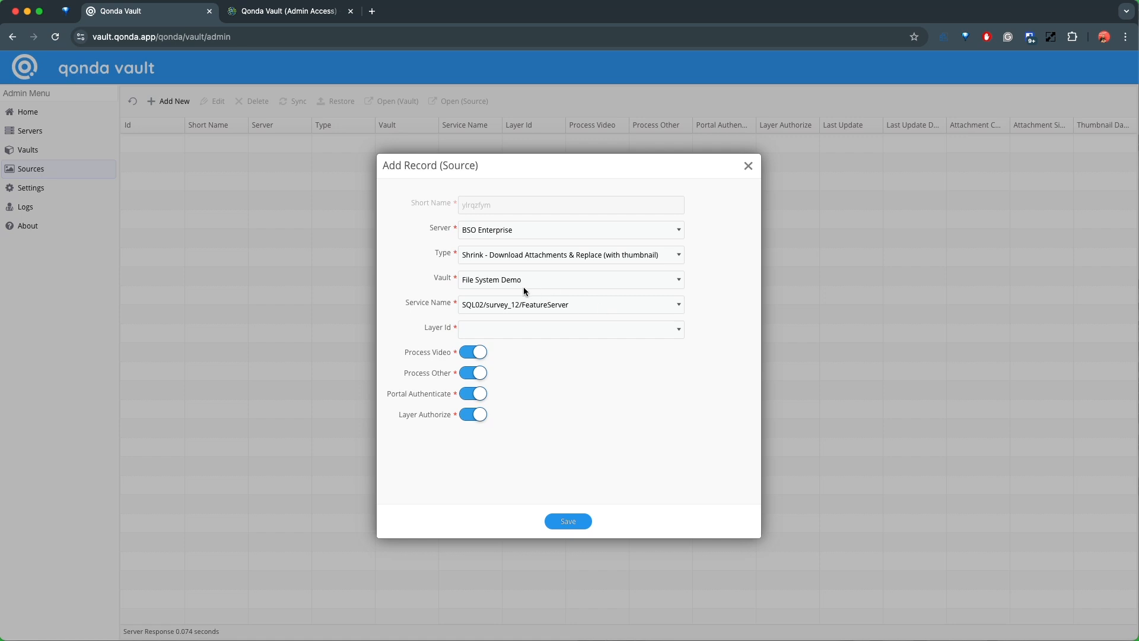
left_click(677, 330)
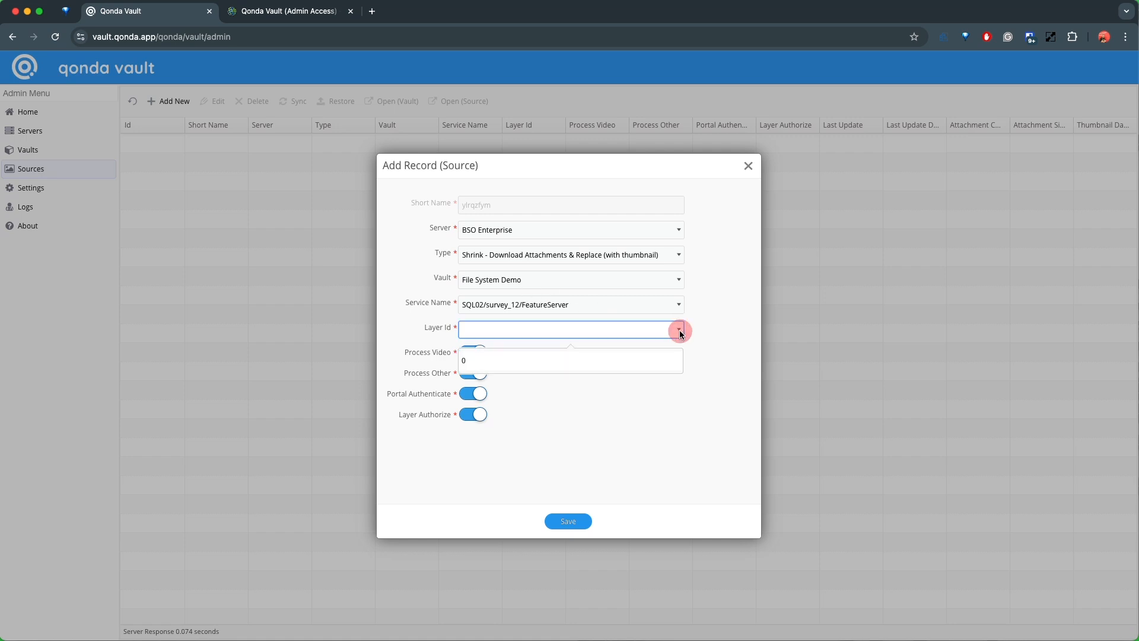
left_click(481, 365)
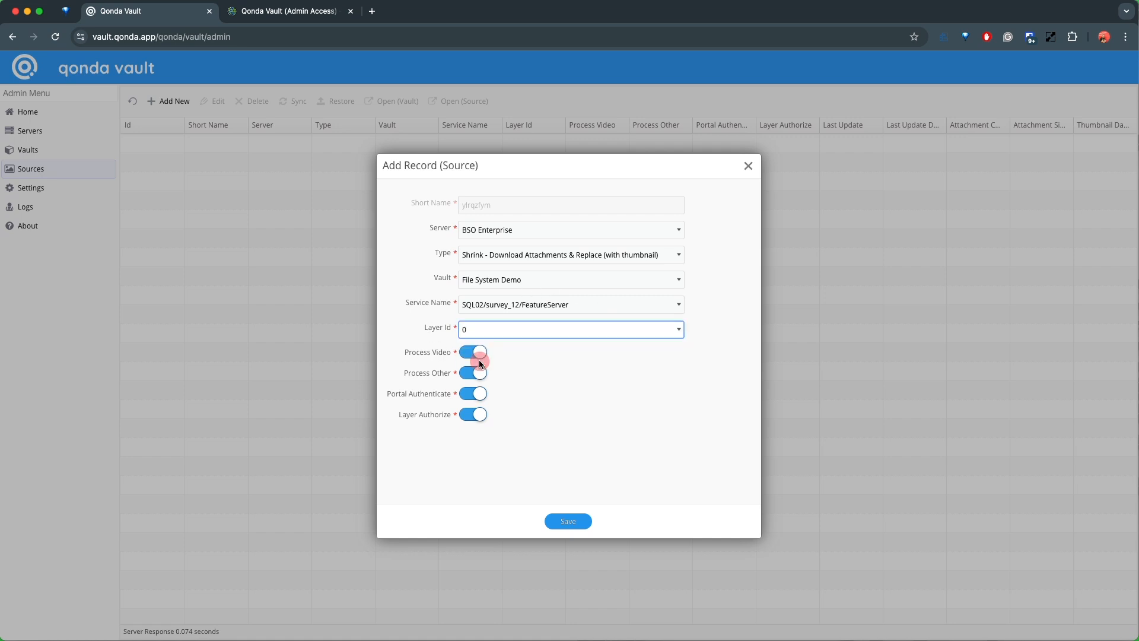
Switch the source's service to SampleWorldCities/FeatureServer and check which layer ids it offers
left_click(667, 303)
scroll(605, 425, "down", 5)
left_click(489, 418)
left_click(647, 330)
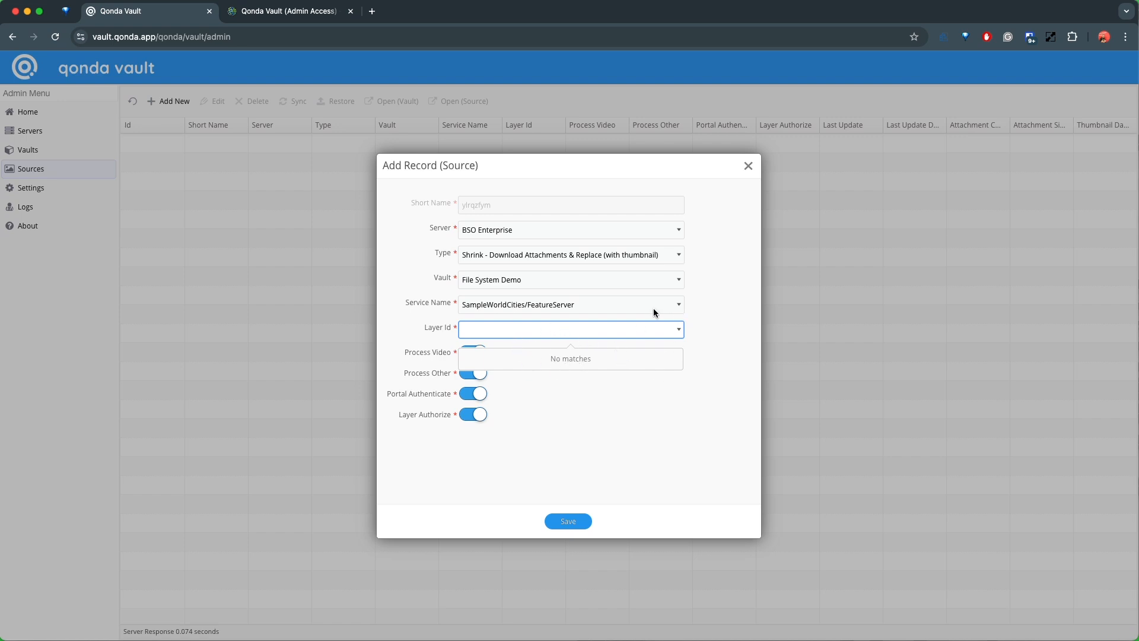
Return the service name to SQL02/survey_12/FeatureServer and select layer id 0 again
left_click(680, 306)
scroll(570, 368, "down", 5)
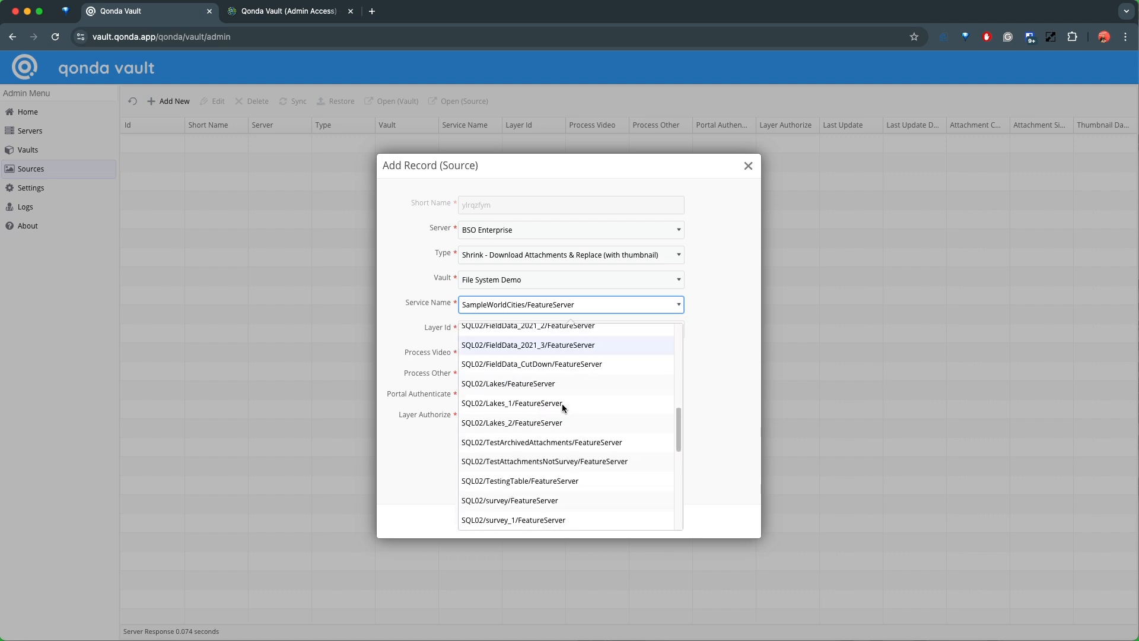
scroll(557, 401, "down", 3)
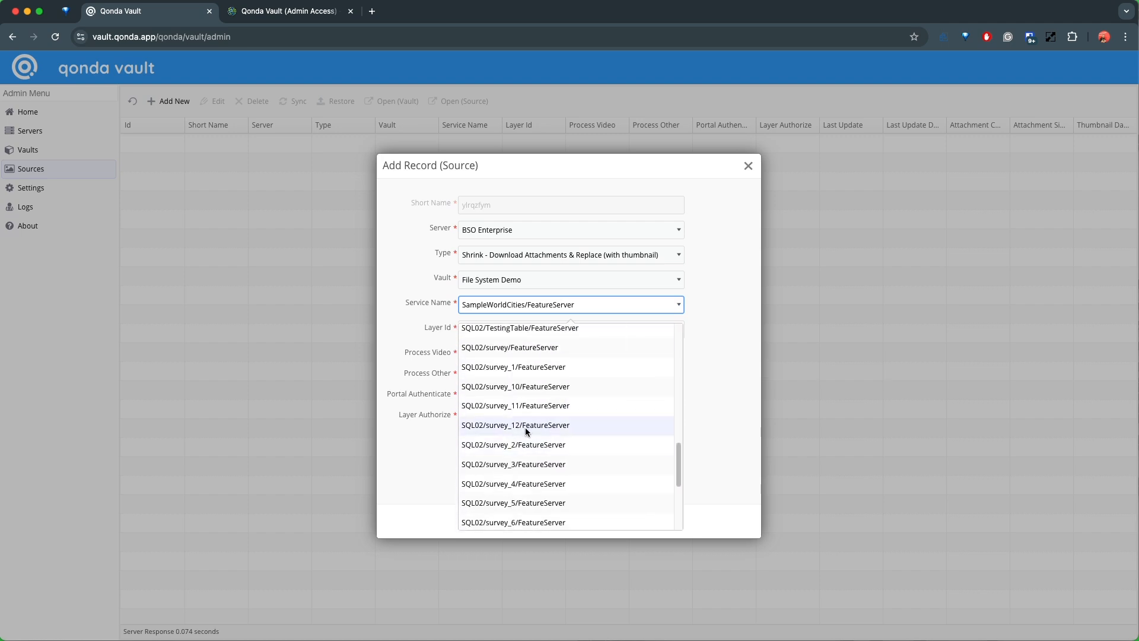
left_click(527, 427)
left_click(679, 329)
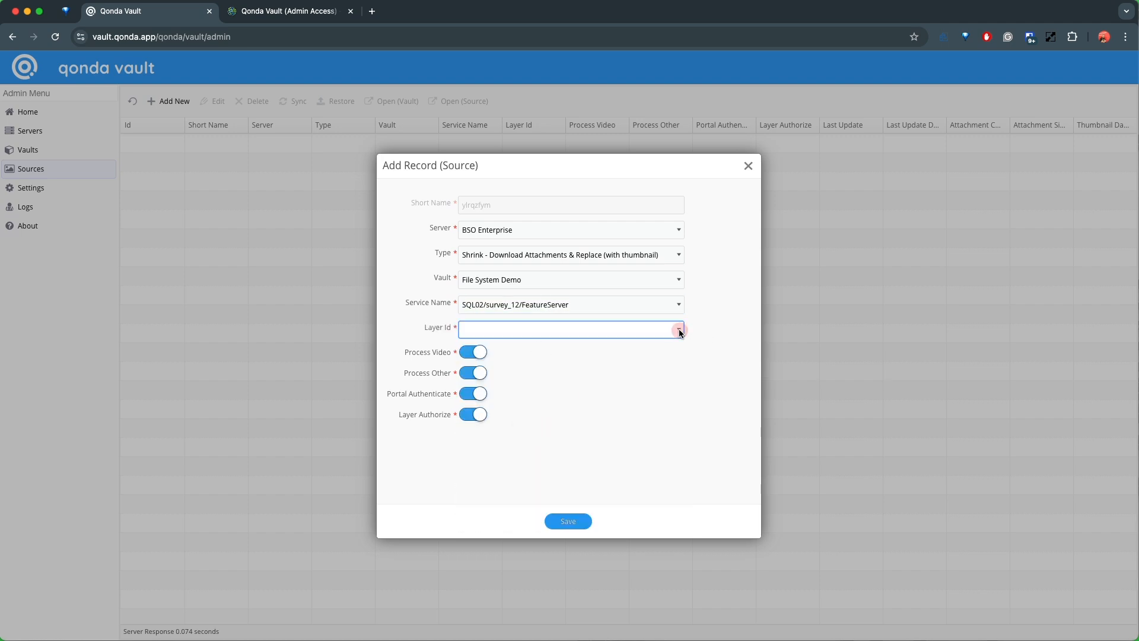
left_click(470, 362)
Turn the Process Video, Process Other and Layer Authorize options off and back on
left_click(471, 357)
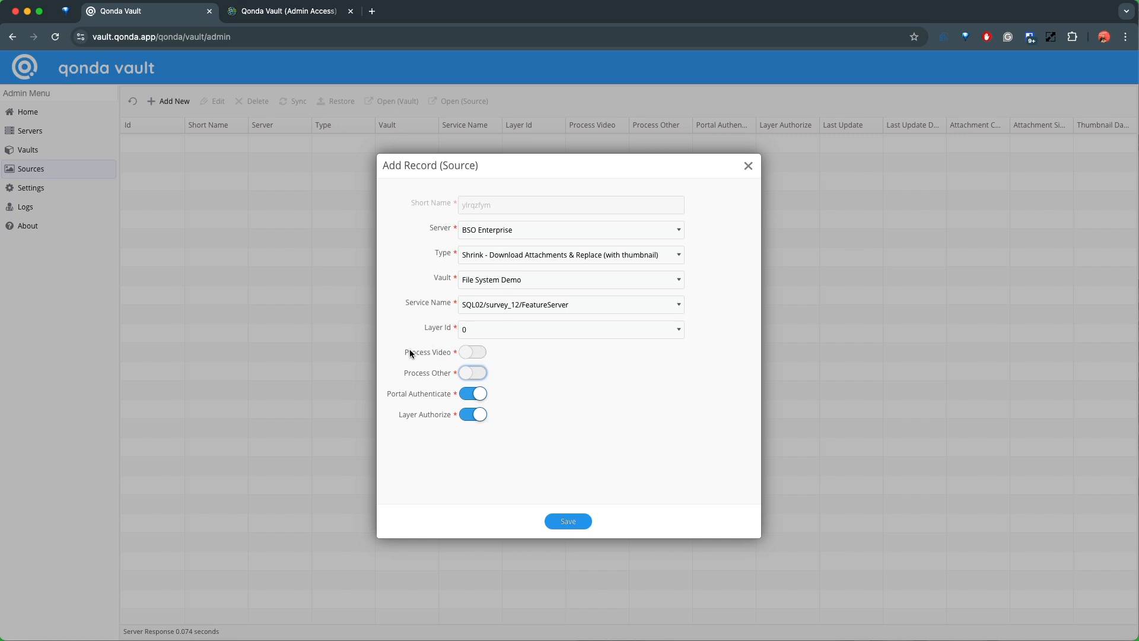
left_click(480, 353)
left_click(477, 373)
left_click(478, 415)
left_click(472, 419)
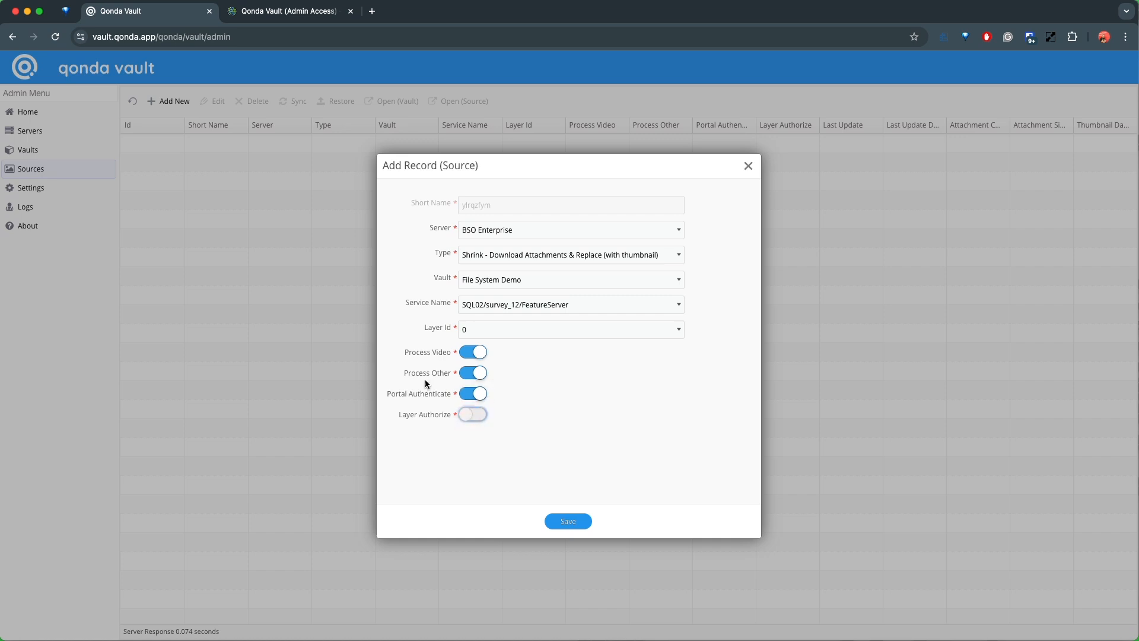
left_click(478, 415)
Save the new source record and refresh the Sources list
left_click(570, 521)
left_click(132, 101)
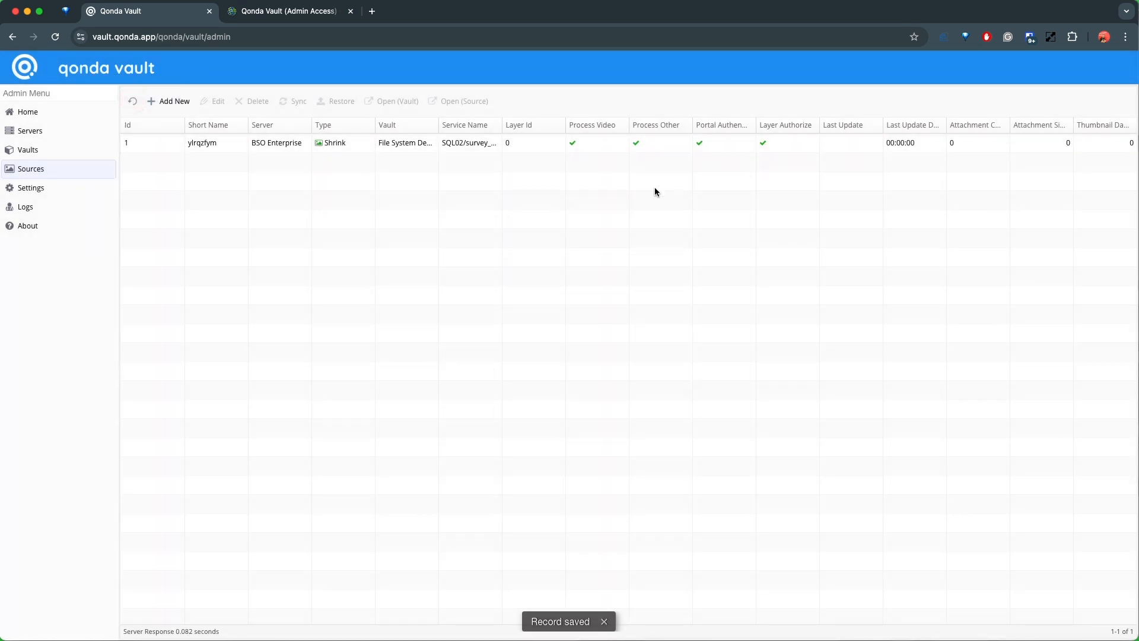
left_click(604, 621)
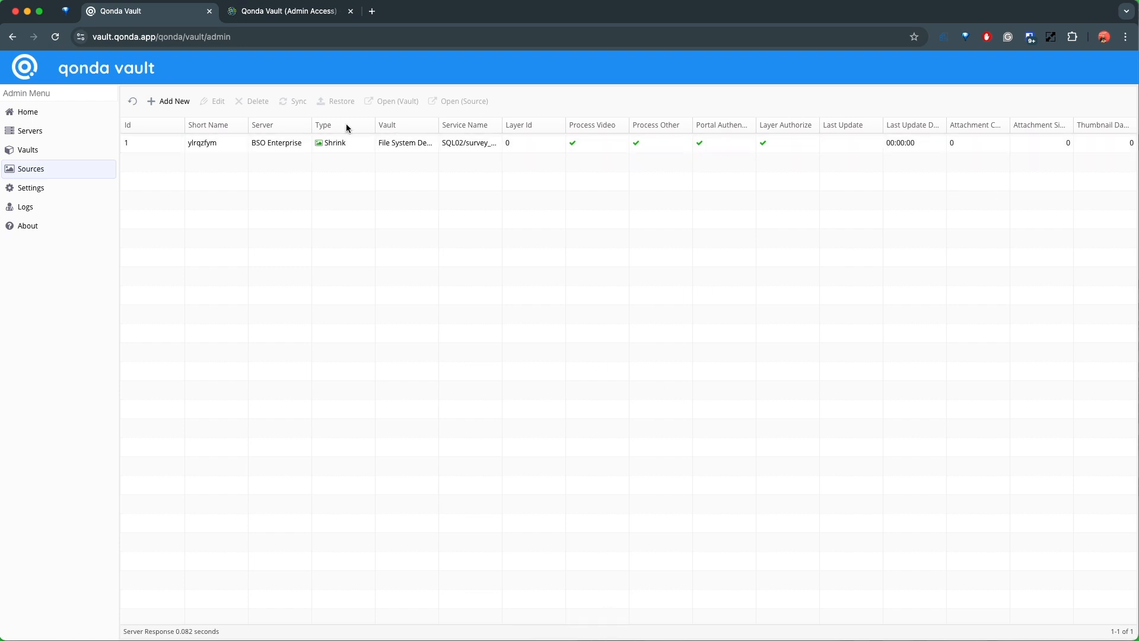
Sync the Shrink source for the BSO Enterprise server and confirm the request
left_click(273, 147)
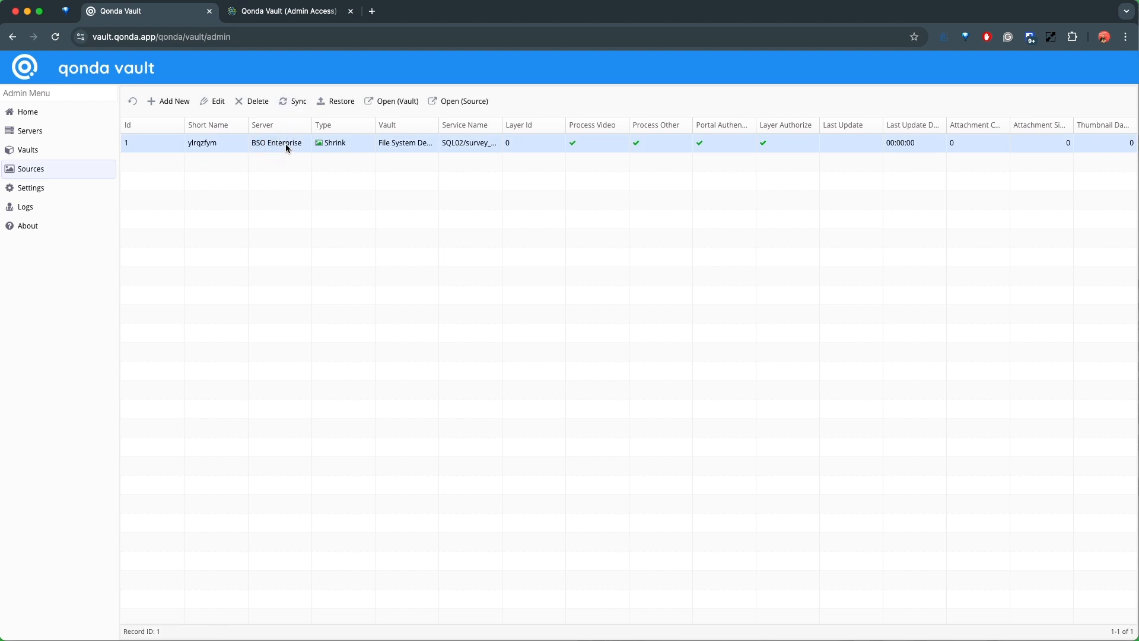
left_click(292, 107)
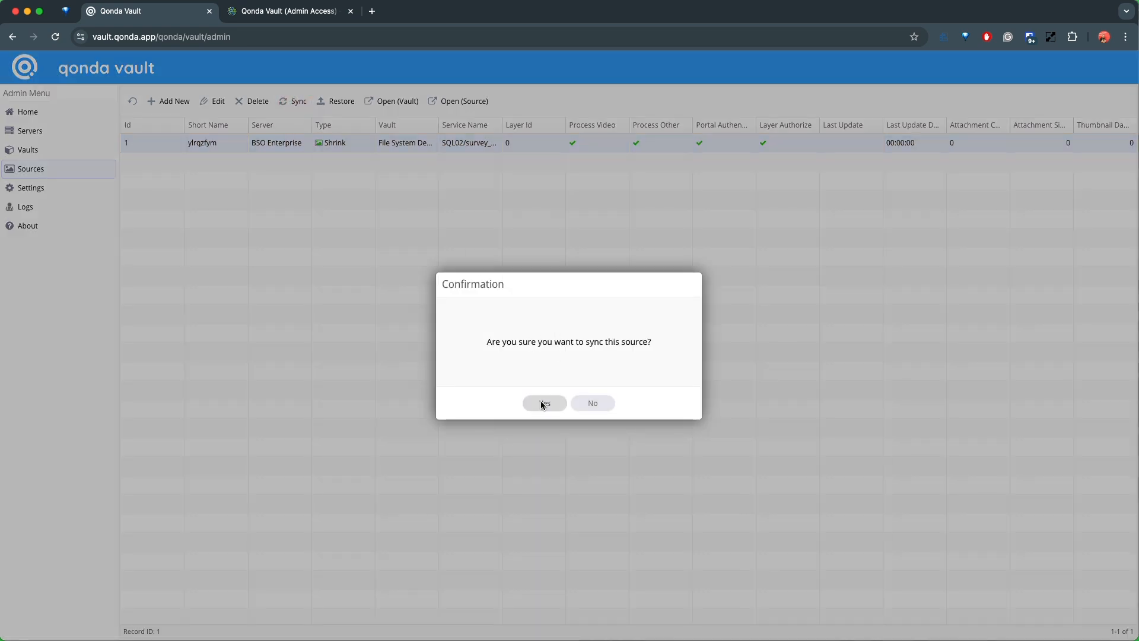
left_click(544, 405)
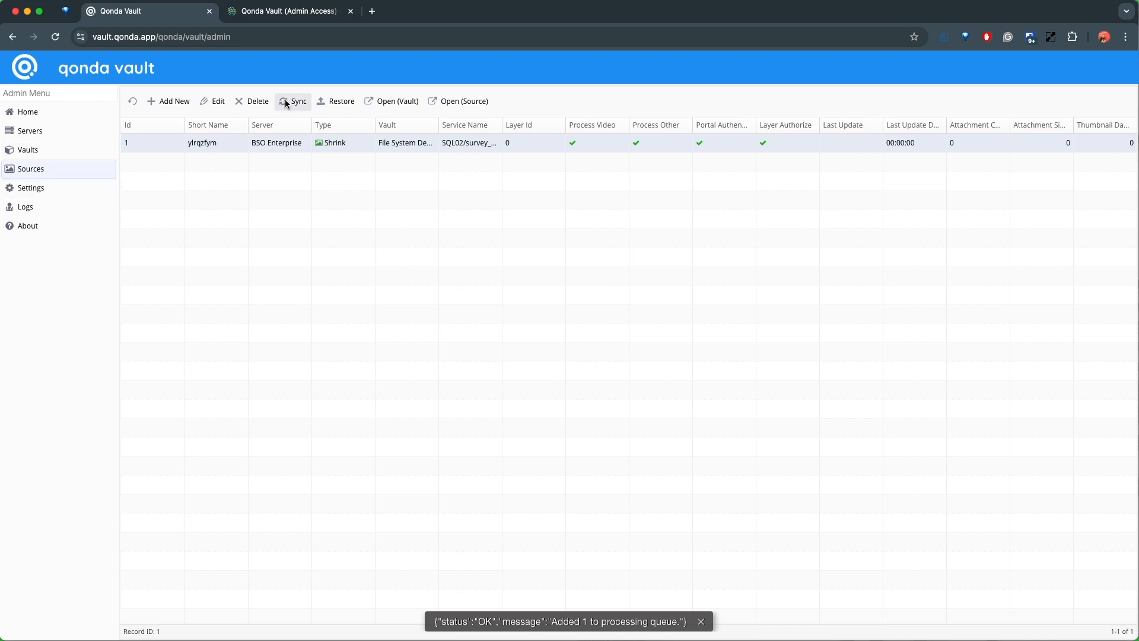
Examine the update_time and update_threads entries in the settings that govern source syncing
left_click(34, 189)
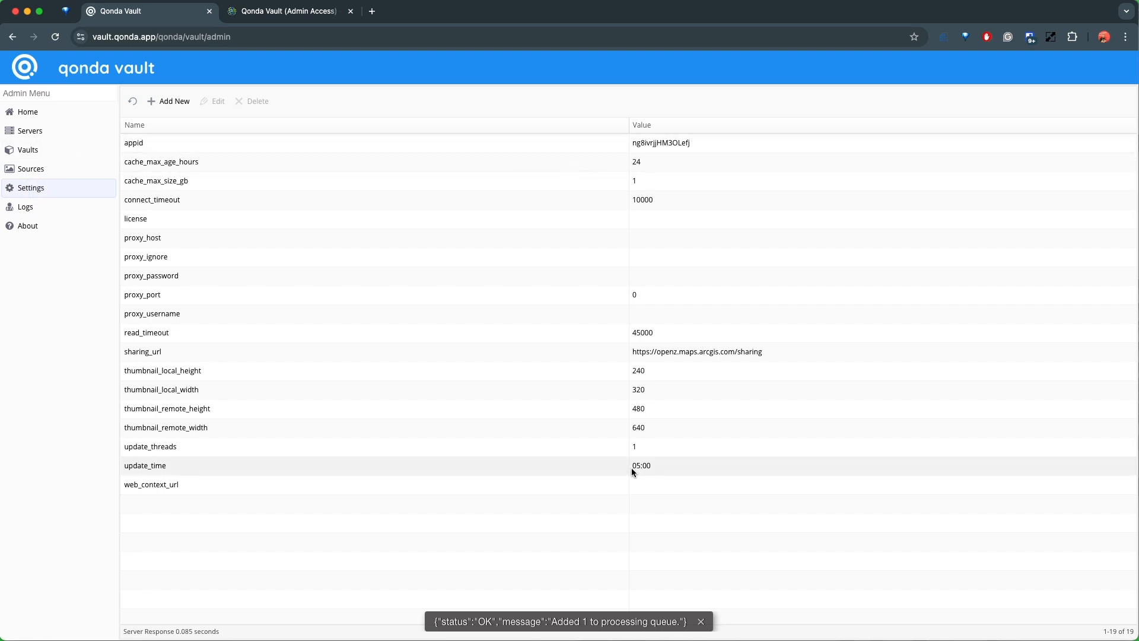
left_click(212, 465)
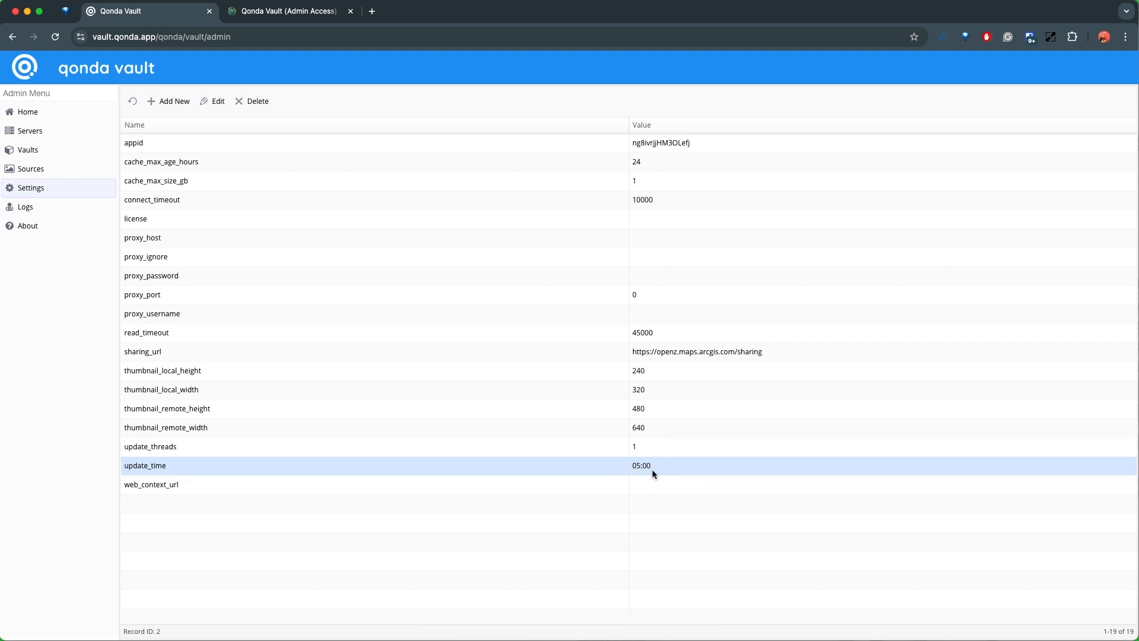
left_click(27, 169)
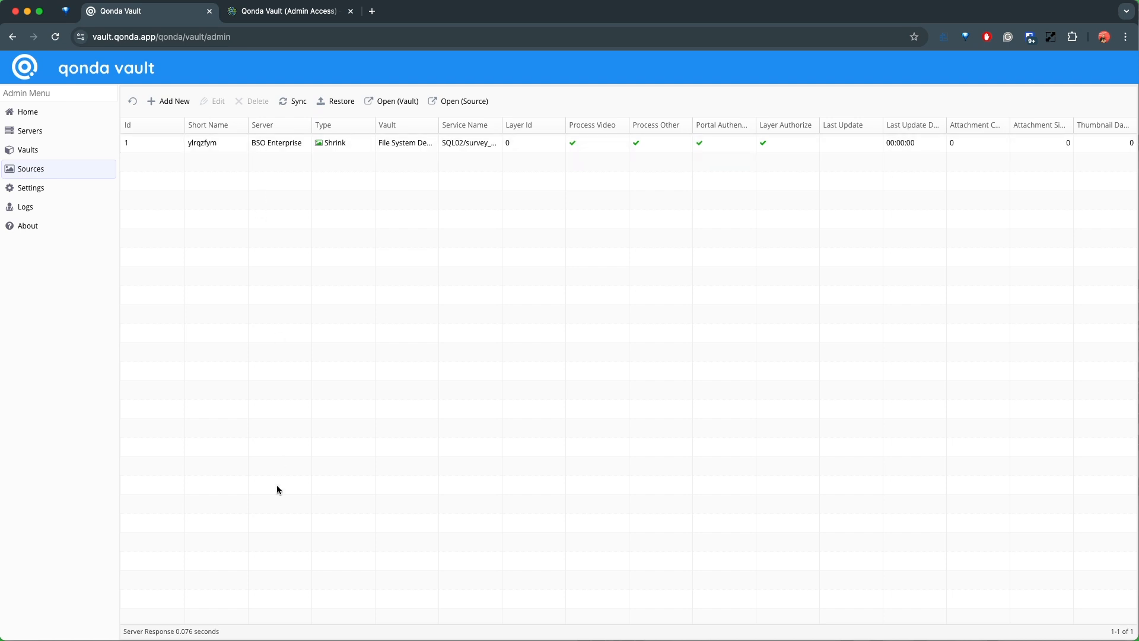
left_click(20, 188)
left_click(670, 447)
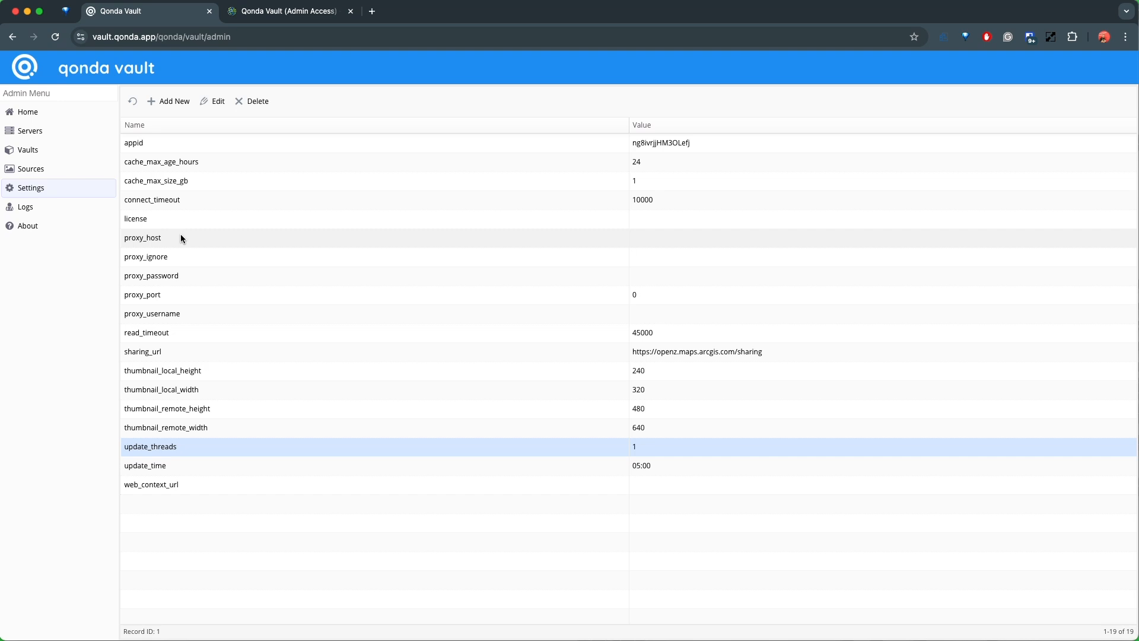
left_click(648, 449, "super")
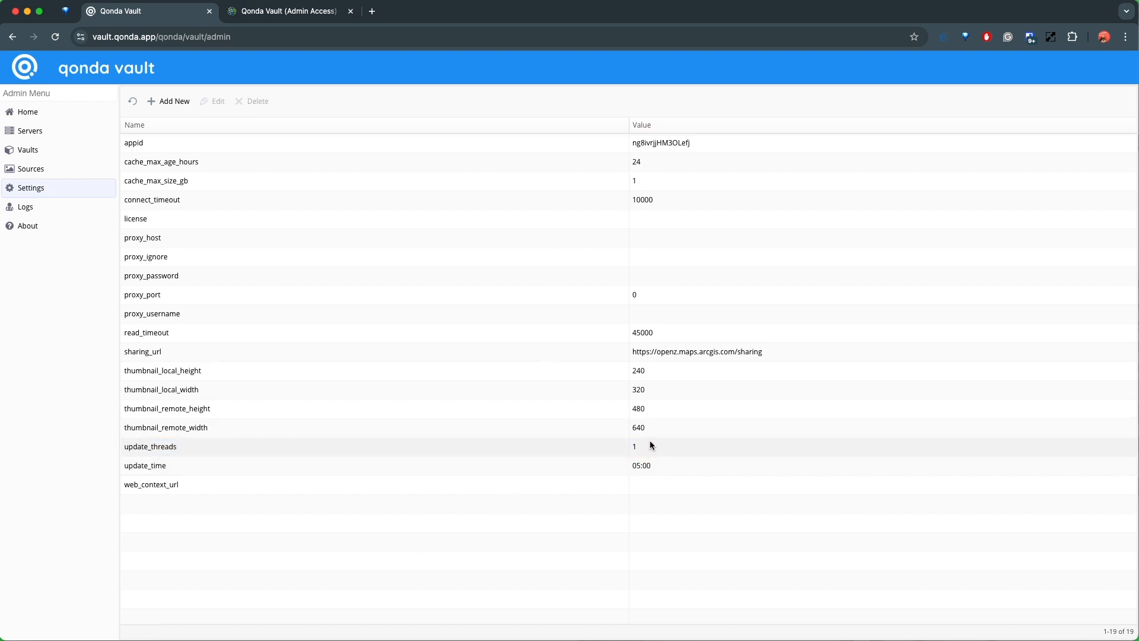
left_click(641, 449)
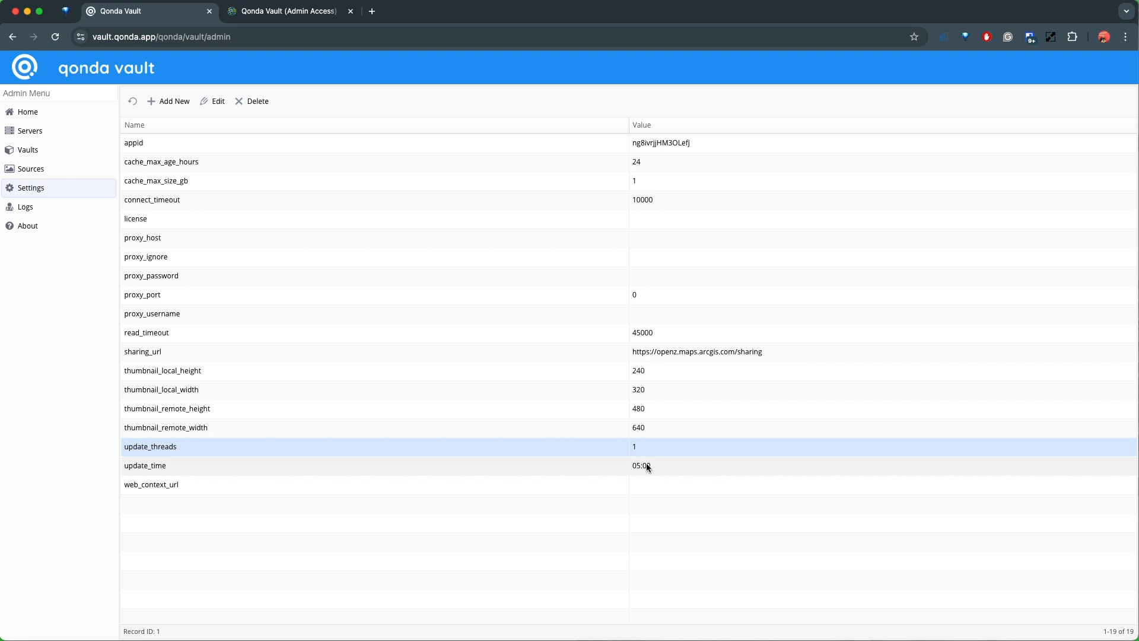
Refresh the Sources list and widen the Last Update column to fit the source's full date and time
left_click(27, 169)
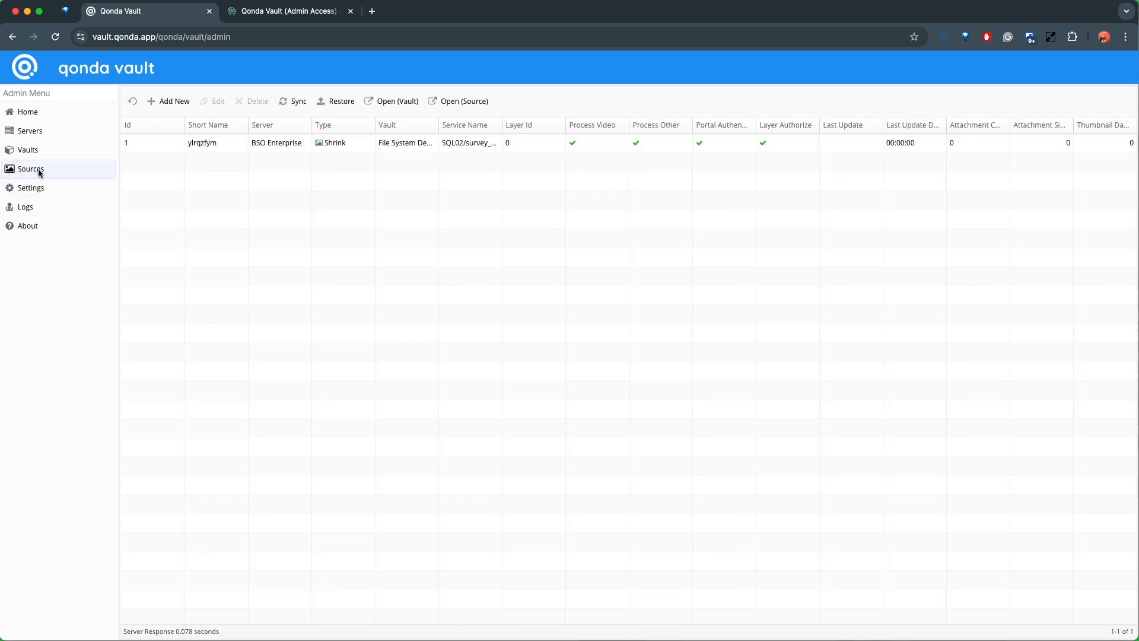
left_click(445, 143)
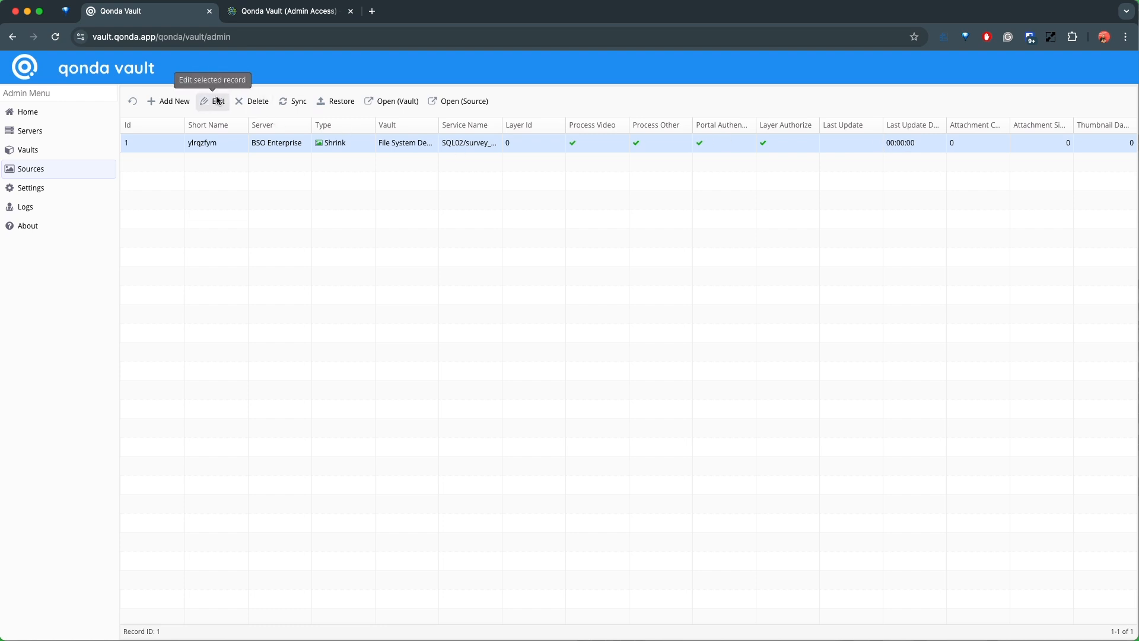
left_click(132, 103)
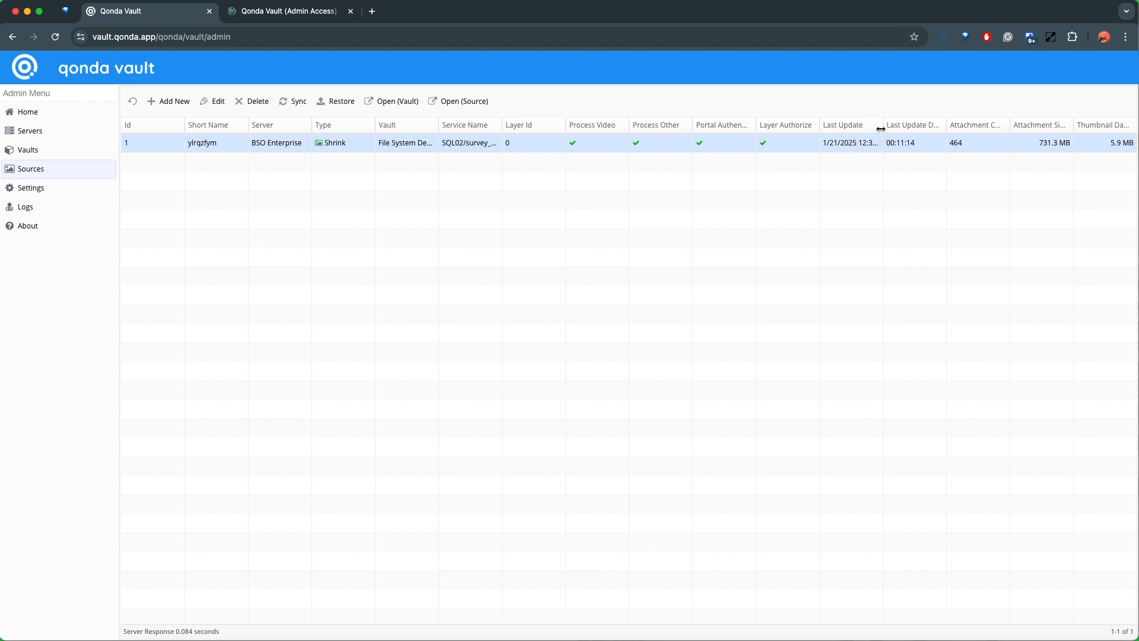
left_click_drag(883, 123, 925, 123)
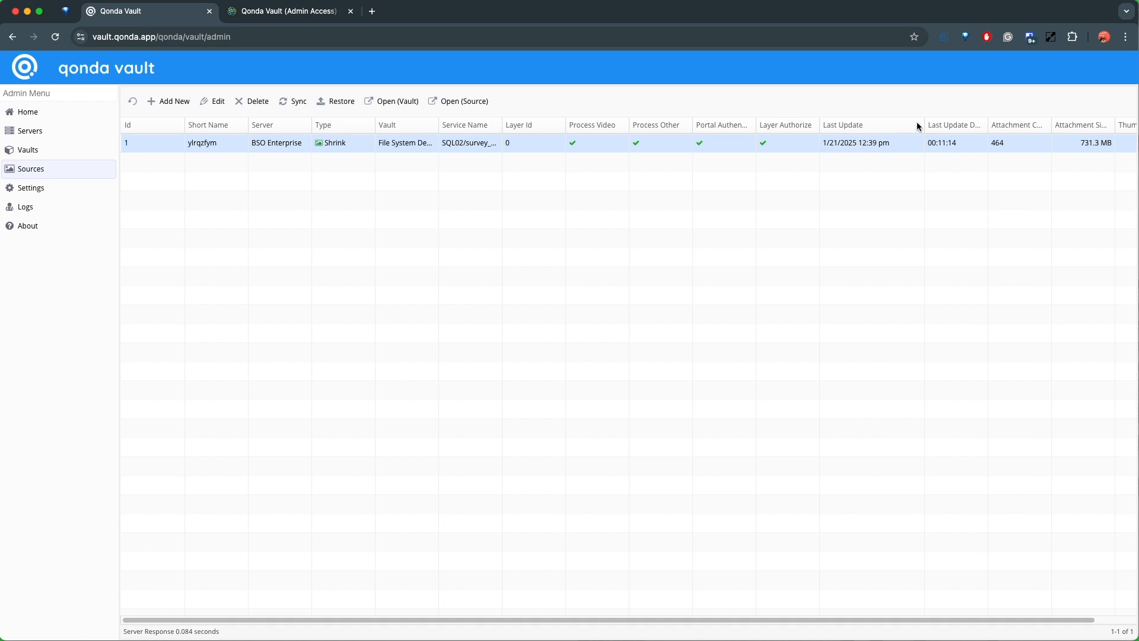
left_click_drag(923, 125, 896, 125)
left_click(923, 145)
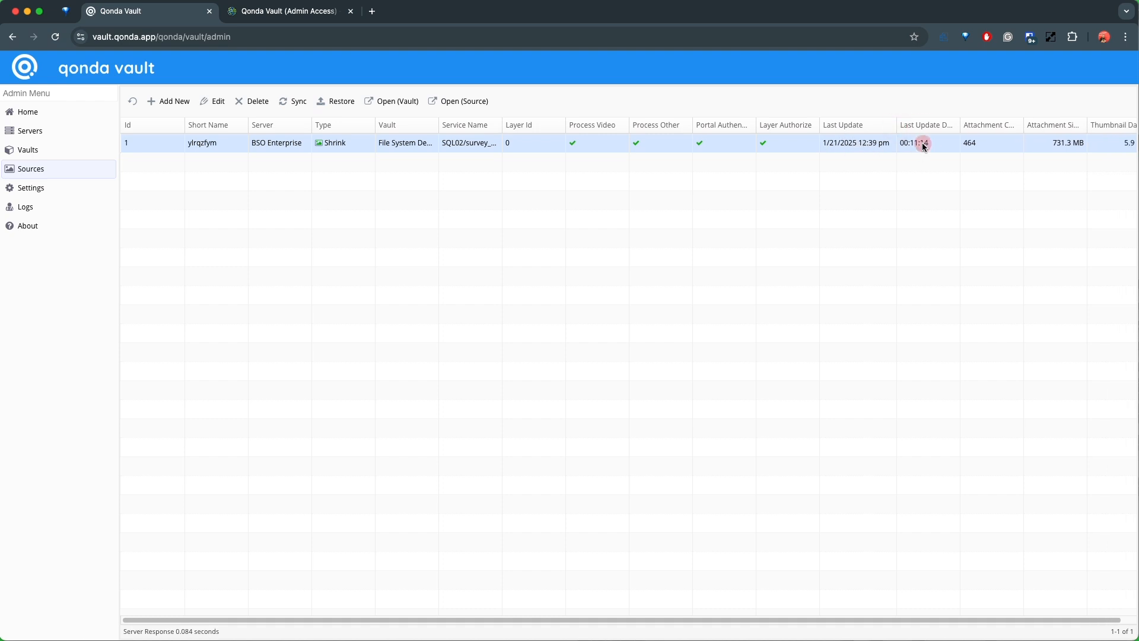
left_click(911, 145)
right_click(862, 127)
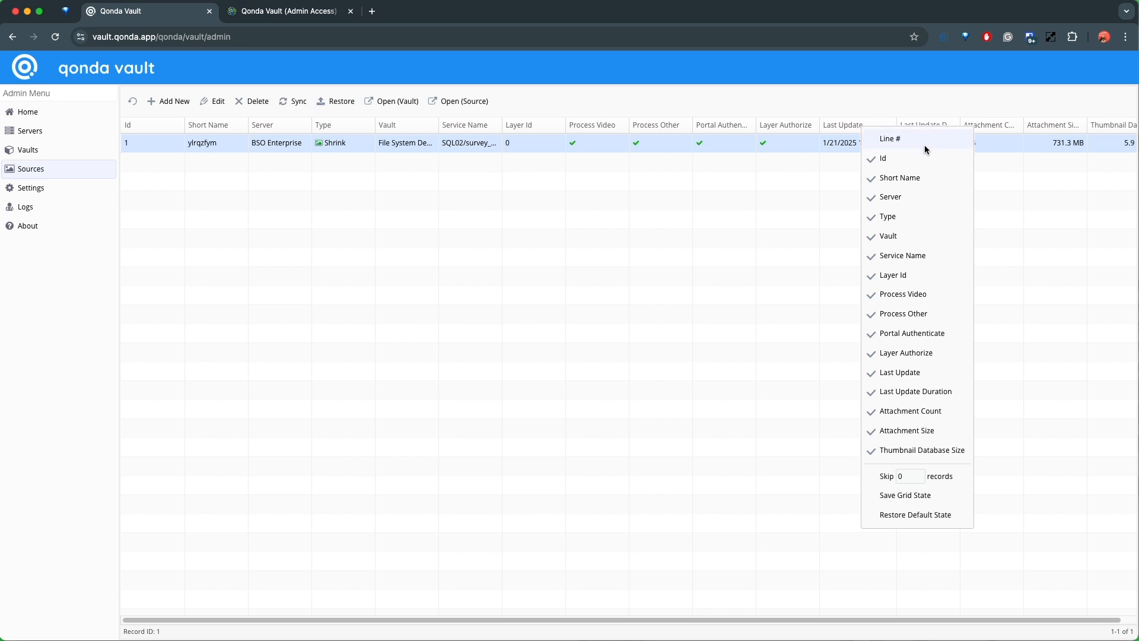
left_click(899, 260)
left_click(985, 98)
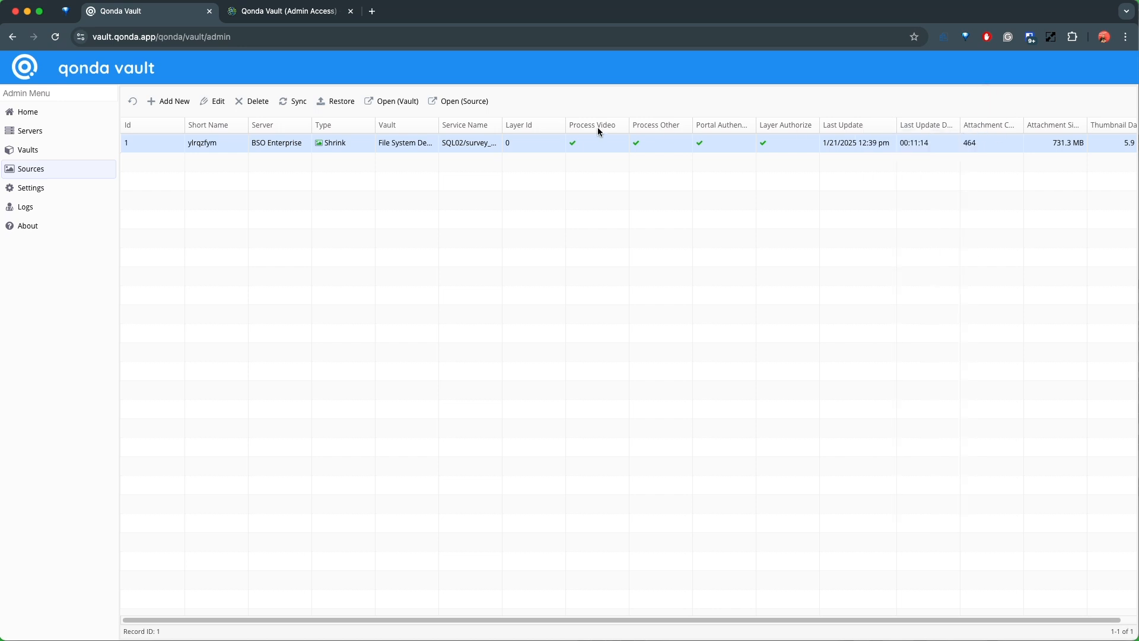
Adjust the Attachment Count, Attachment Size and Thumbnail Database Size column widths so all three fit in the Sources list
left_click_drag(1023, 121, 1051, 122)
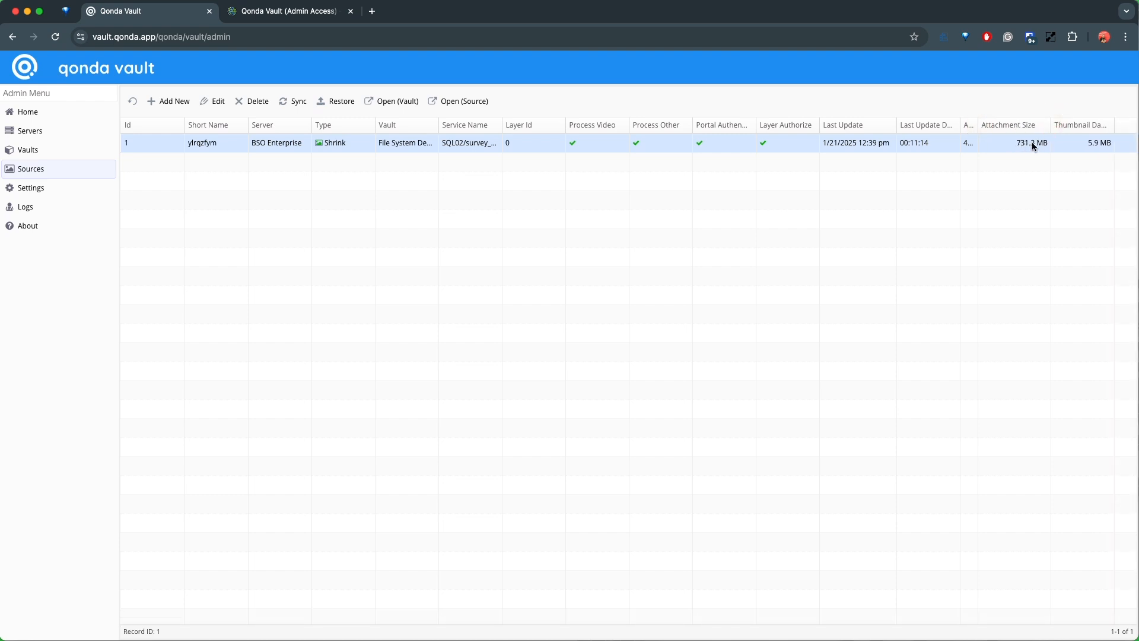
left_click_drag(1115, 123, 1124, 124)
mouse_move(977, 124)
left_mouse_down()
mouse_move(1032, 120)
mouse_move(989, 129)
left_mouse_up()
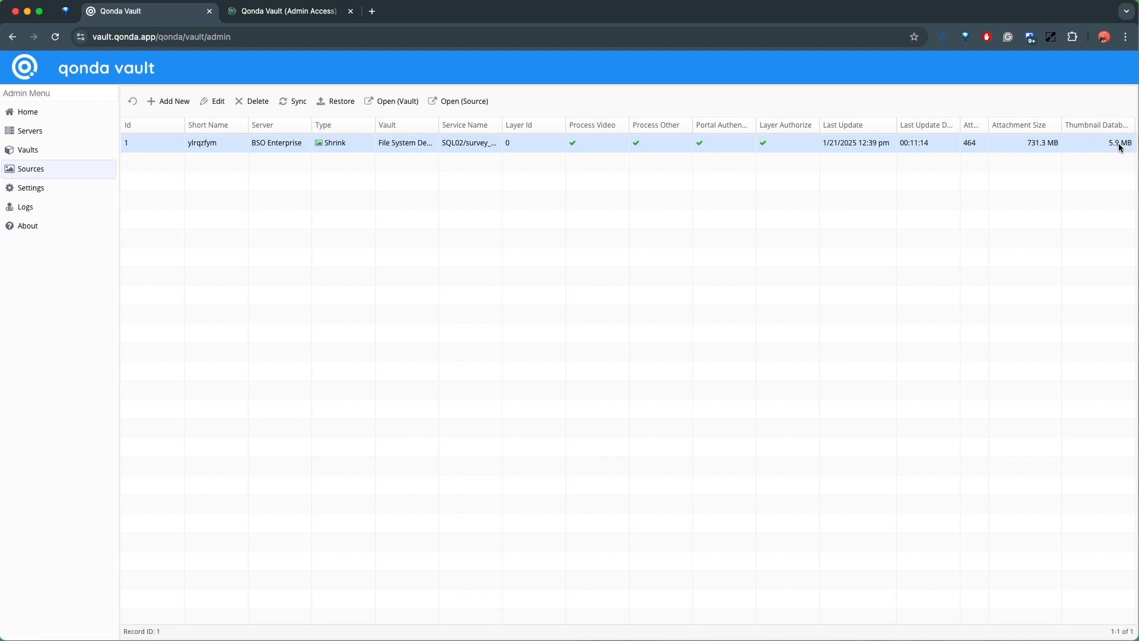
Open the vault viewer for the Shrink source and allow Qonda Vault to access the ArcGIS Enterprise account
left_click(615, 109)
left_click(466, 165)
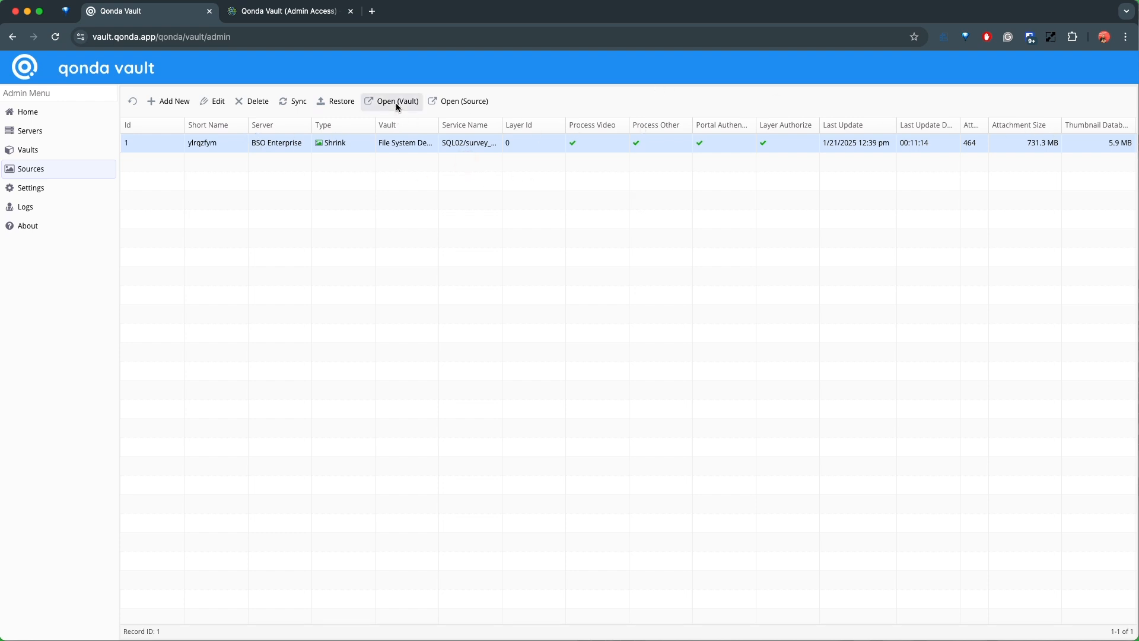
left_click(215, 144)
left_click(225, 145)
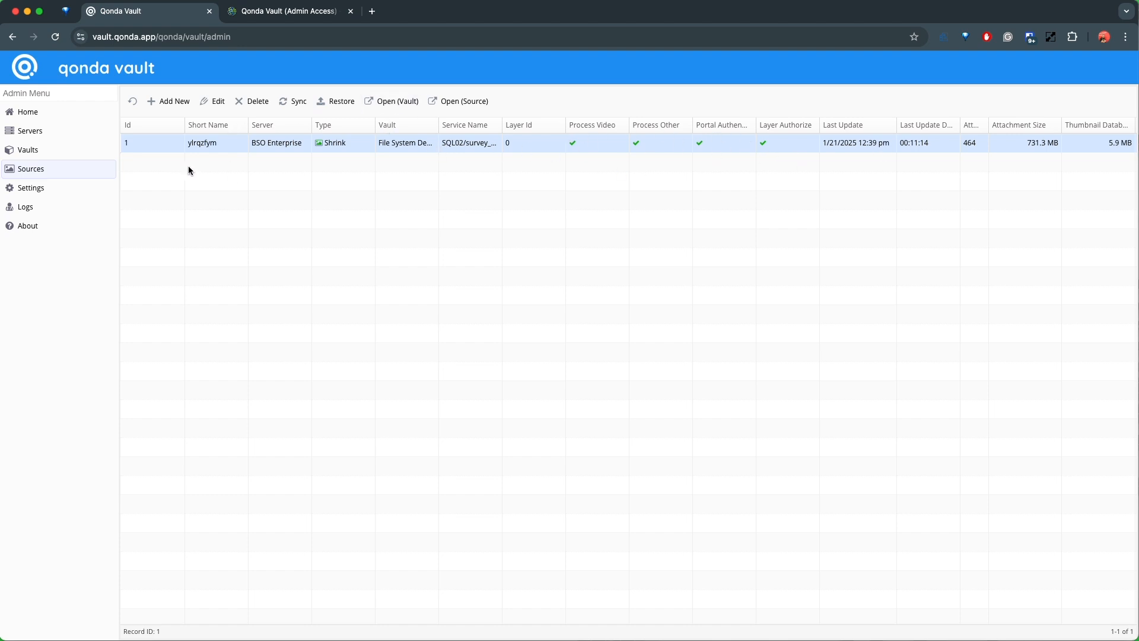
left_click(389, 104)
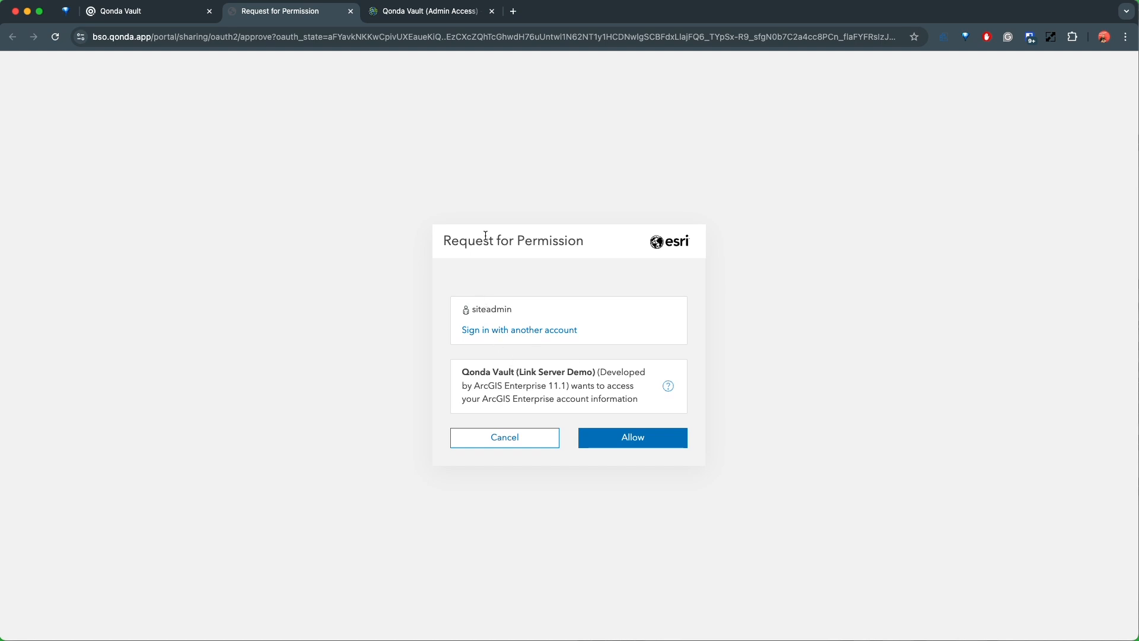
left_click(638, 442)
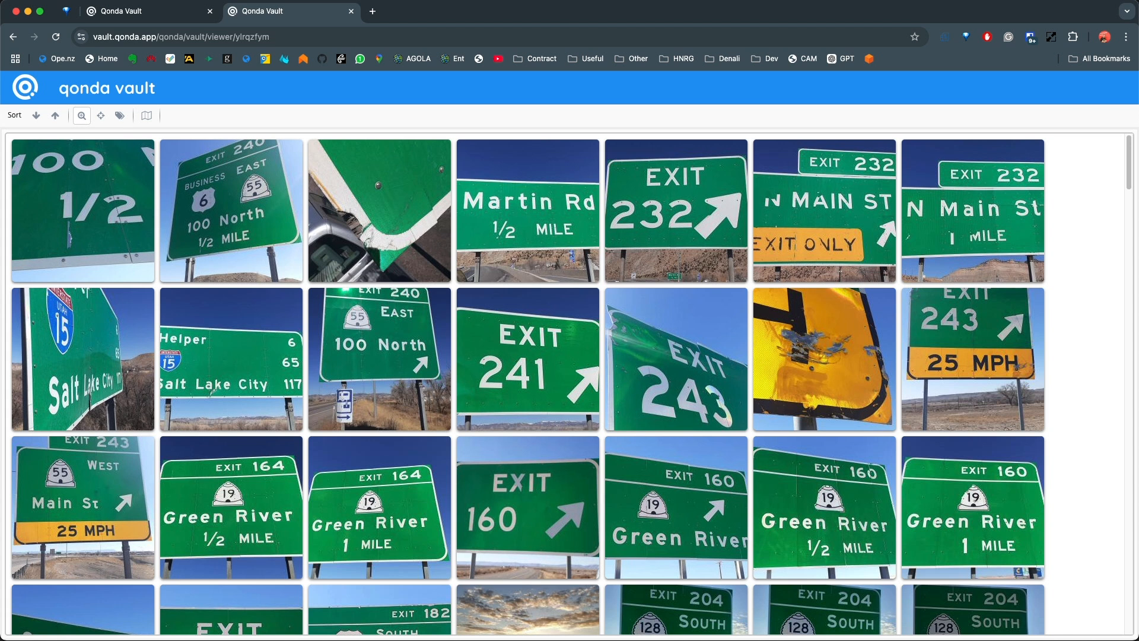
Look through the road sign thumbnails in the vault gallery down to the last one and return to the start
scroll(528, 384, "down", 12)
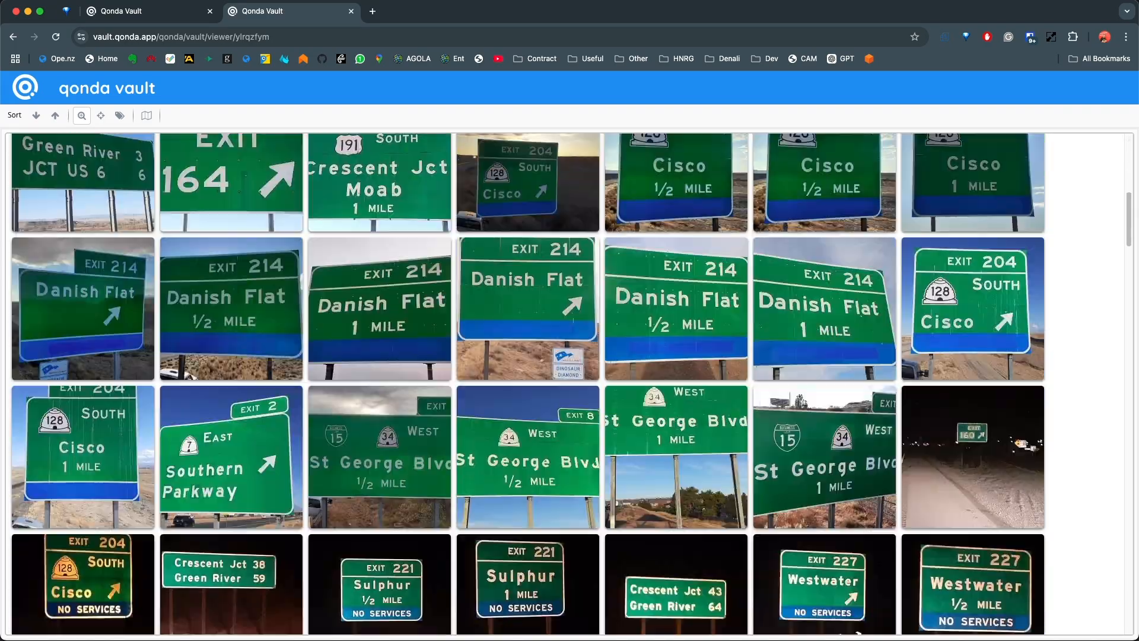
scroll(528, 385, "down", 15)
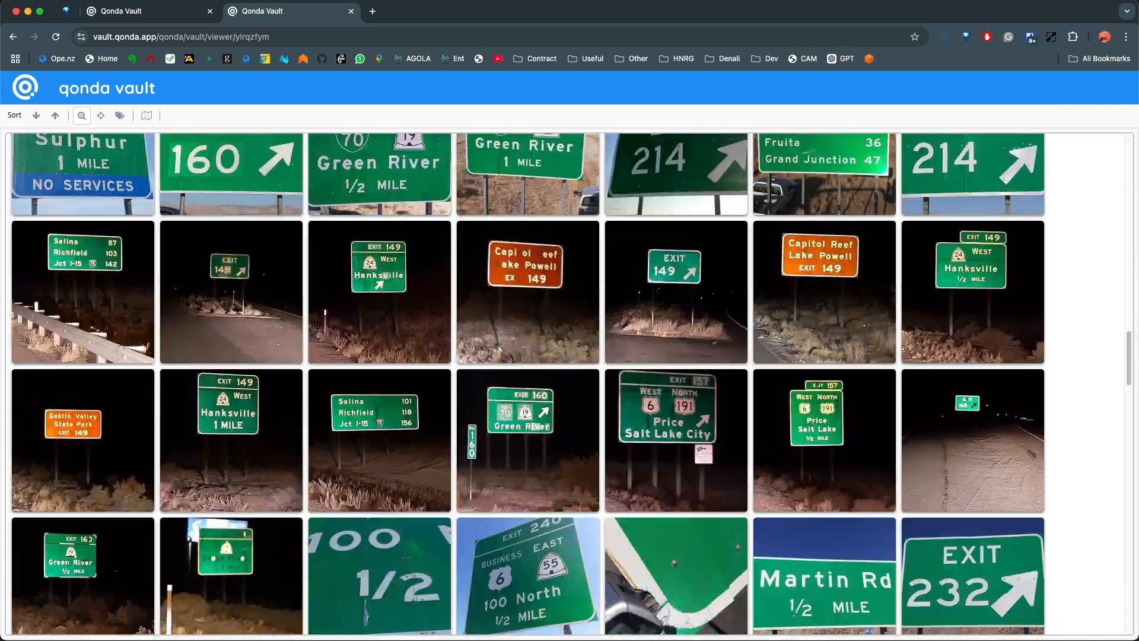
scroll(528, 384, "down", 15)
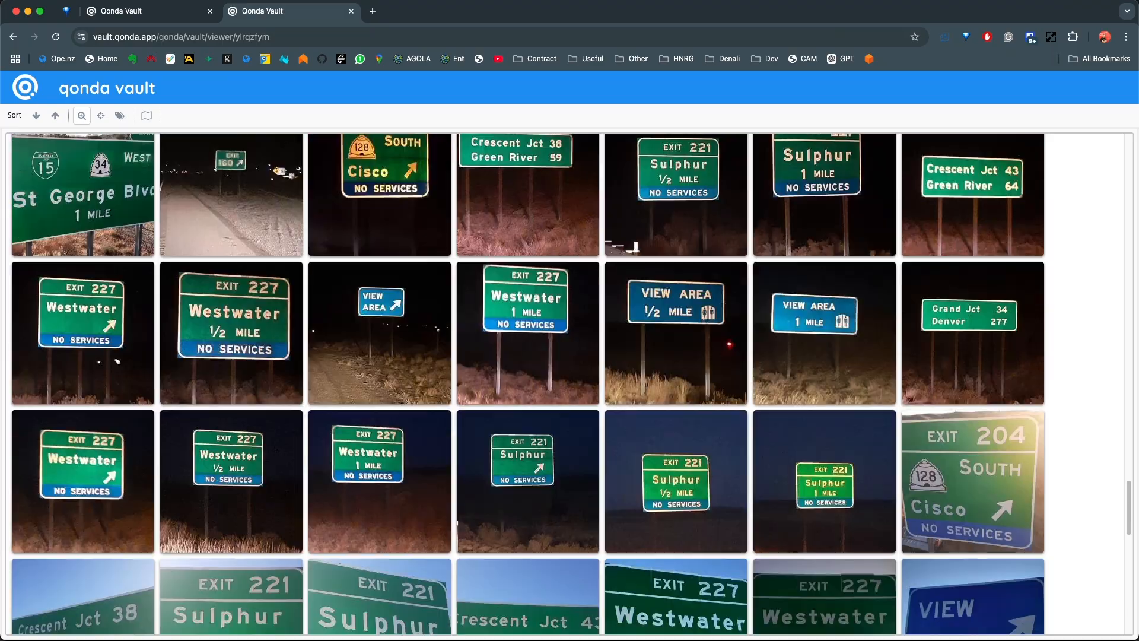
scroll(528, 385, "down", 15)
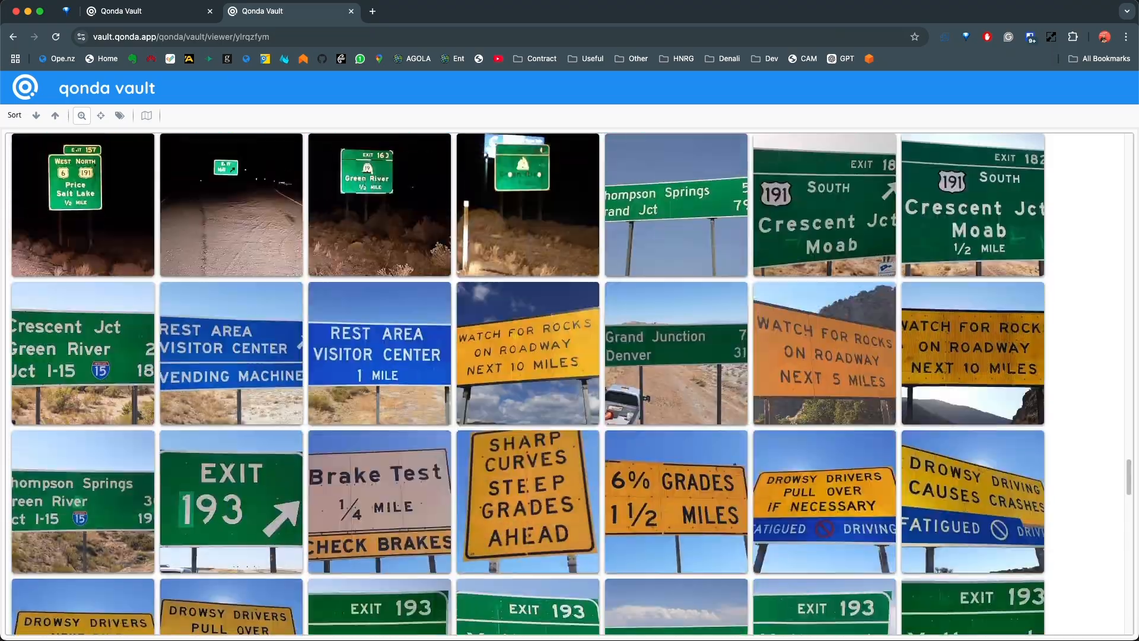
scroll(528, 384, "down", 15)
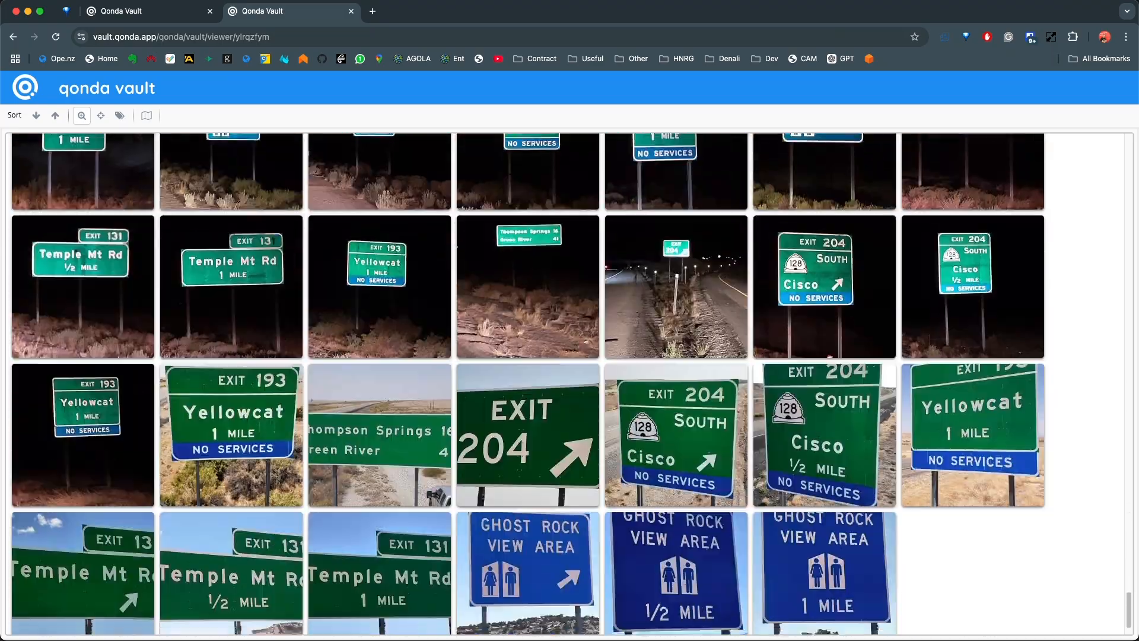
scroll(528, 384, "up", 20)
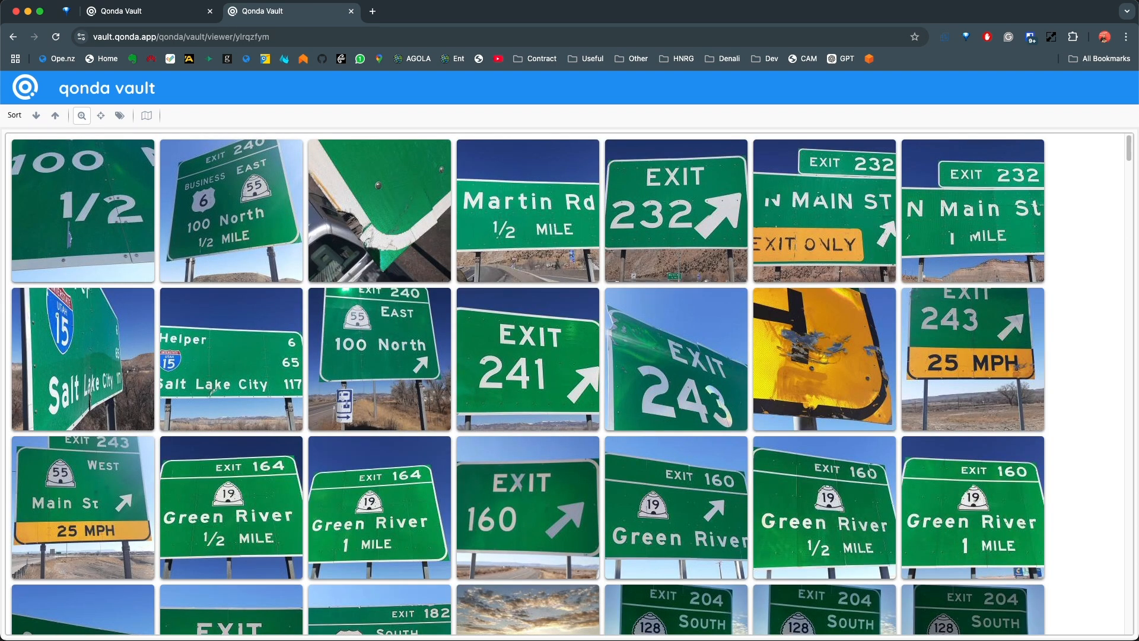
Try both sort directions on the gallery thumbnails twice, returning to the original order
left_click(55, 115)
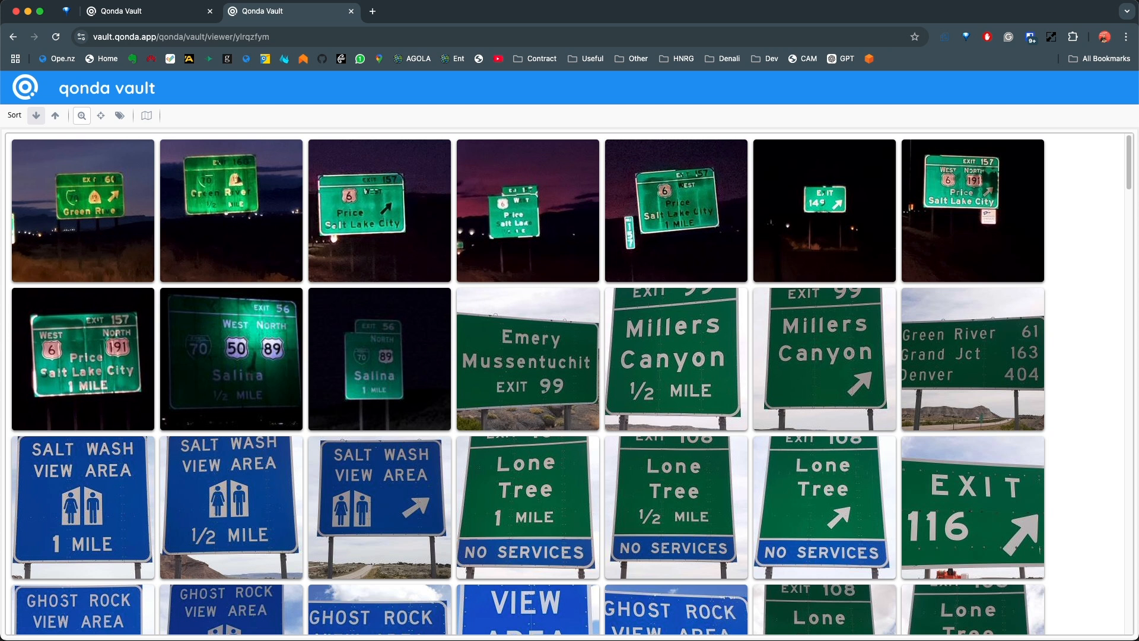
left_click(36, 115)
left_click(55, 115)
left_click(36, 115)
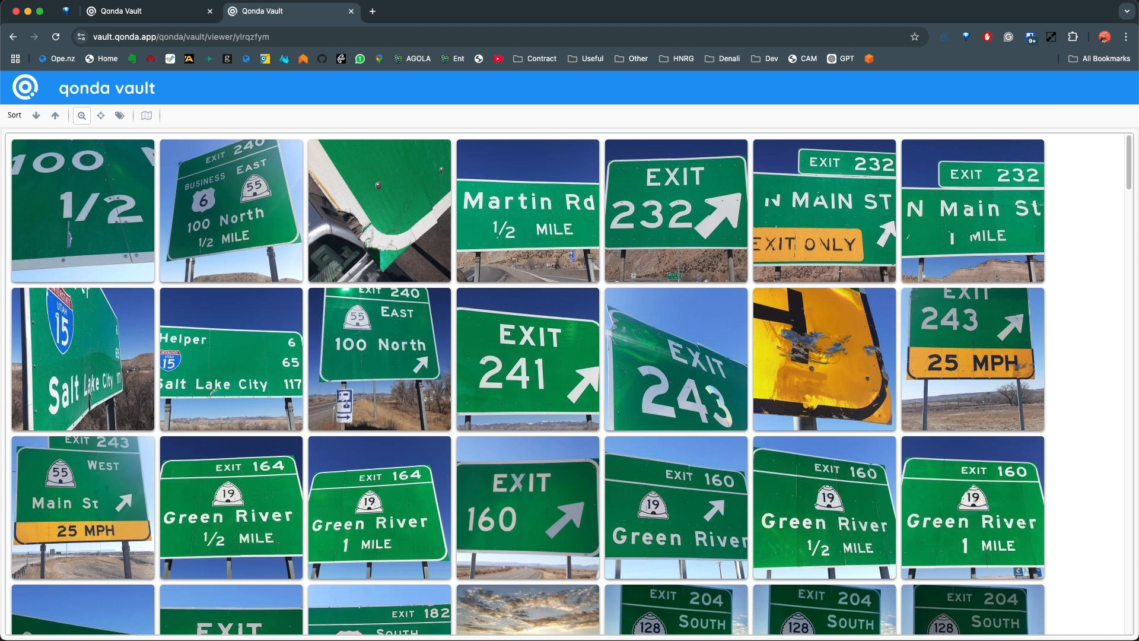
Open the damaged yellow sign's image, inspect its scratches and screws up close, and close the image popup
left_click(825, 358)
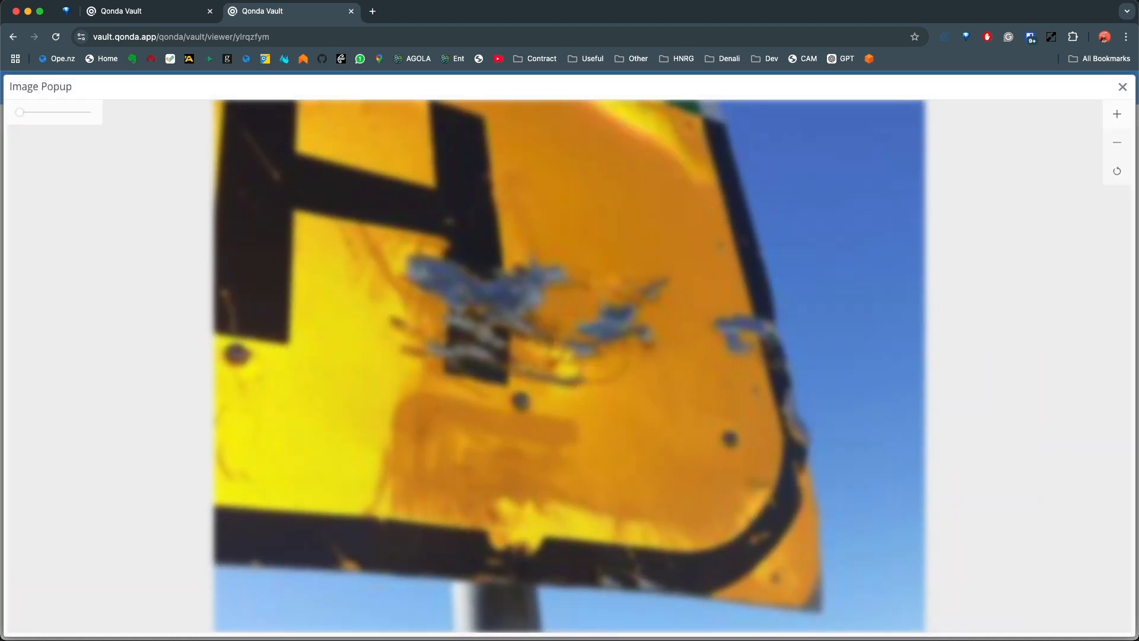
scroll(522, 402, "up", 10)
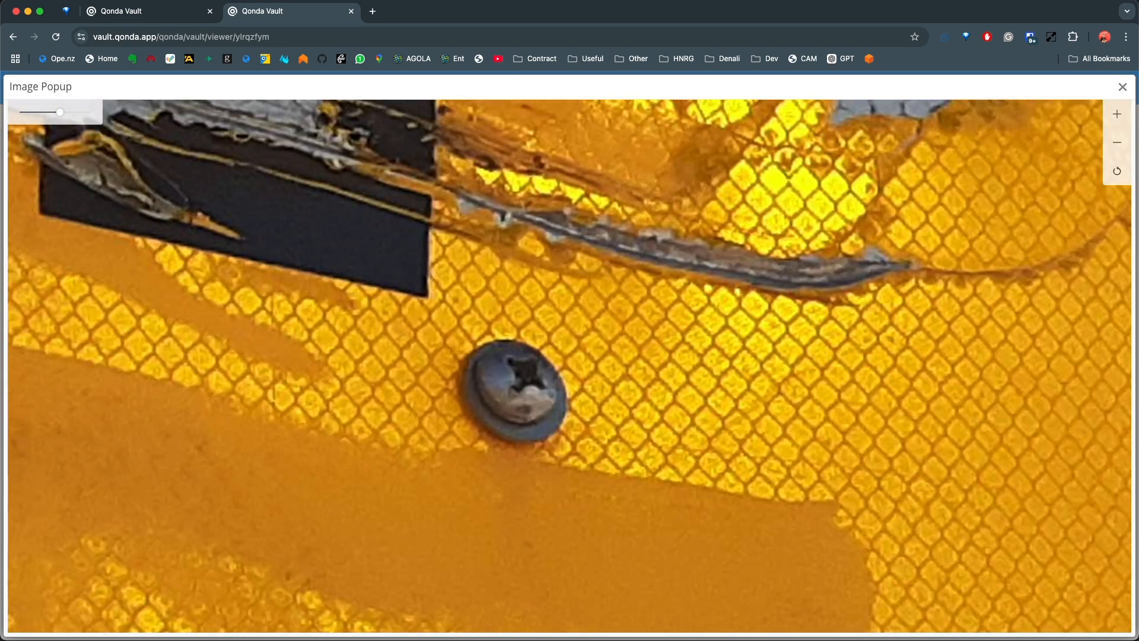
left_click_drag(670, 264, 675, 430)
left_click_drag(661, 243, 729, 406)
left_click_drag(717, 226, 730, 374)
left_click_drag(878, 276, 531, 142)
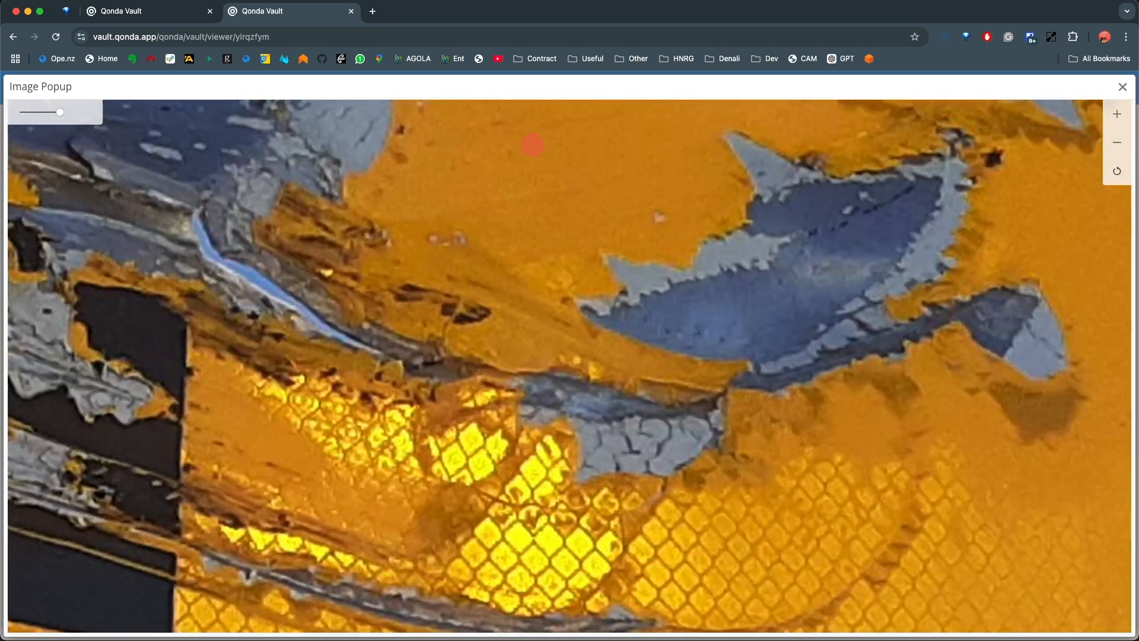
left_click_drag(643, 420, 773, 208)
left_click_drag(585, 439, 791, 188)
scroll(590, 279, "down", 10)
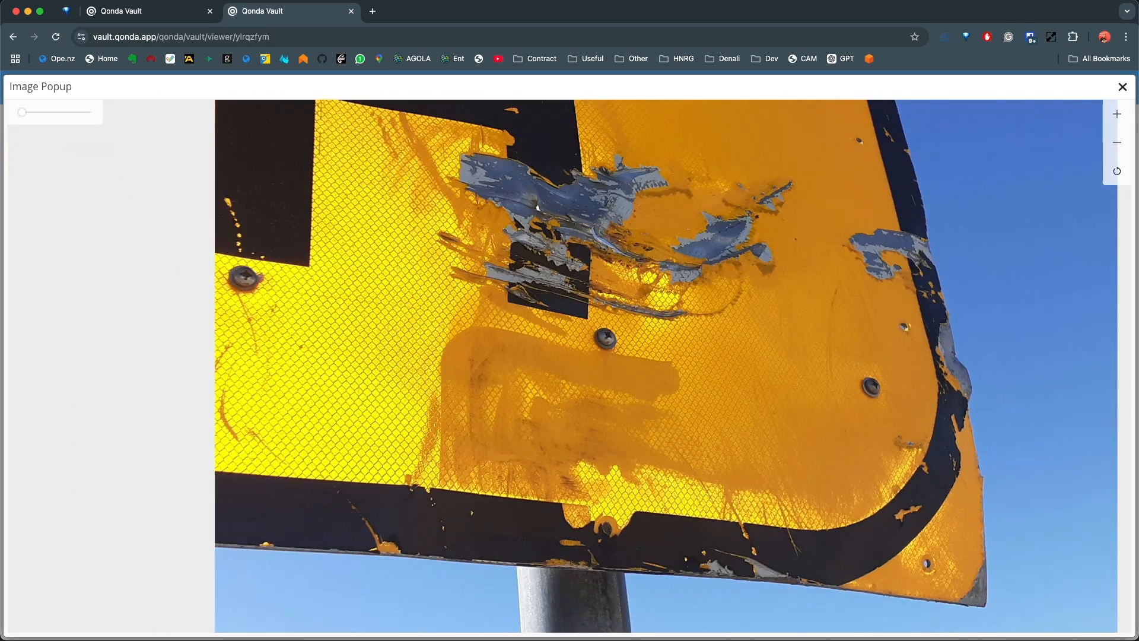
left_click(1122, 86)
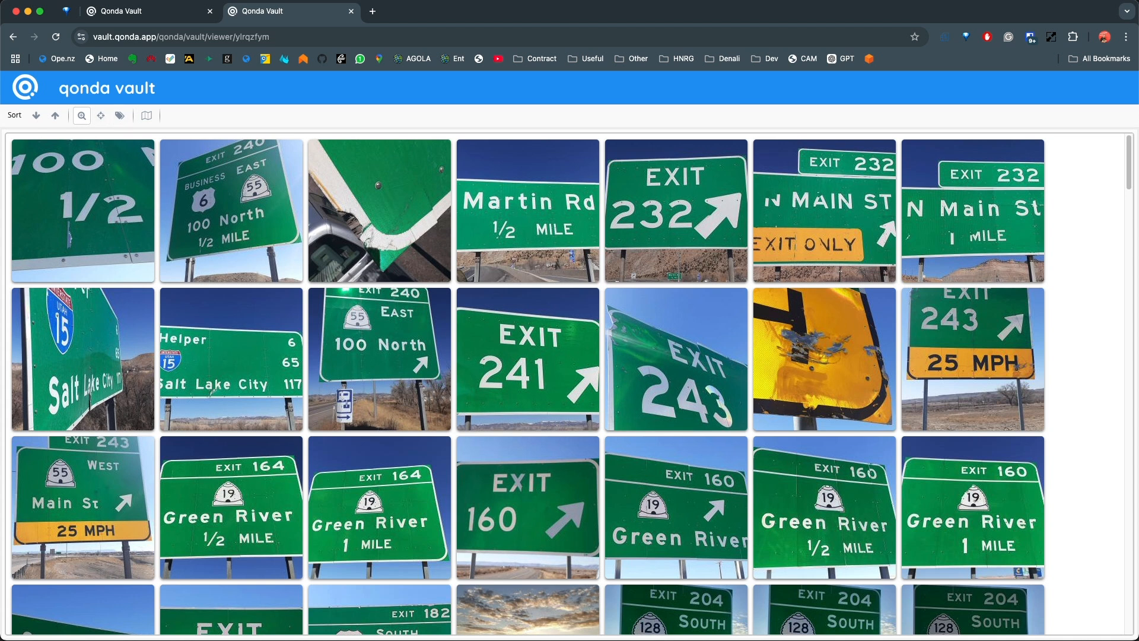
Show the map beside the gallery and view the image of the isolated marker north of the main route, closing its popup
left_click(146, 116)
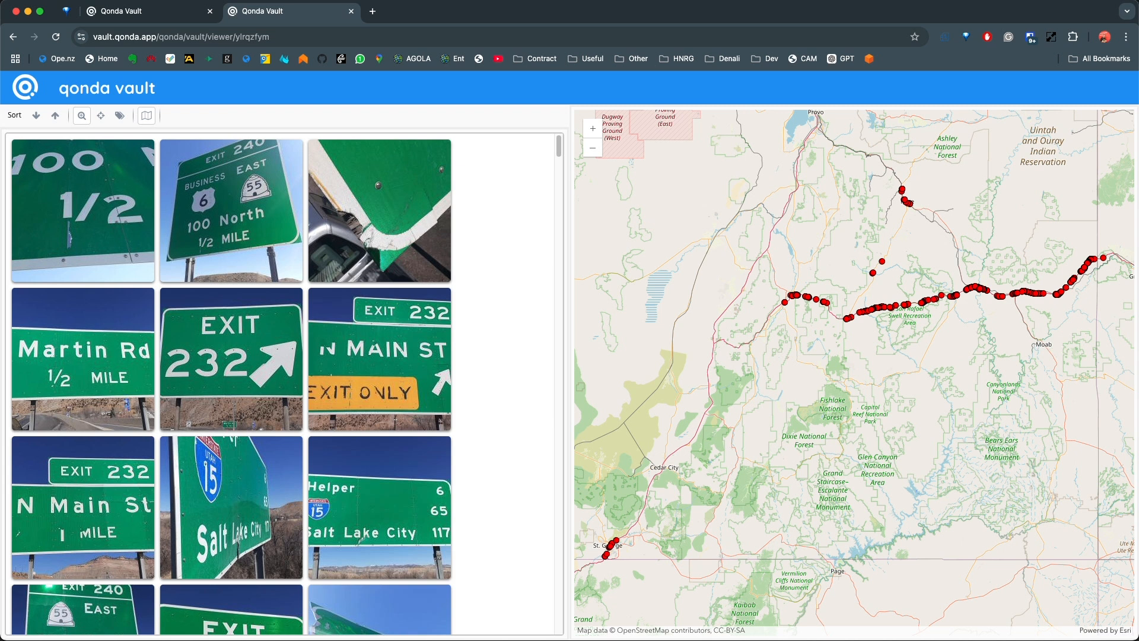
left_click(882, 261)
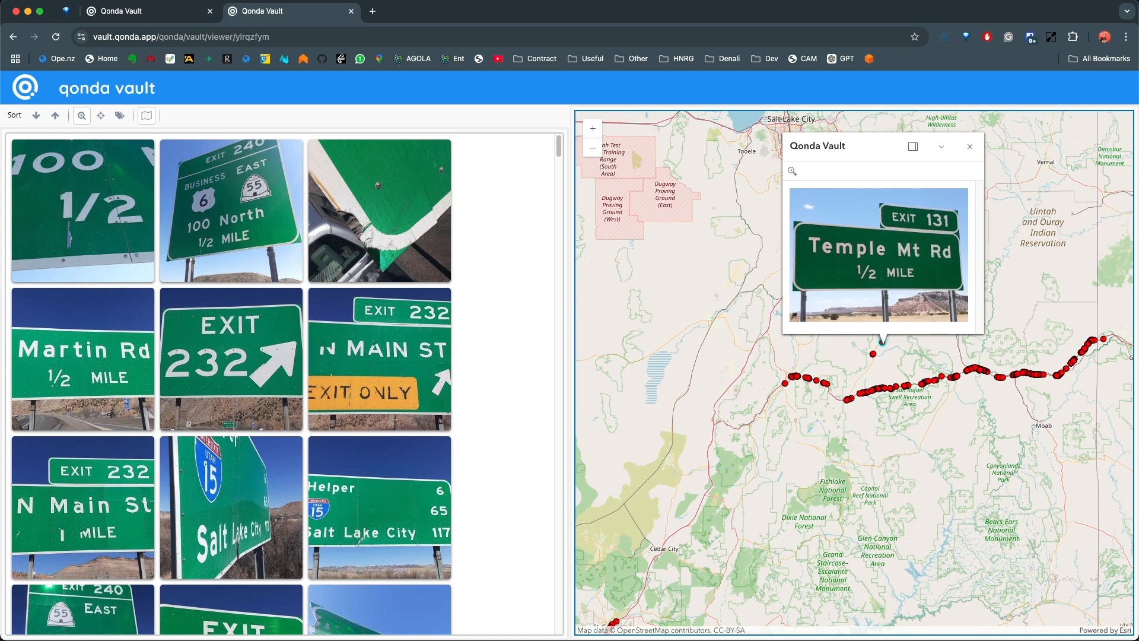
left_click(970, 147)
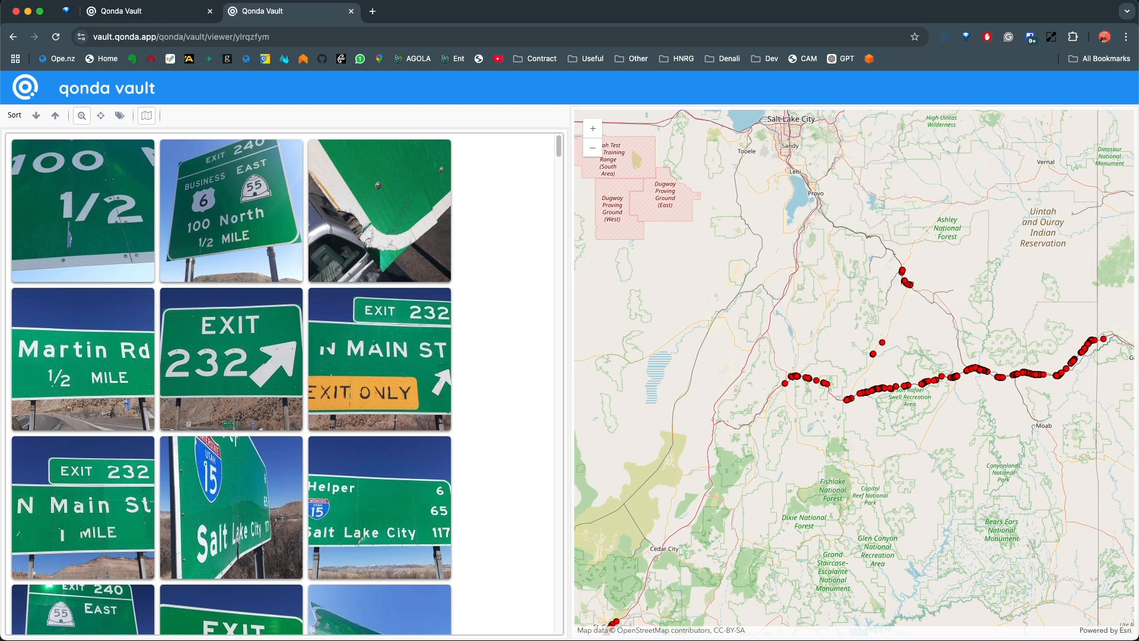
Locate the N Main St Exit 232 sign and the Helper distance sign on the map from their thumbnails, and close the popup
left_click(101, 115)
left_click(381, 350)
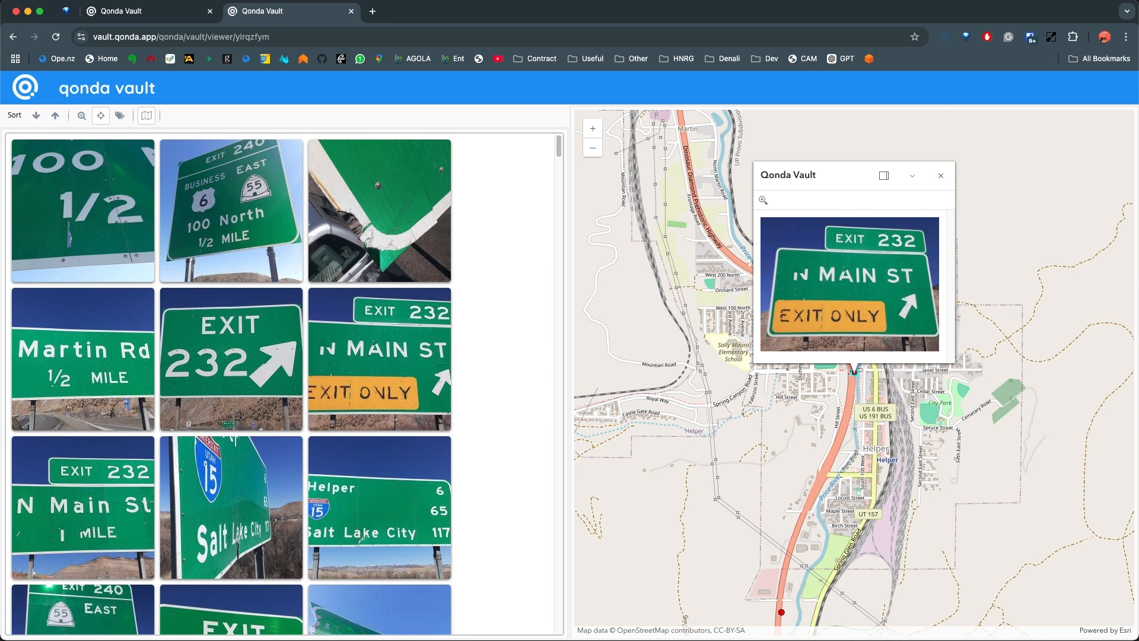
left_click(385, 457)
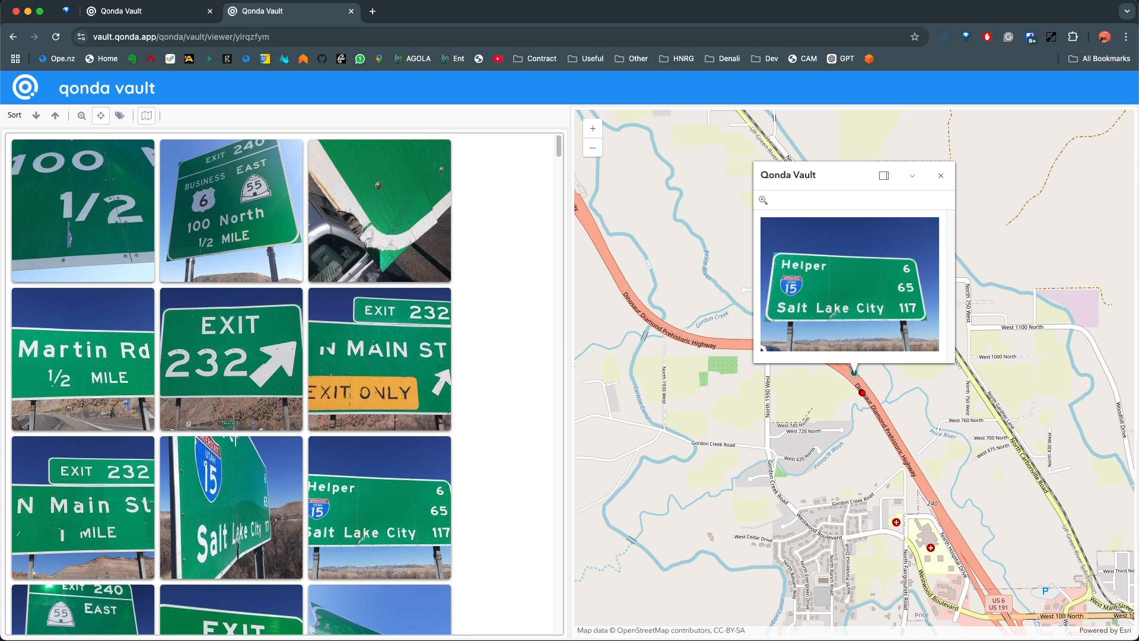
left_click(941, 175)
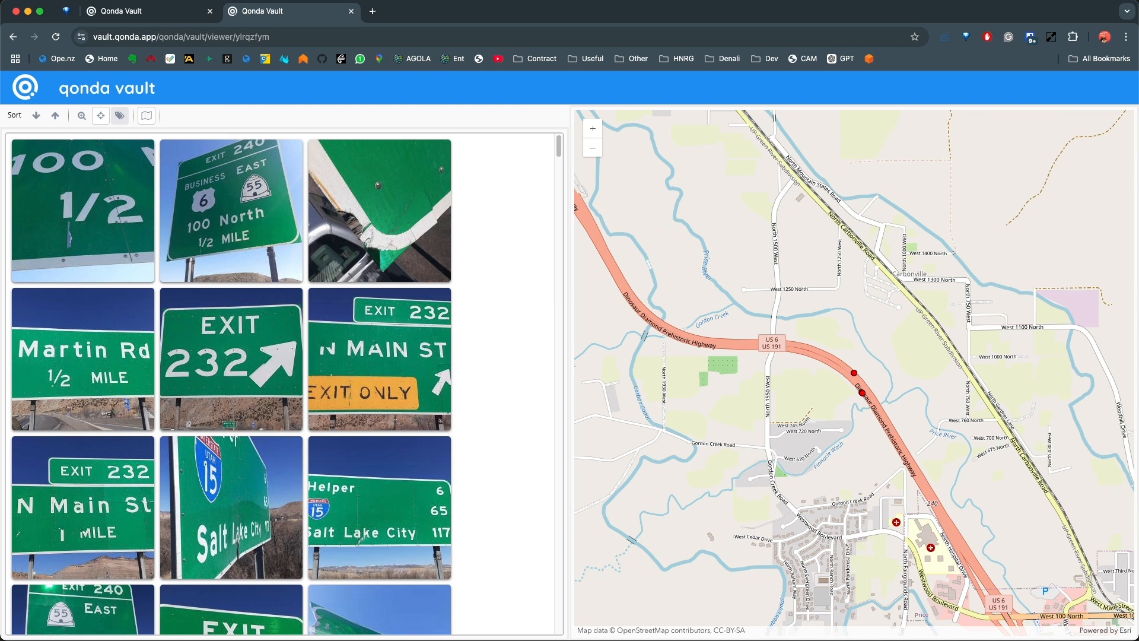
Switch to tagging mode and save the tags "exit" and "232" on the Exit 232 arrow sign image
left_click(120, 115)
left_click(223, 345)
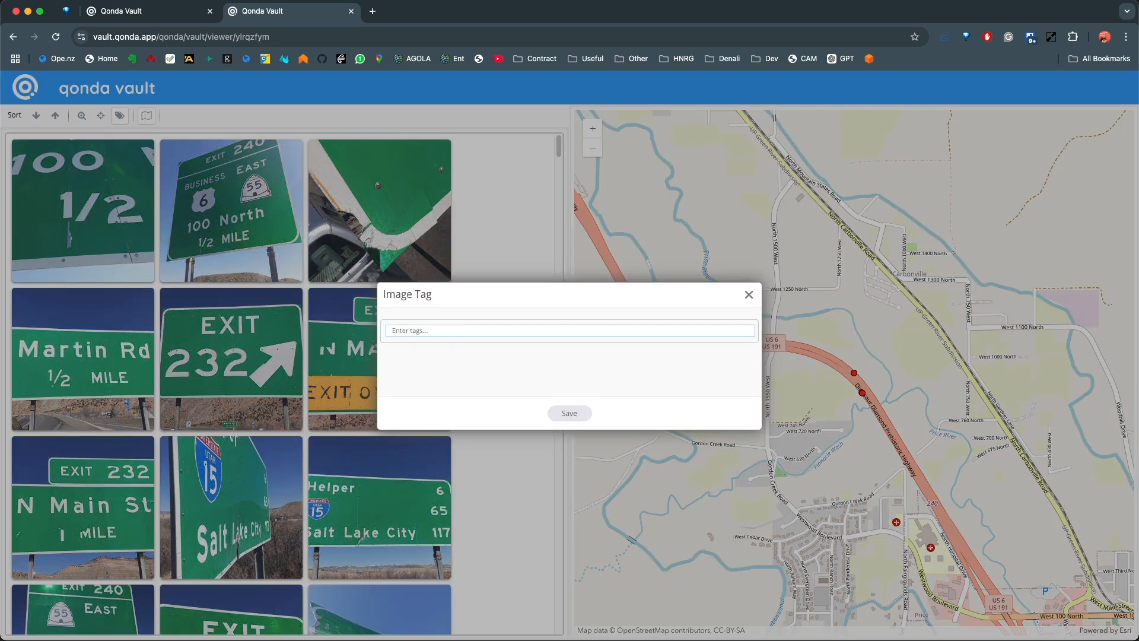
type("e")
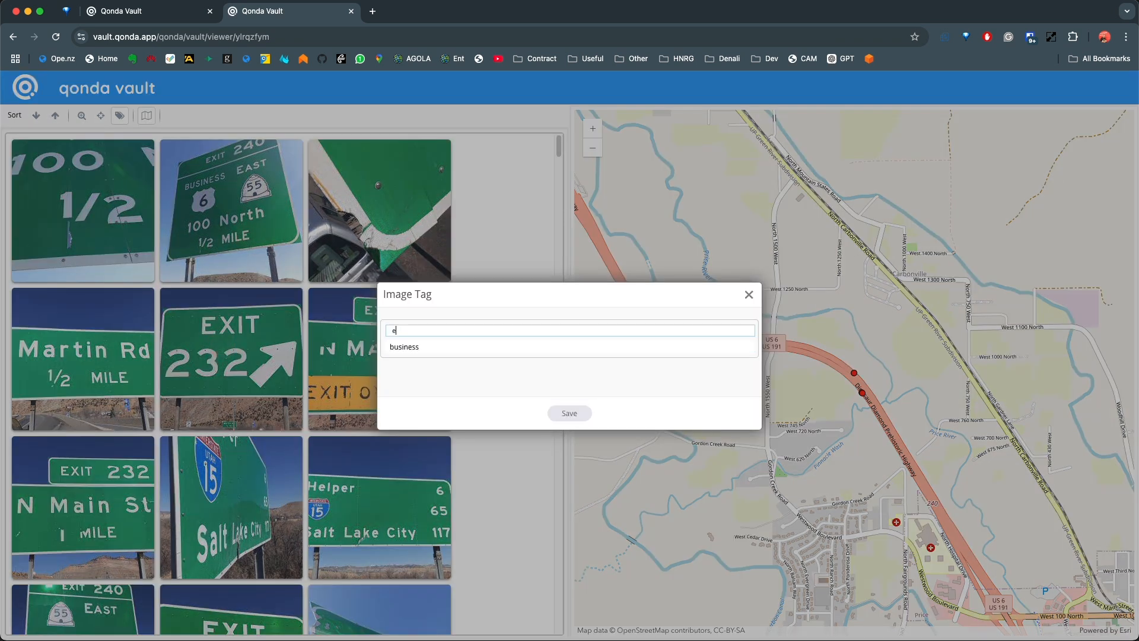
type("xit")
key("Return")
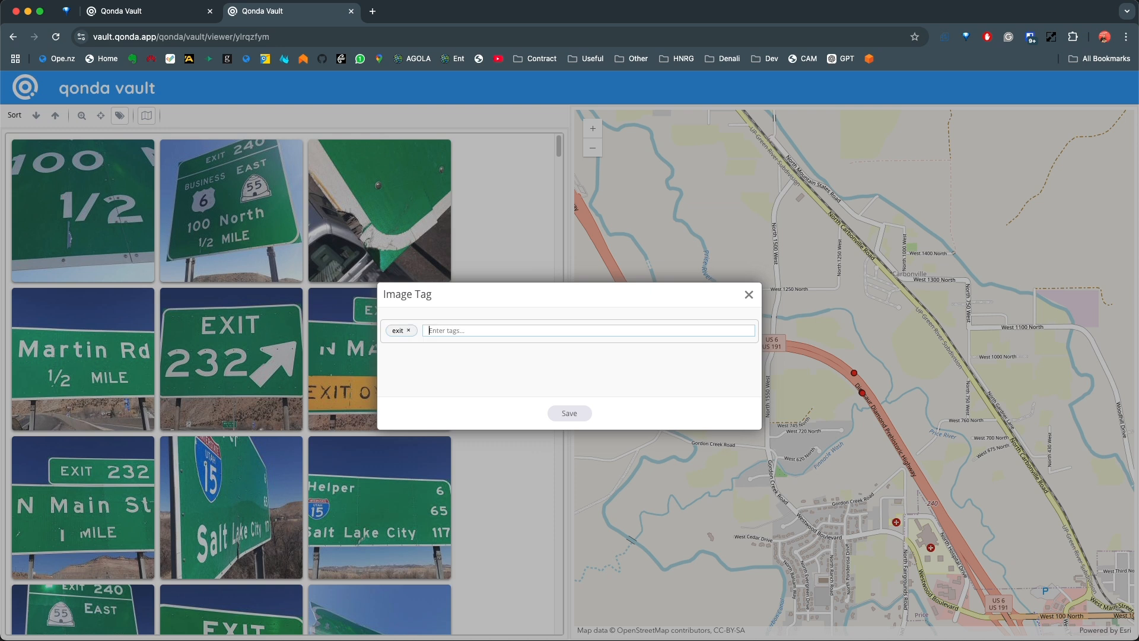
type("232")
key("Return")
left_click(570, 412)
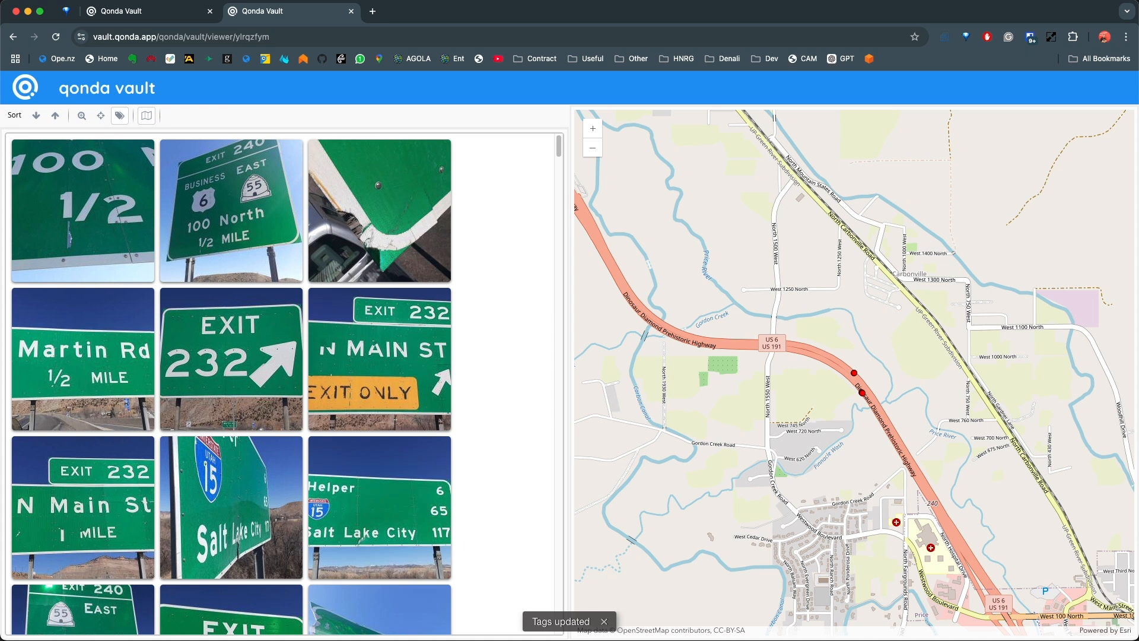
Tag the N Main St exit-only sign image with the existing tags "232" and "exit", and save them
left_click(394, 348)
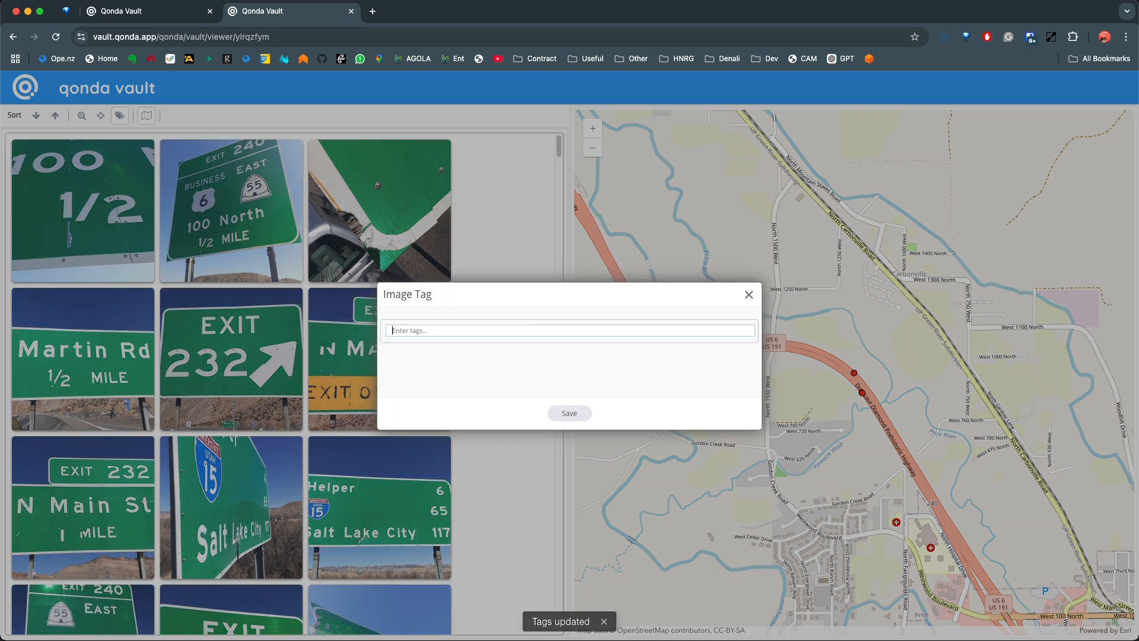
left_click(461, 331)
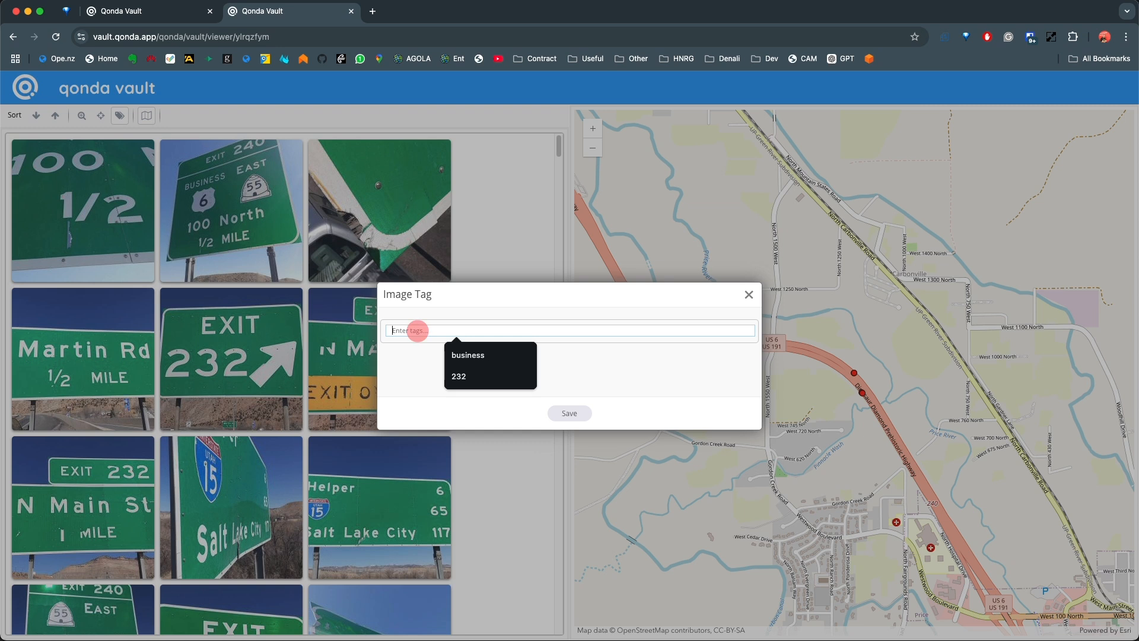
type("23")
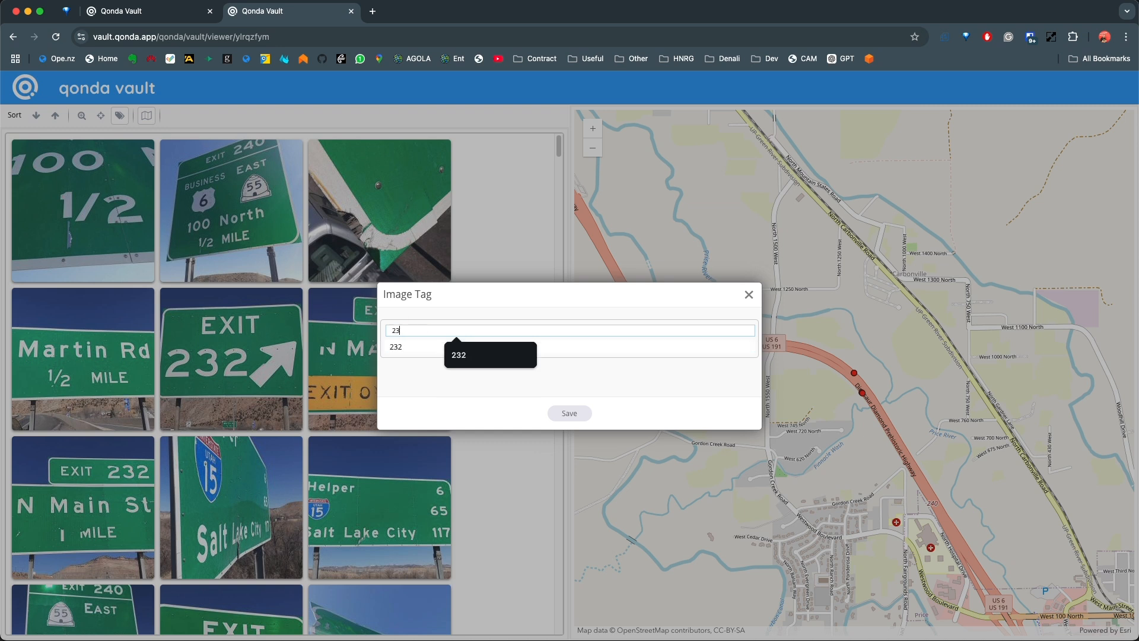
key("Down")
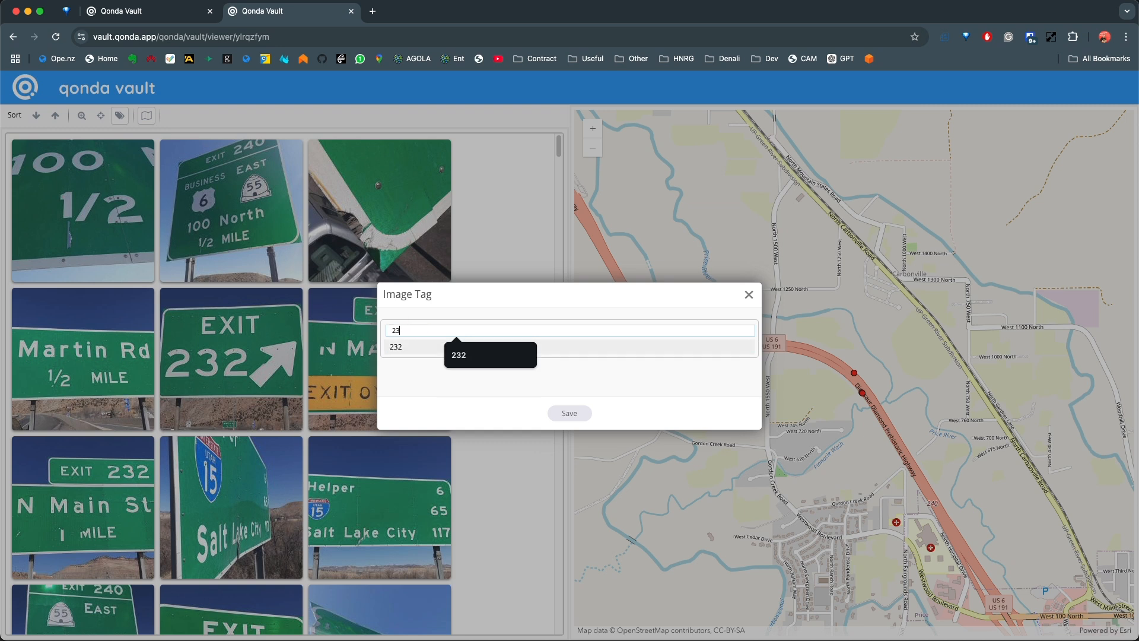
key("Return")
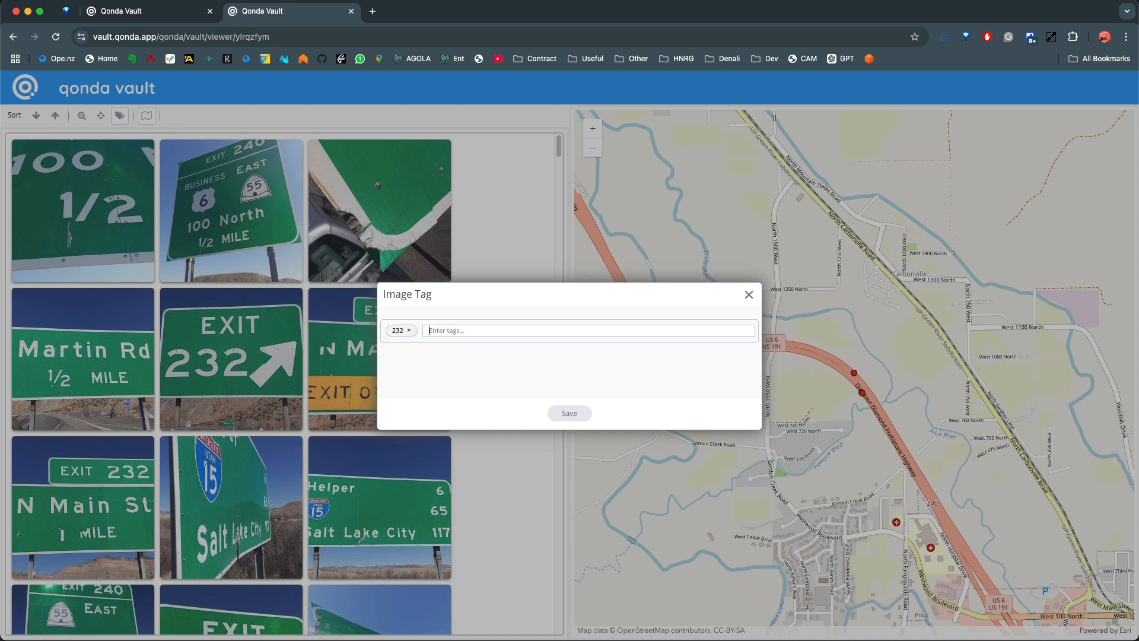
type("exi")
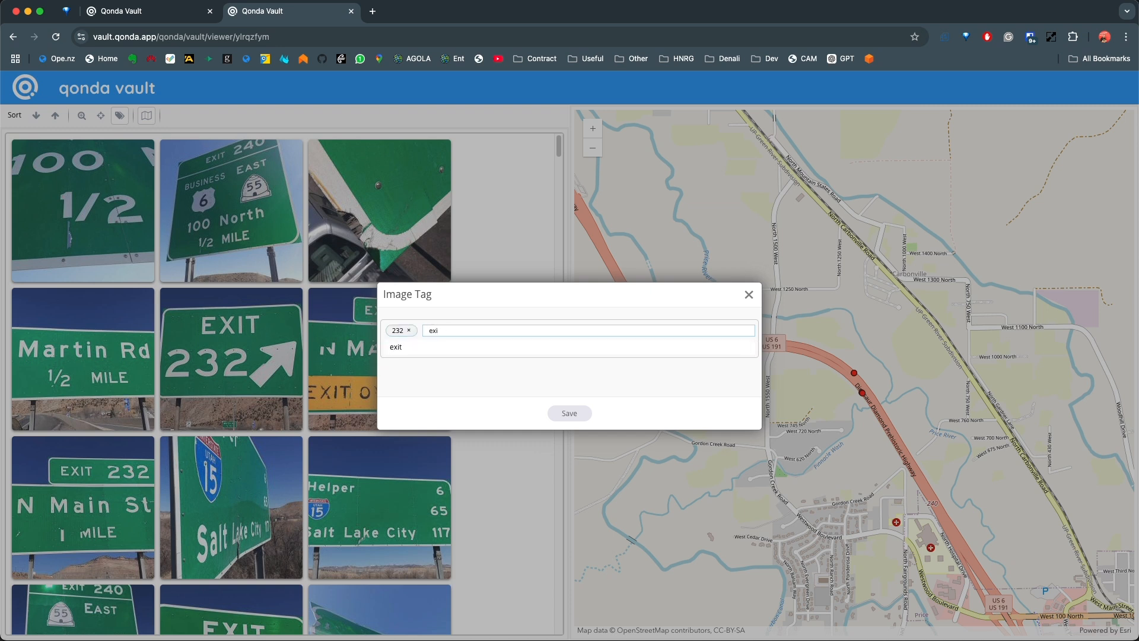
left_click(399, 346)
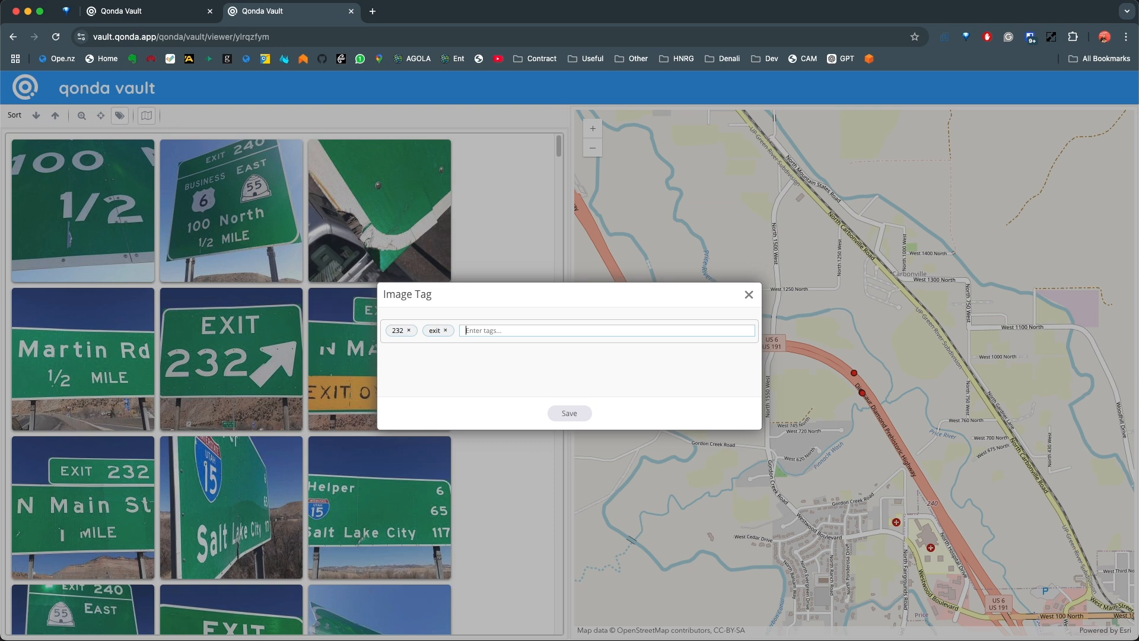
left_click(569, 413)
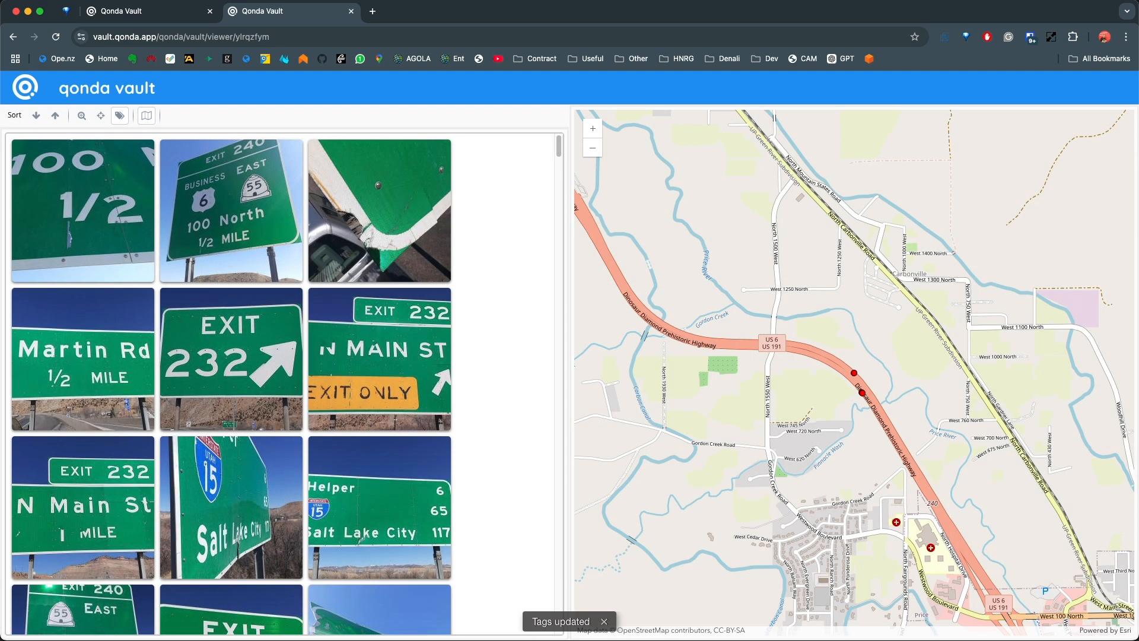